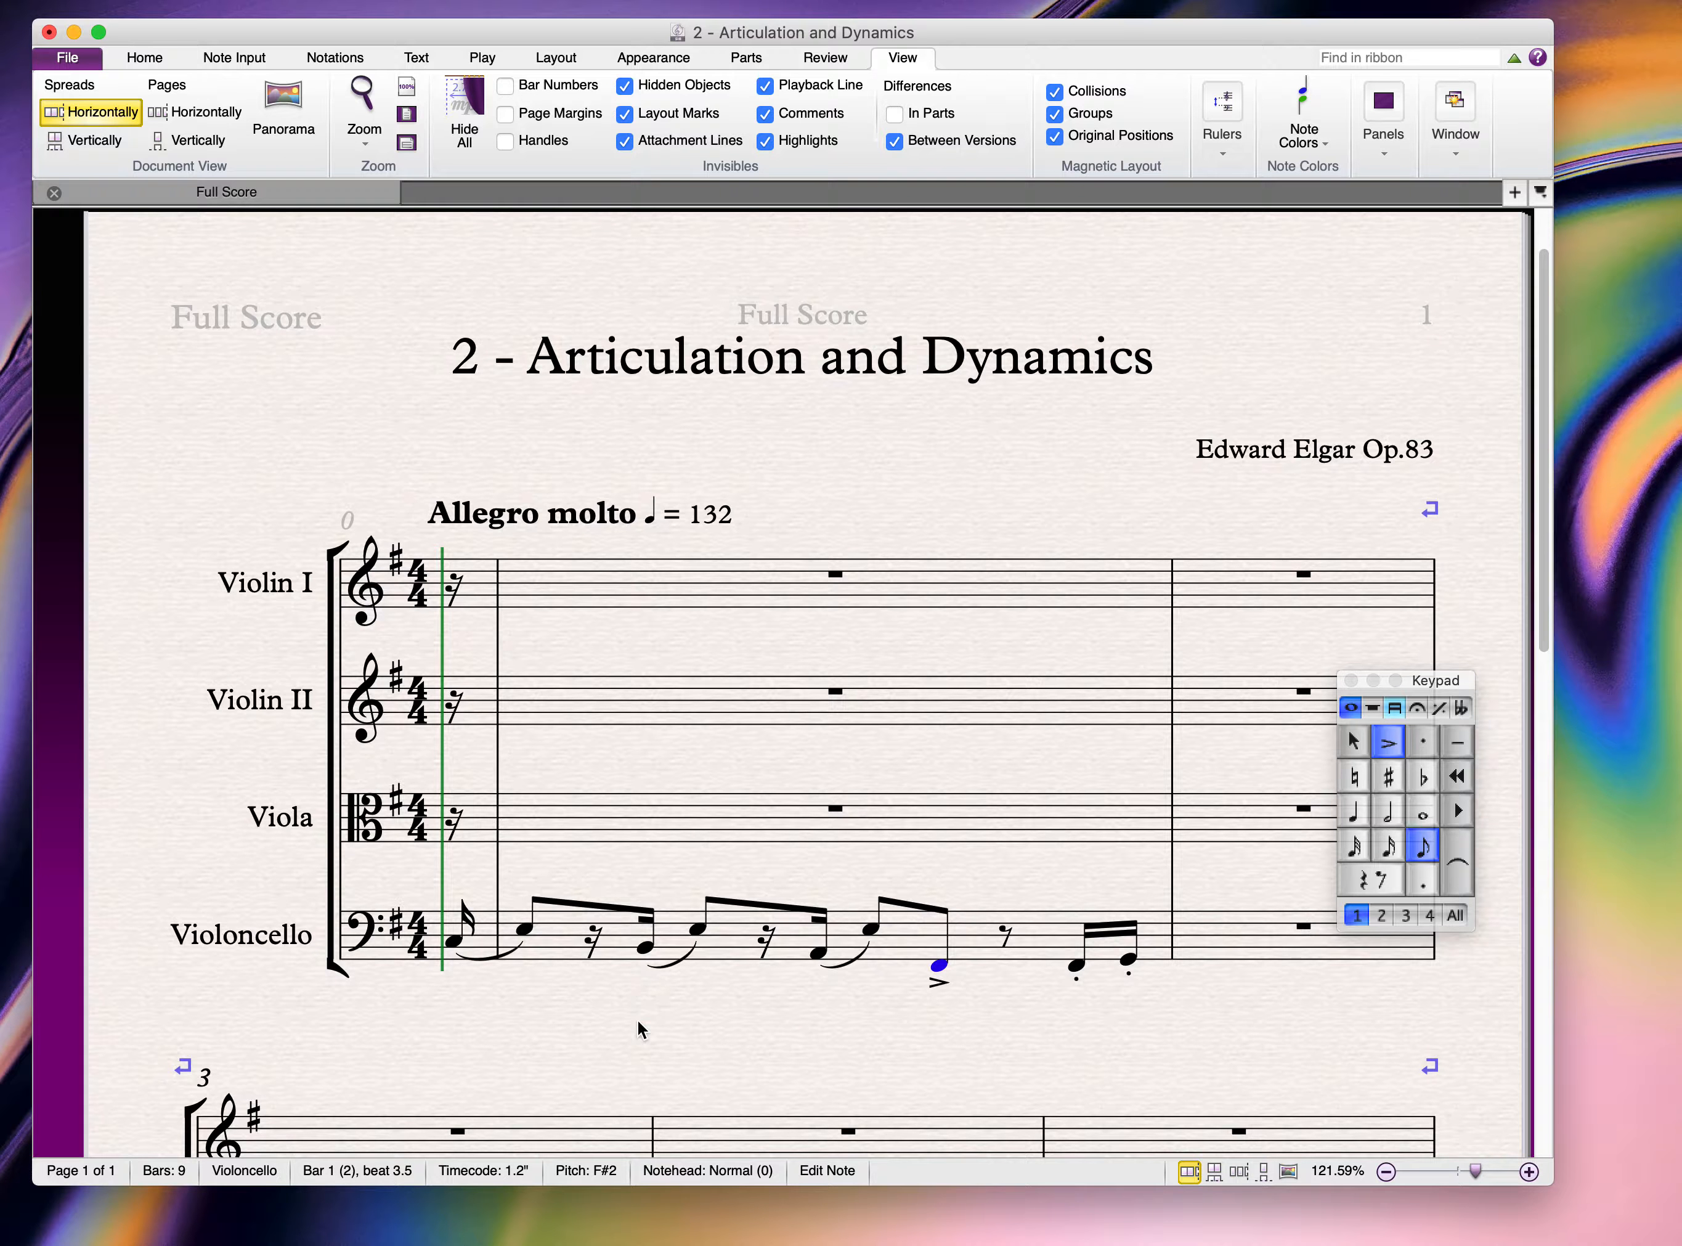
Step: Deselect the newly accented F# eighth note in the cello's first bar
{"action": "key", "text": "Escape"}
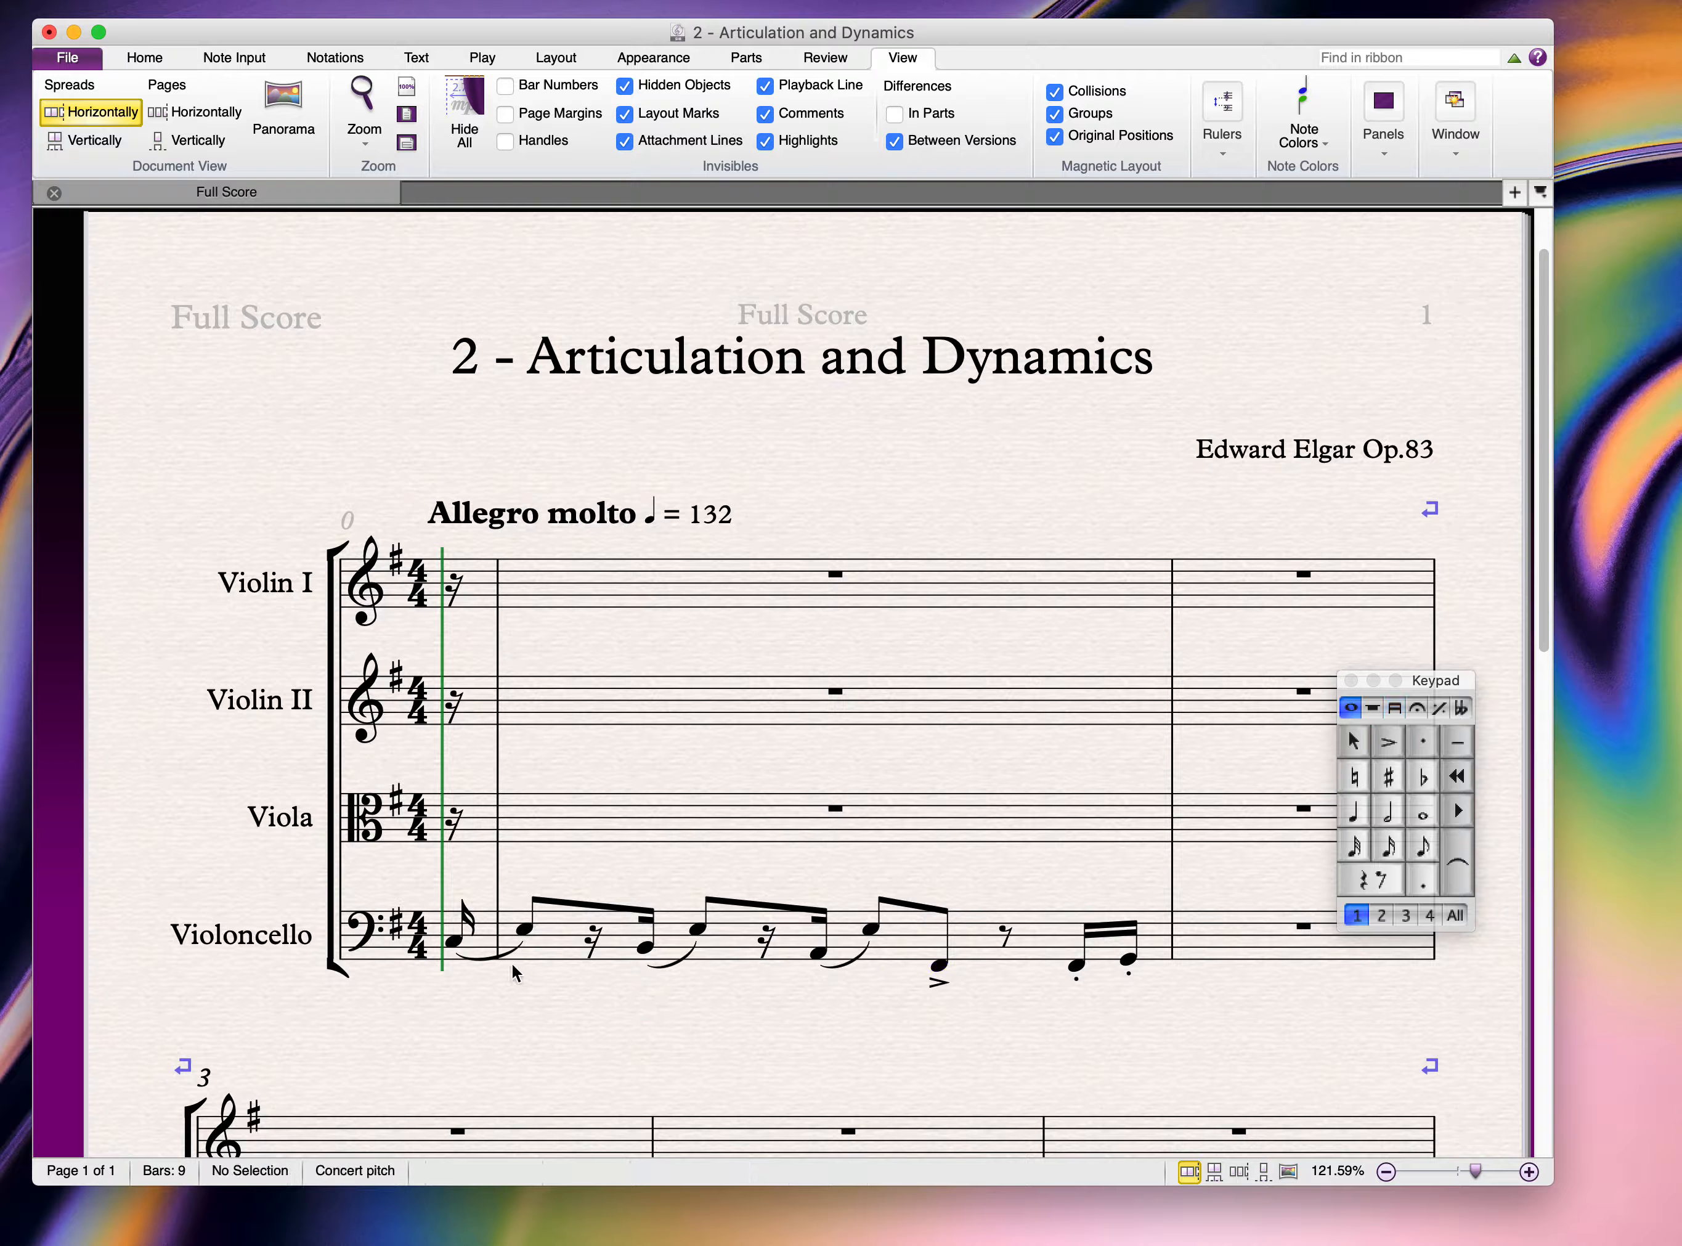
Step: Place a p expression from the word menu under the cello's opening note
{"action": "left_click", "coordinate": [454, 943]}
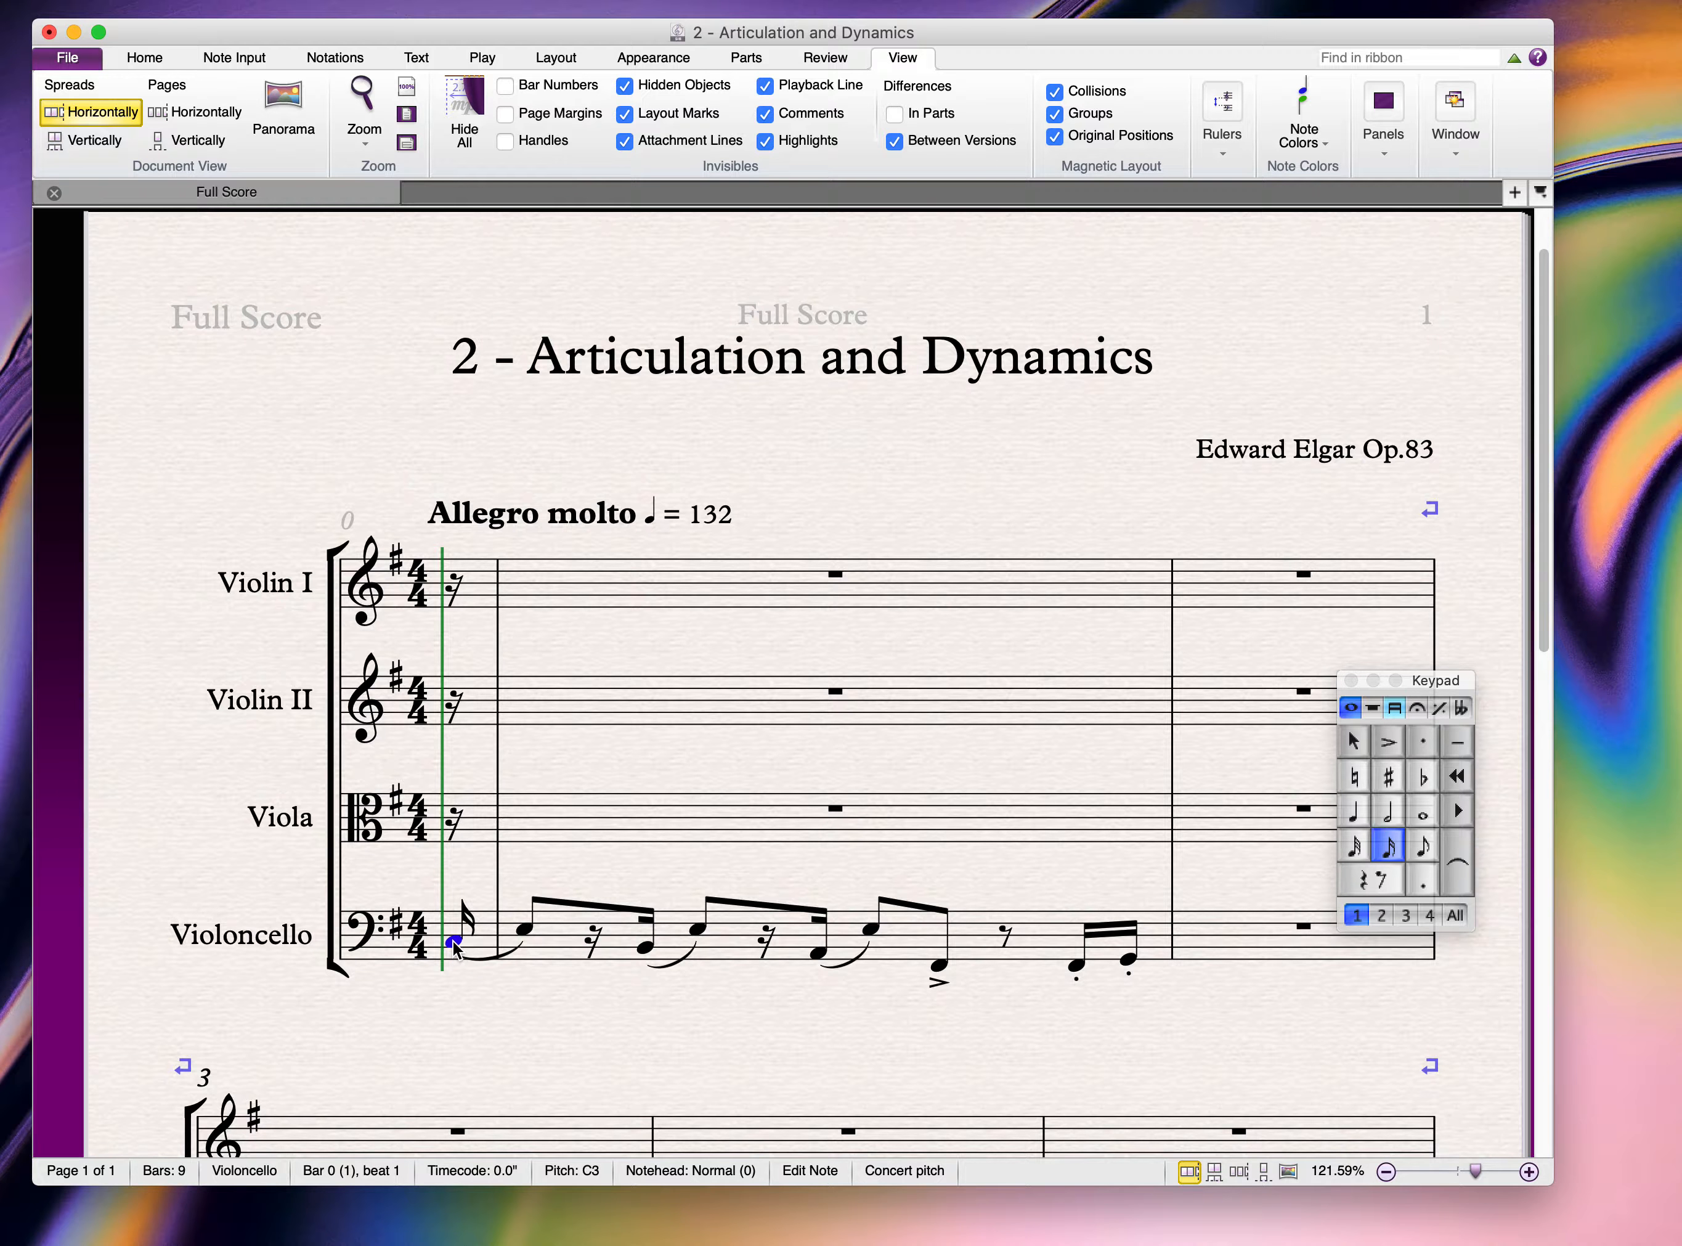
{"action": "key", "text": "Escape"}
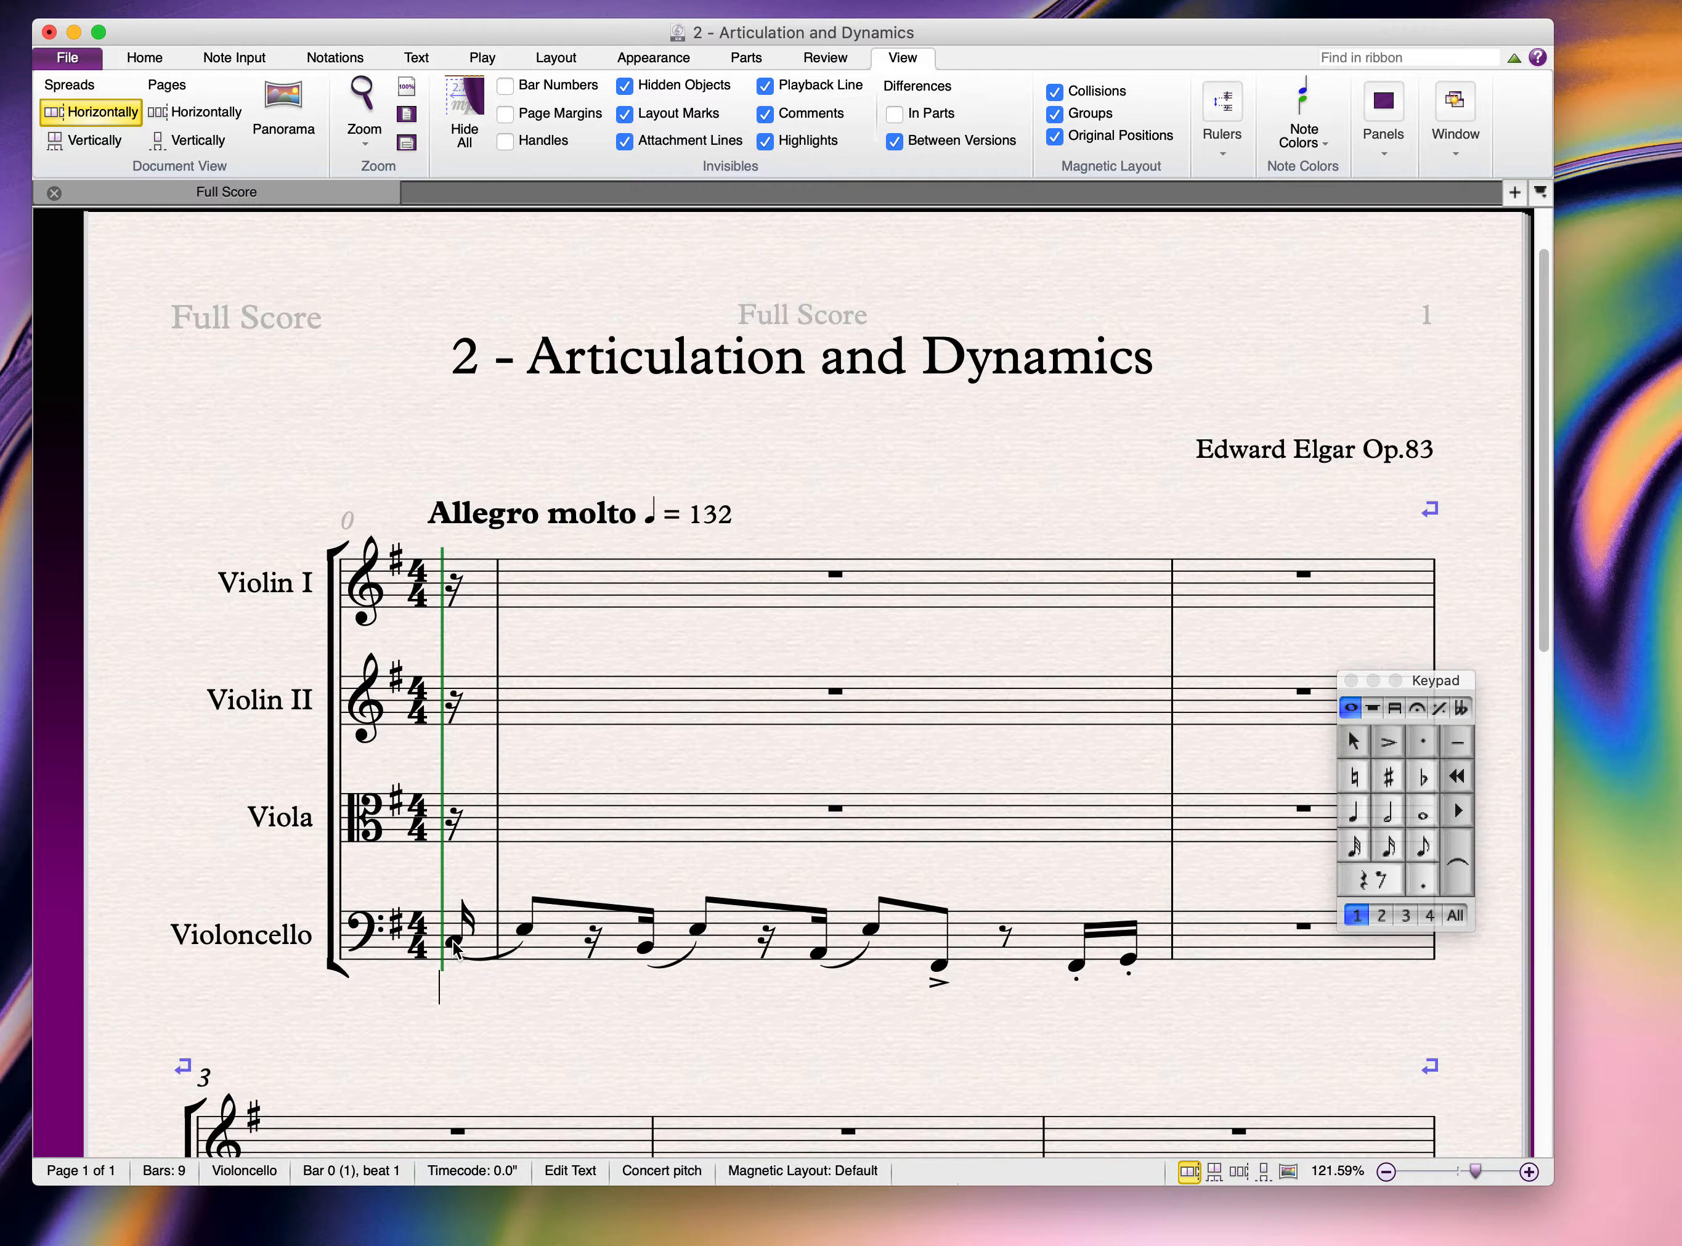
{"action": "right_click", "coordinate": [444, 982]}
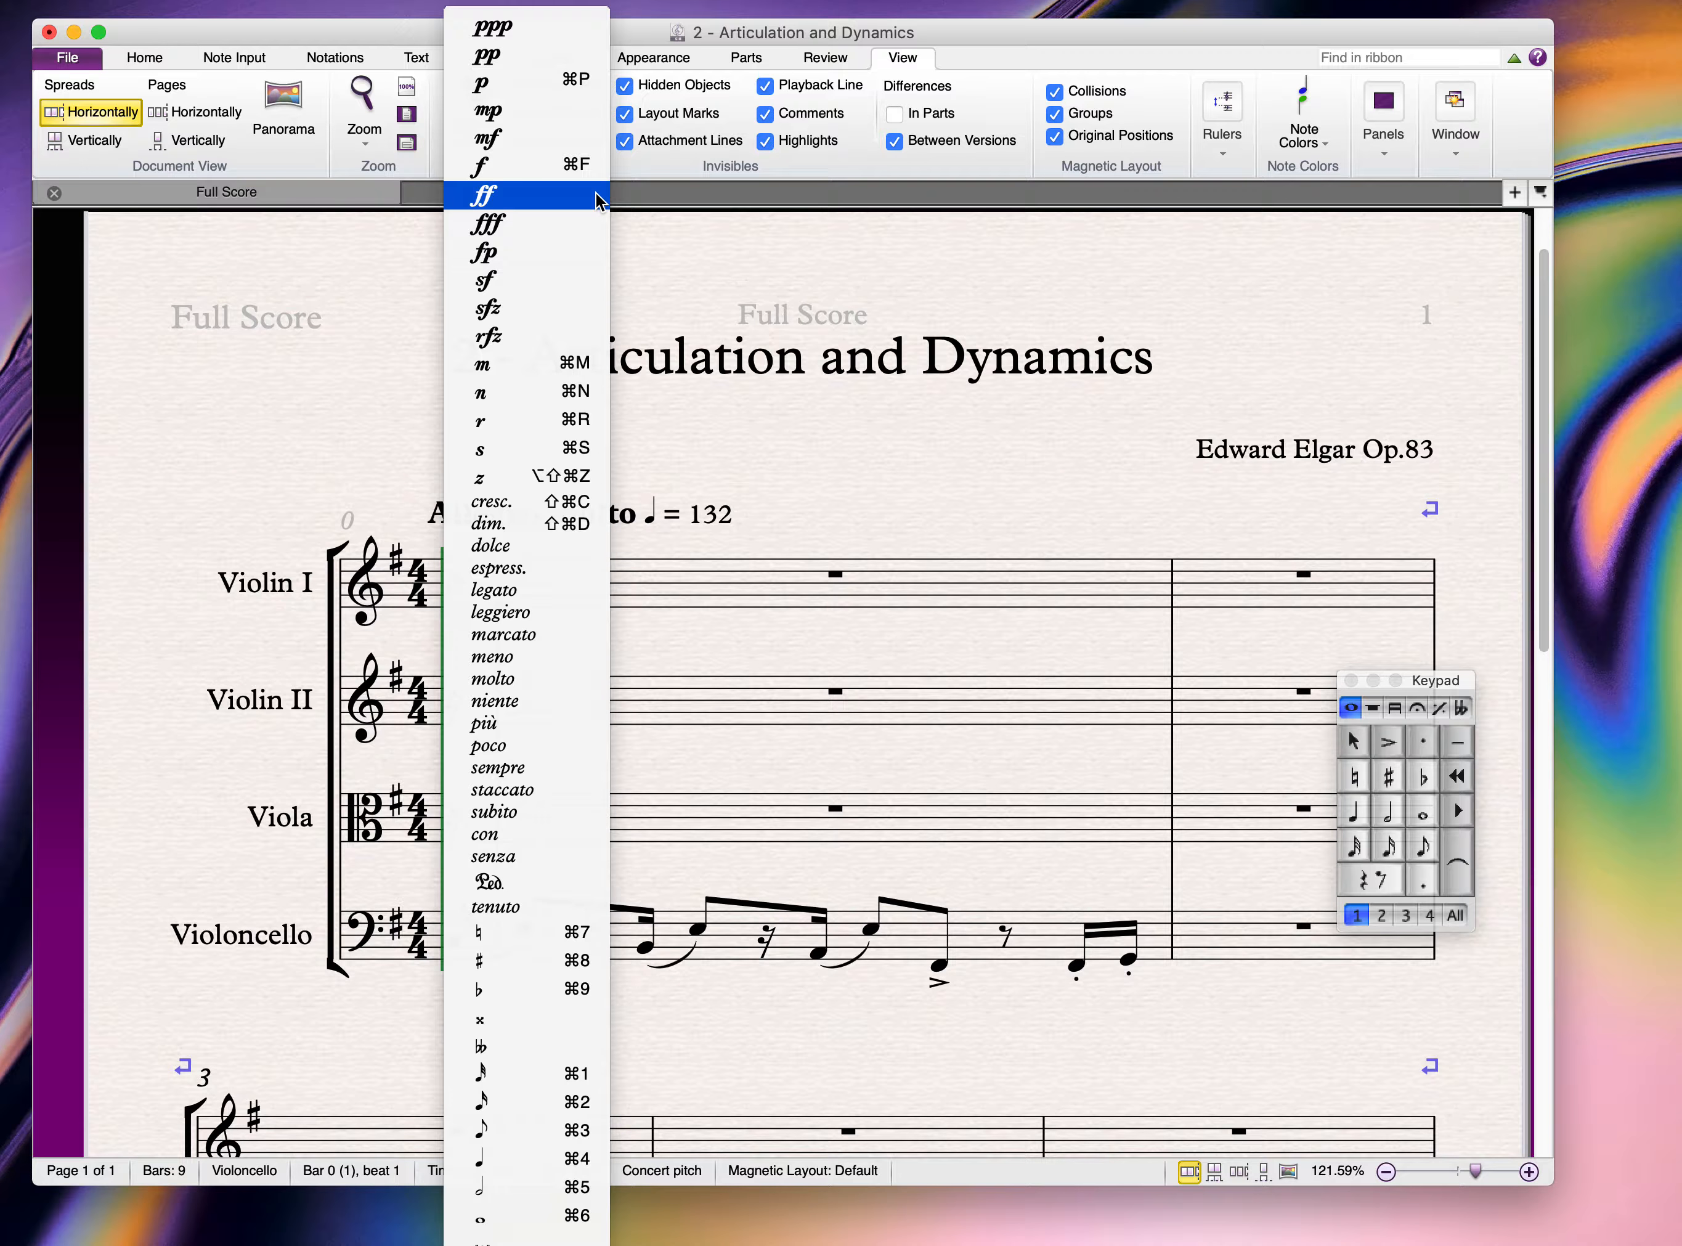
{"action": "left_click", "coordinate": [529, 85]}
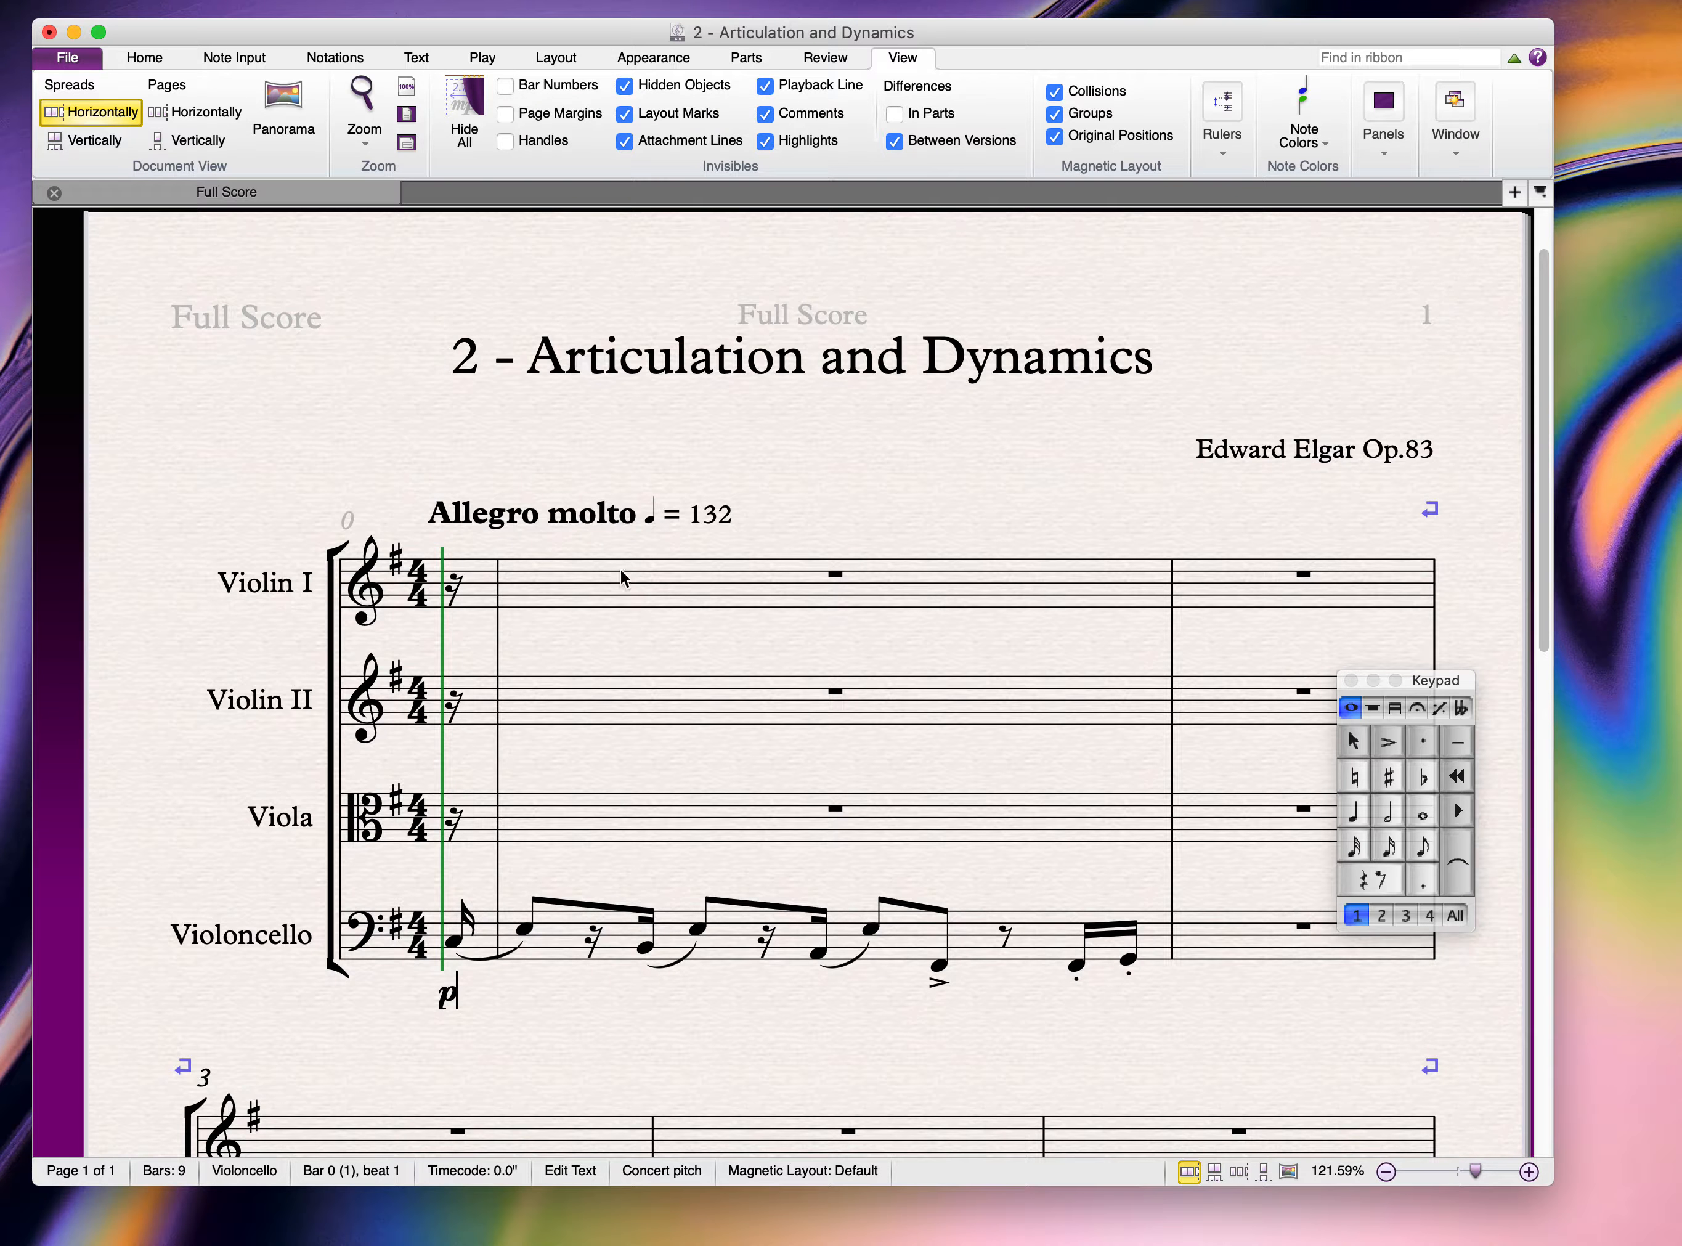
{"action": "left_click", "coordinate": [534, 1019]}
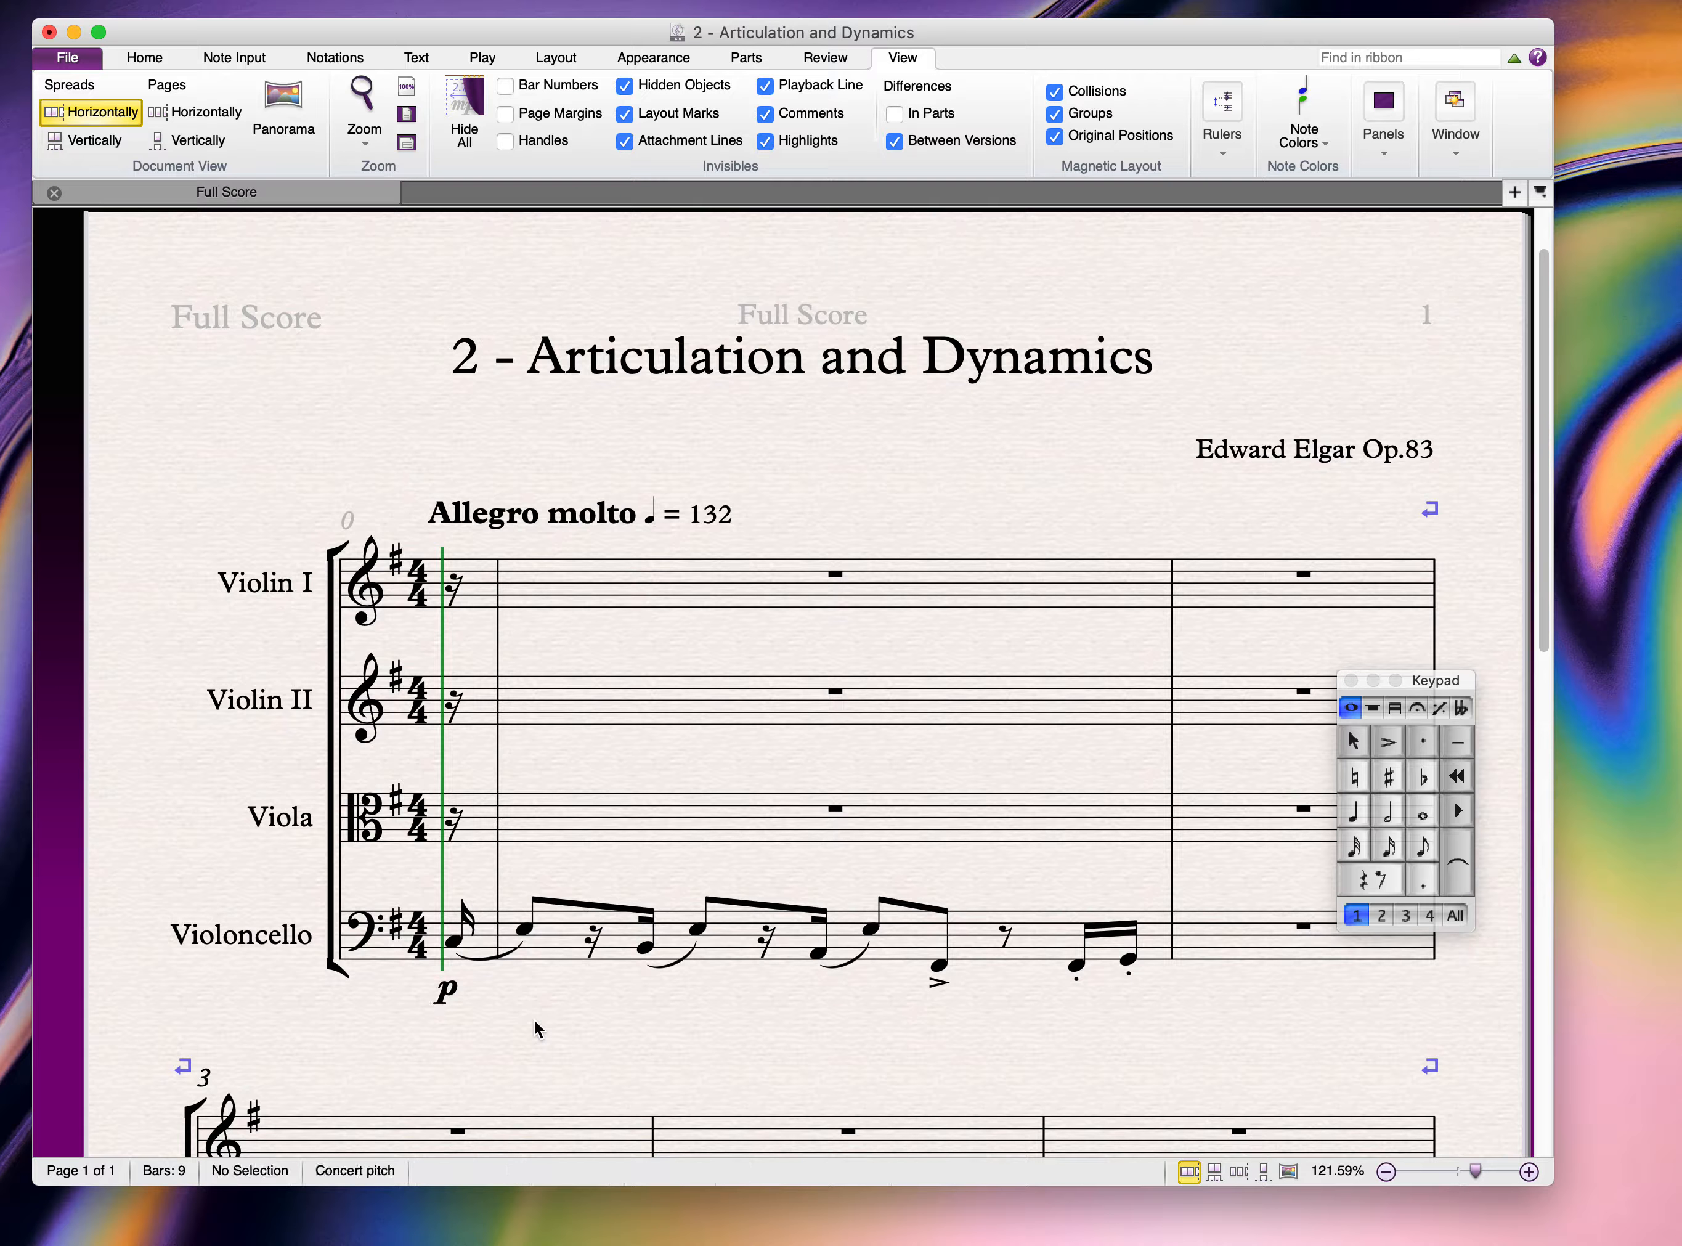
{"action": "left_click", "coordinate": [525, 930]}
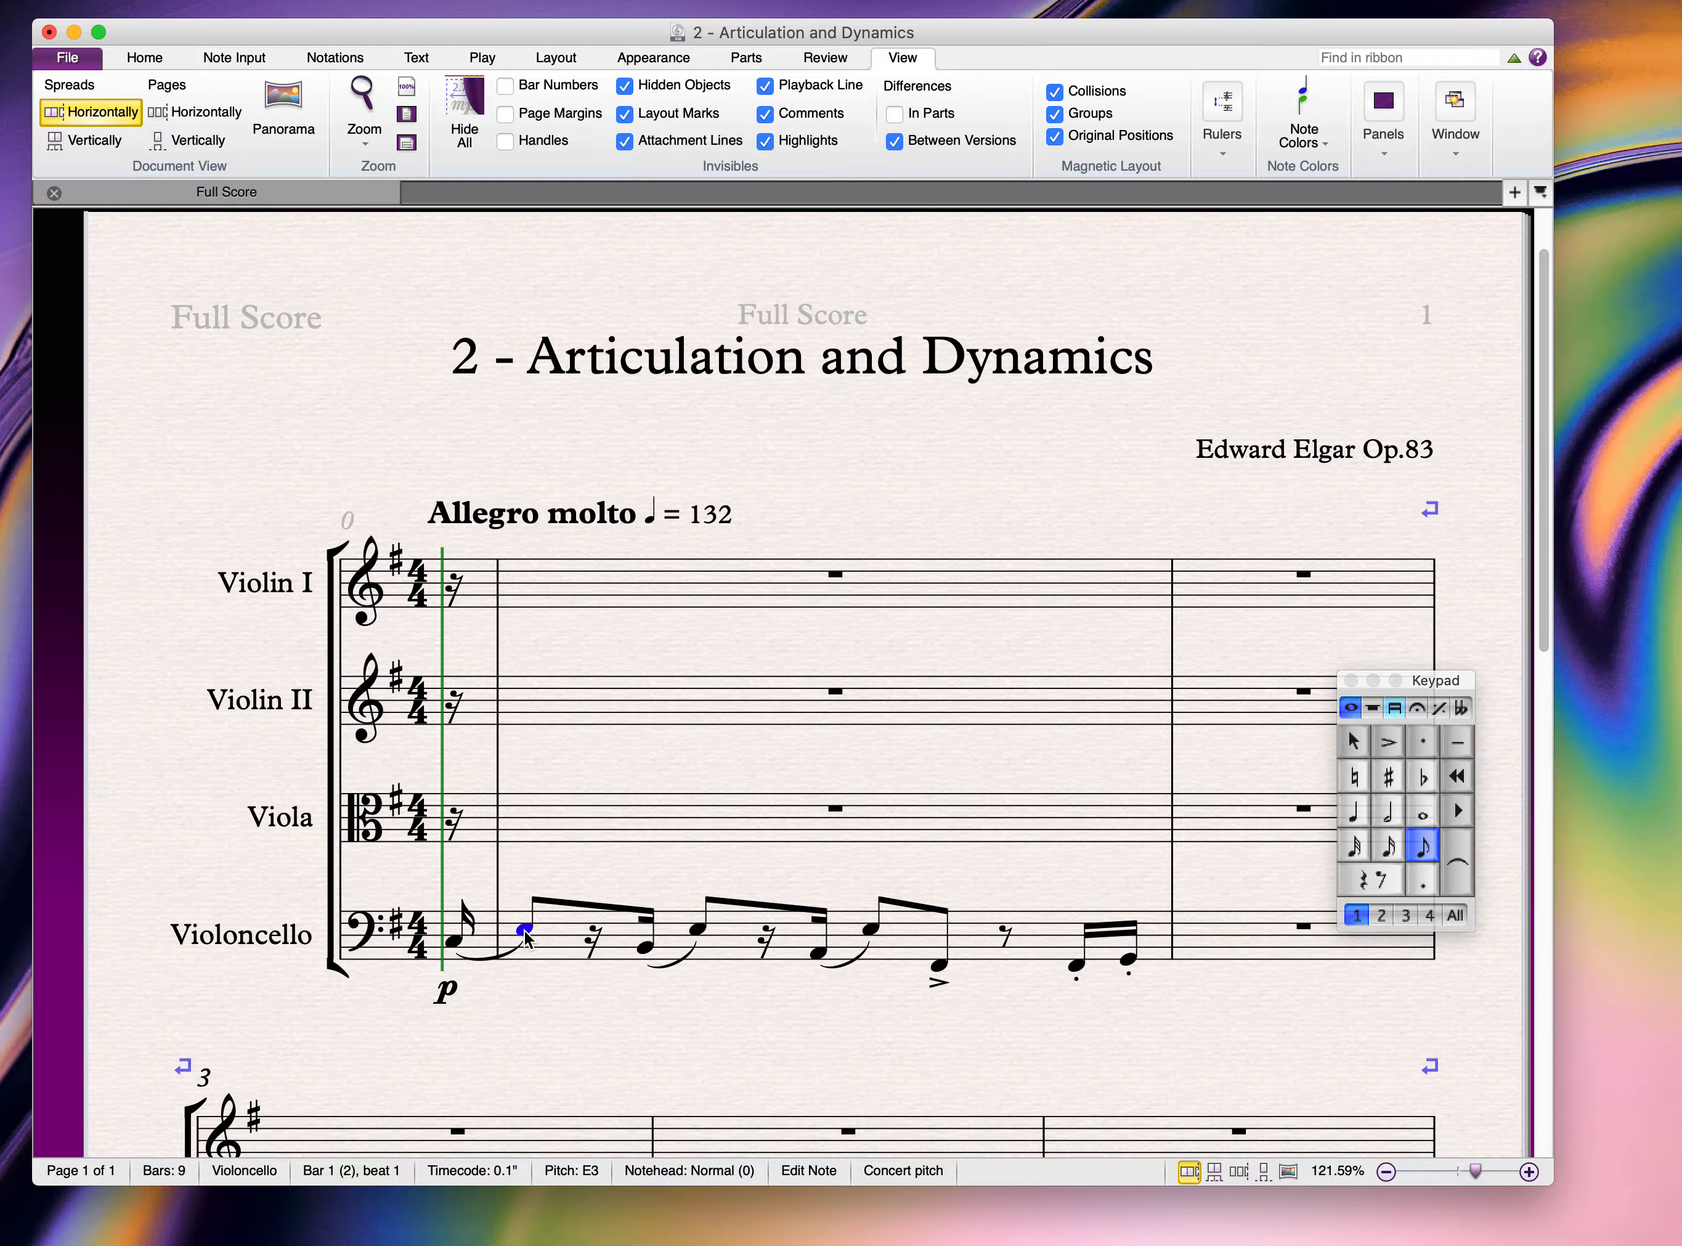
Step: Add a crescendo hairpin from the Lines gallery and drag its end right across the opening notes
{"action": "key", "text": "l"}
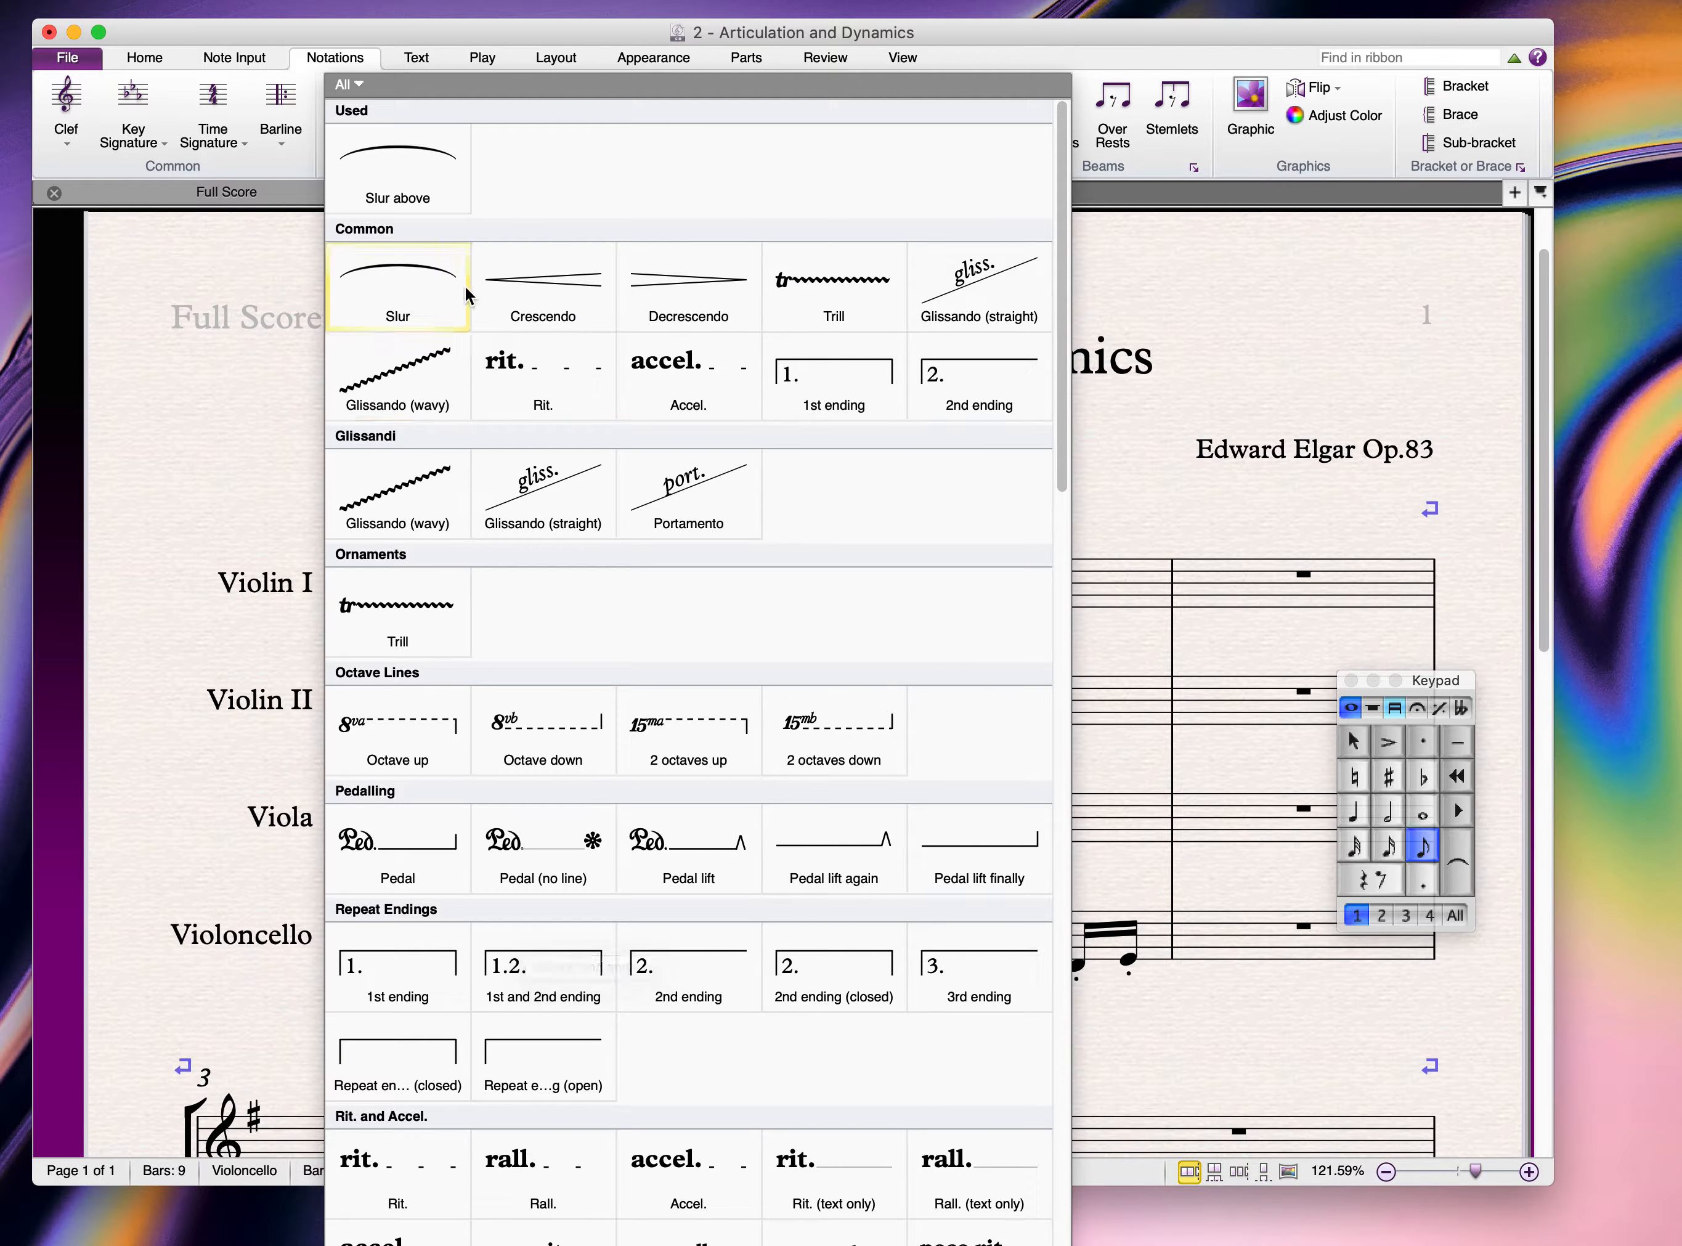
{"action": "left_click", "coordinate": [543, 282]}
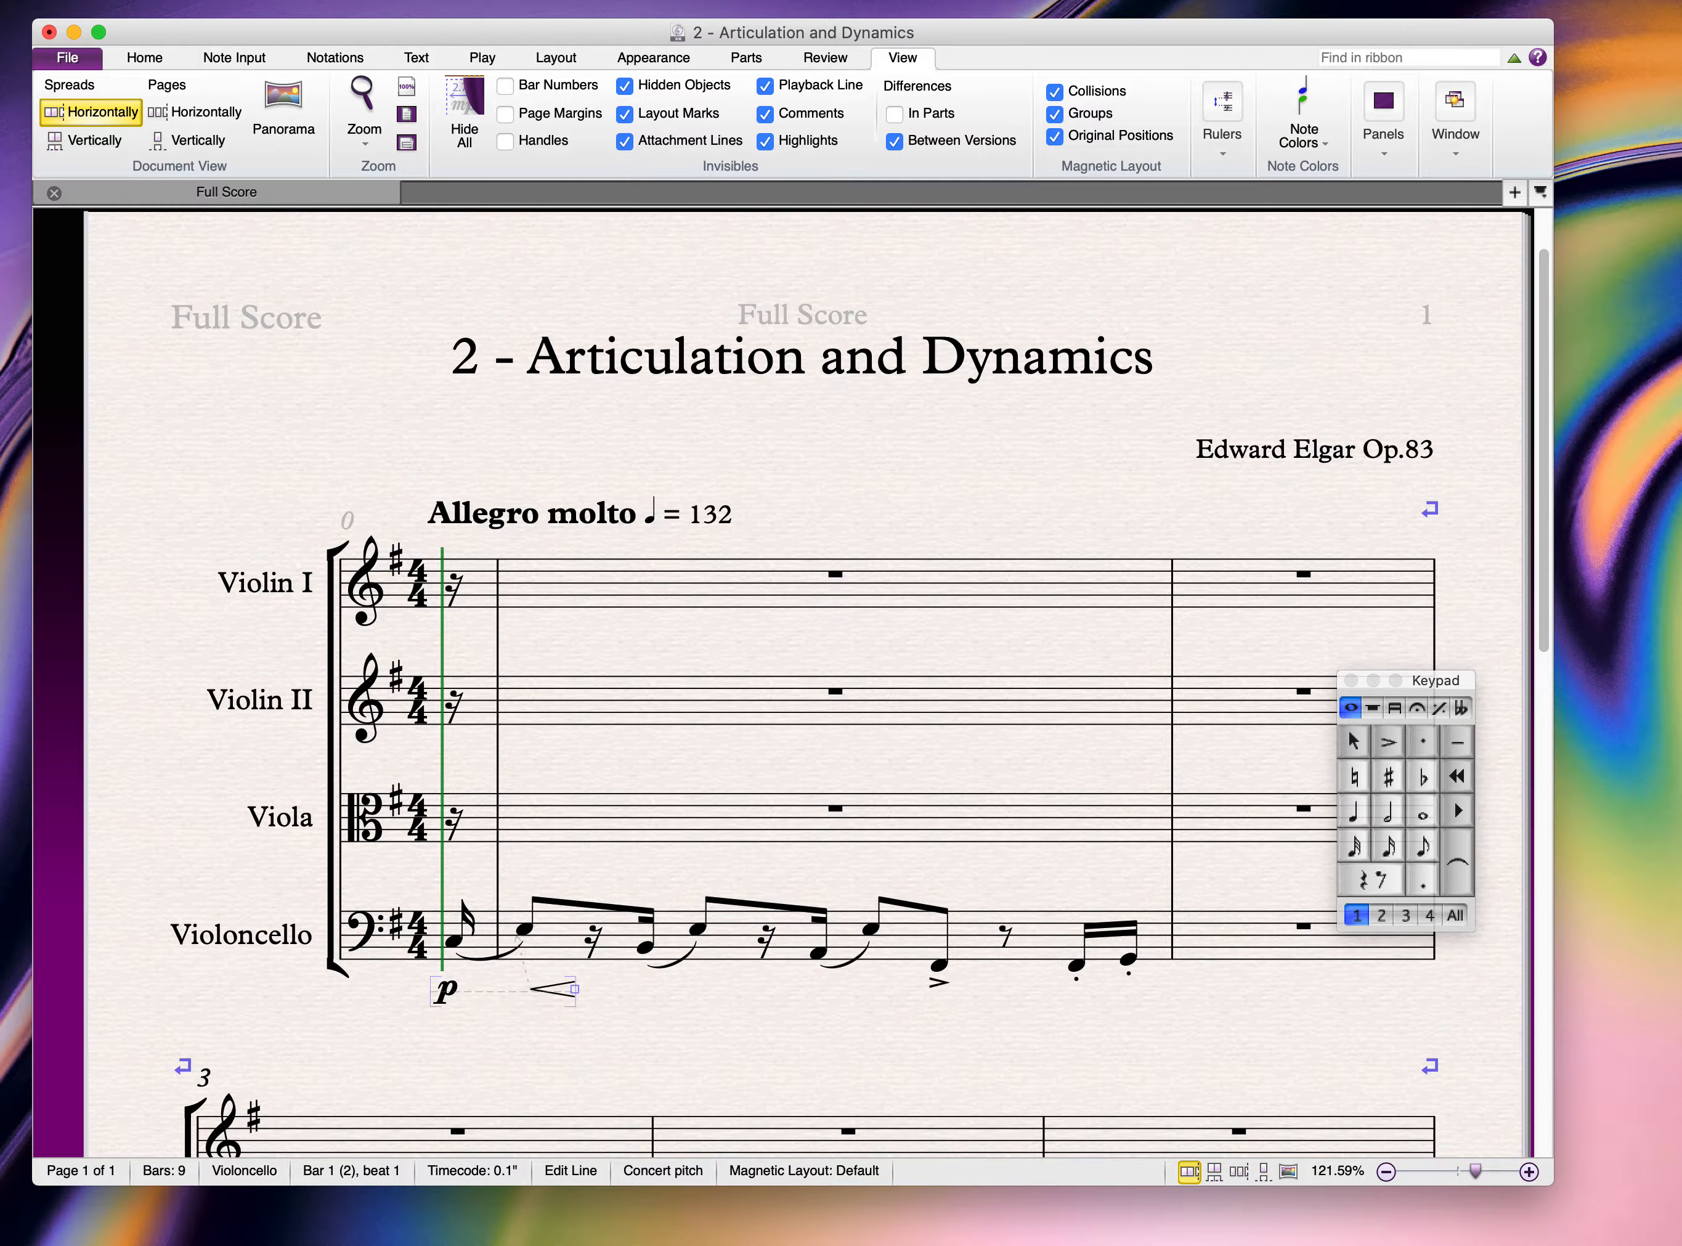
{"action": "left_click", "coordinate": [1489, 1172]}
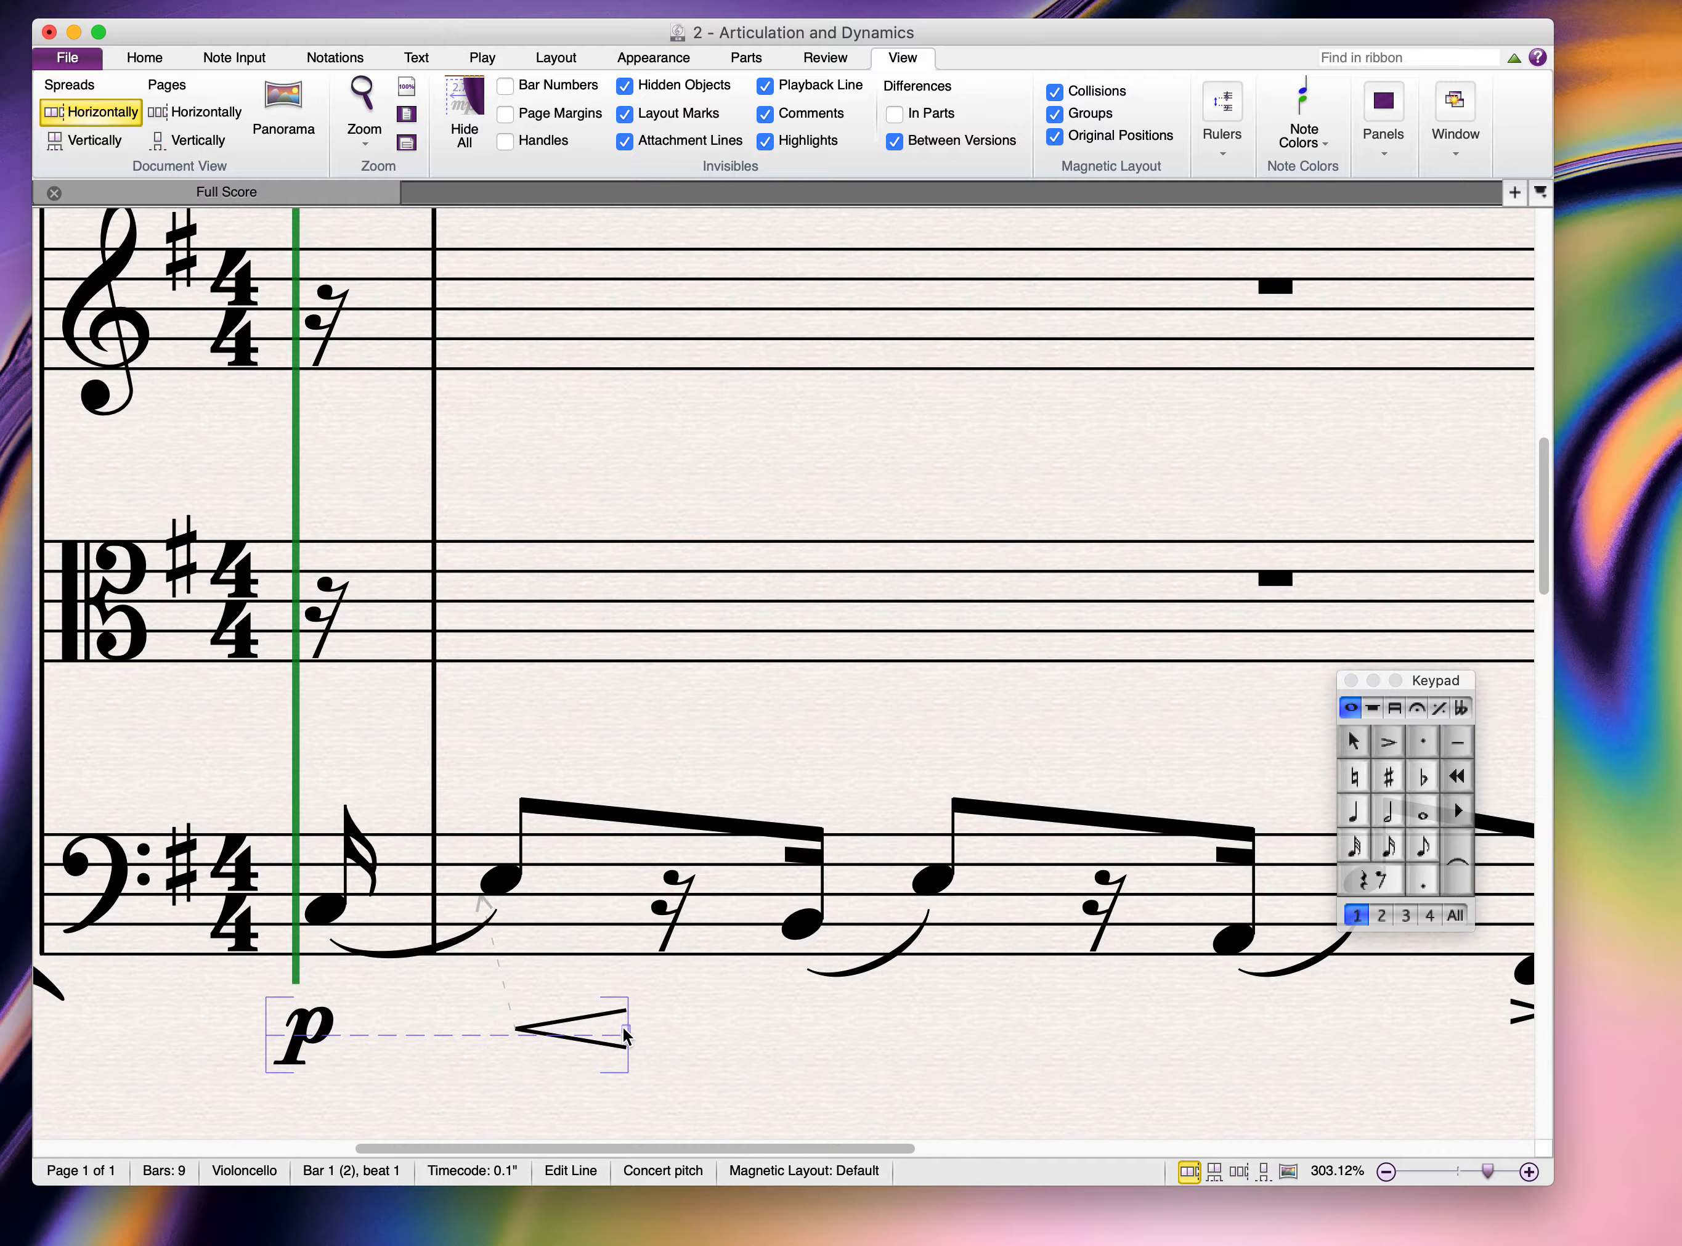
{"action": "left_click_drag", "start_coordinate": [627, 1029], "coordinate": [1213, 1027]}
{"action": "left_click", "coordinate": [1397, 1095]}
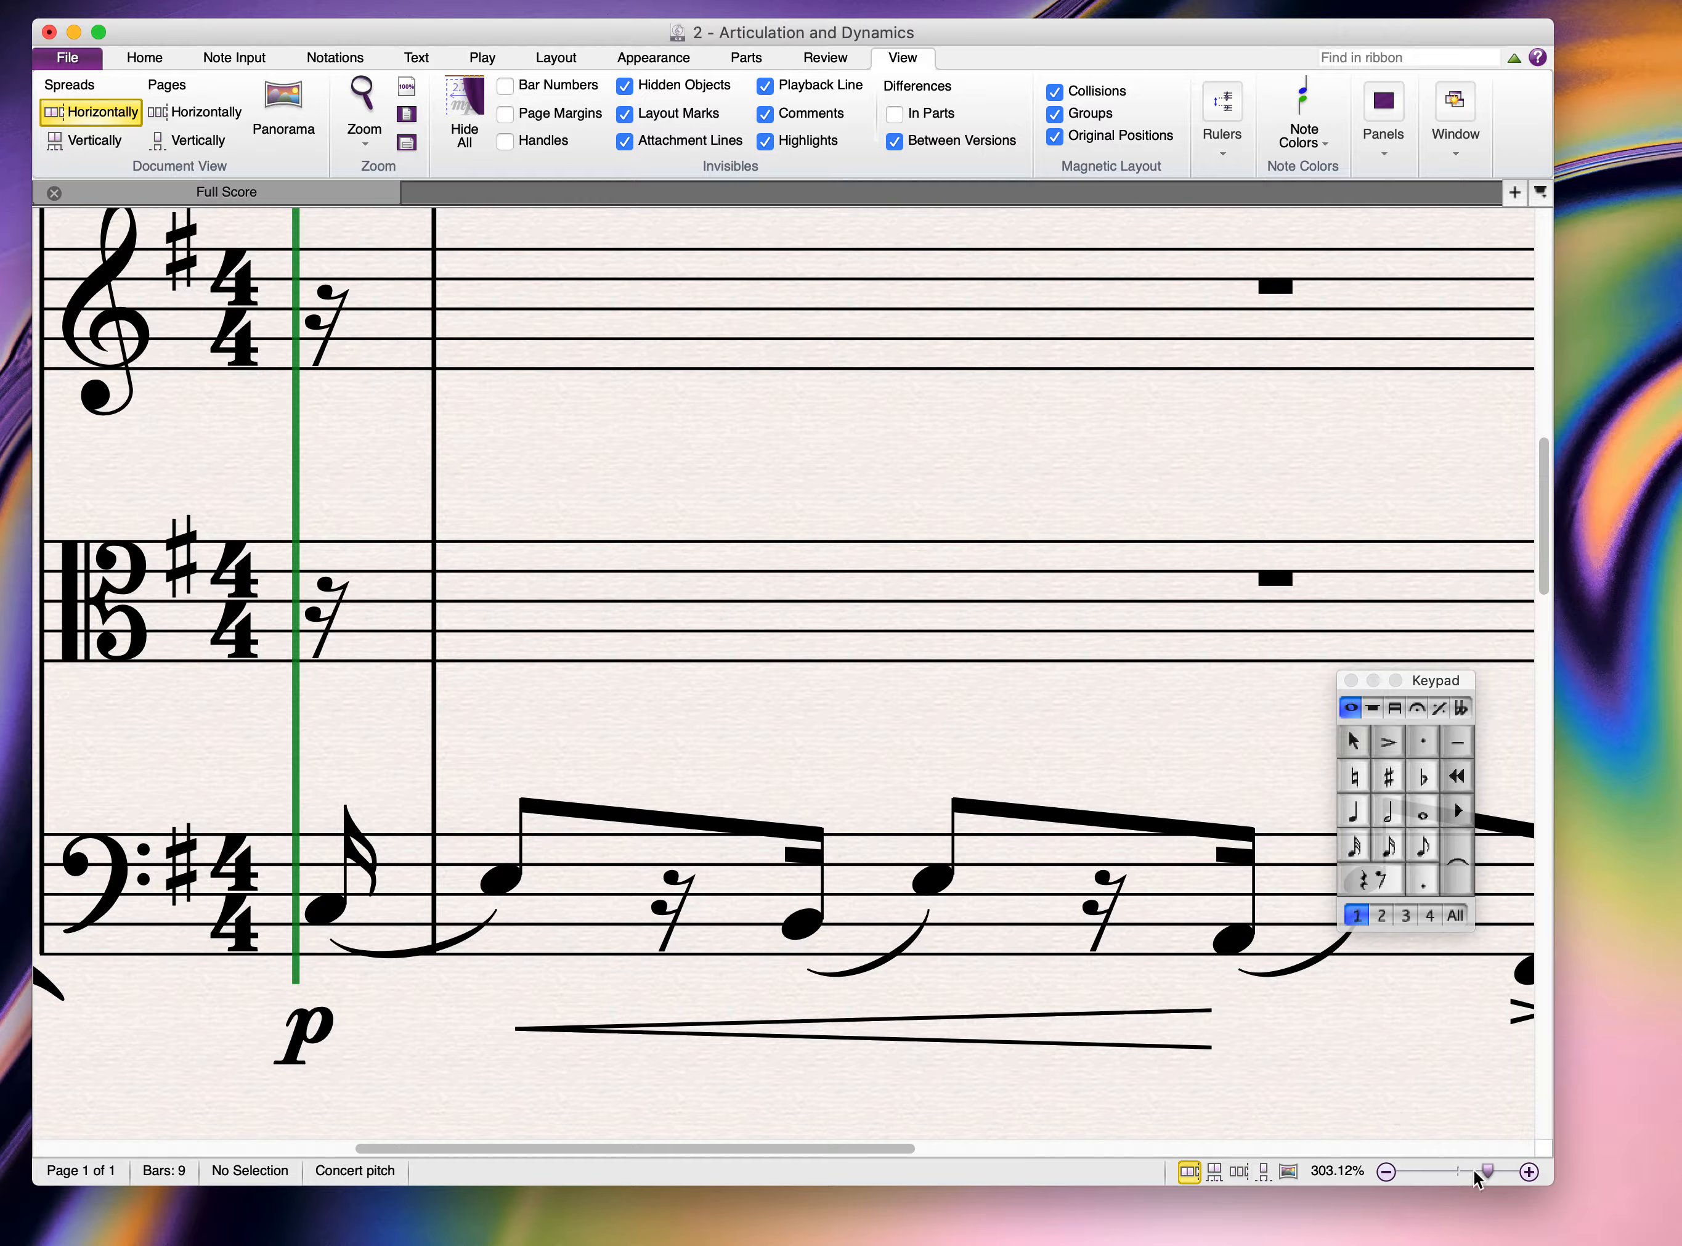
{"action": "left_click_drag", "start_coordinate": [1486, 1171], "coordinate": [1470, 1174]}
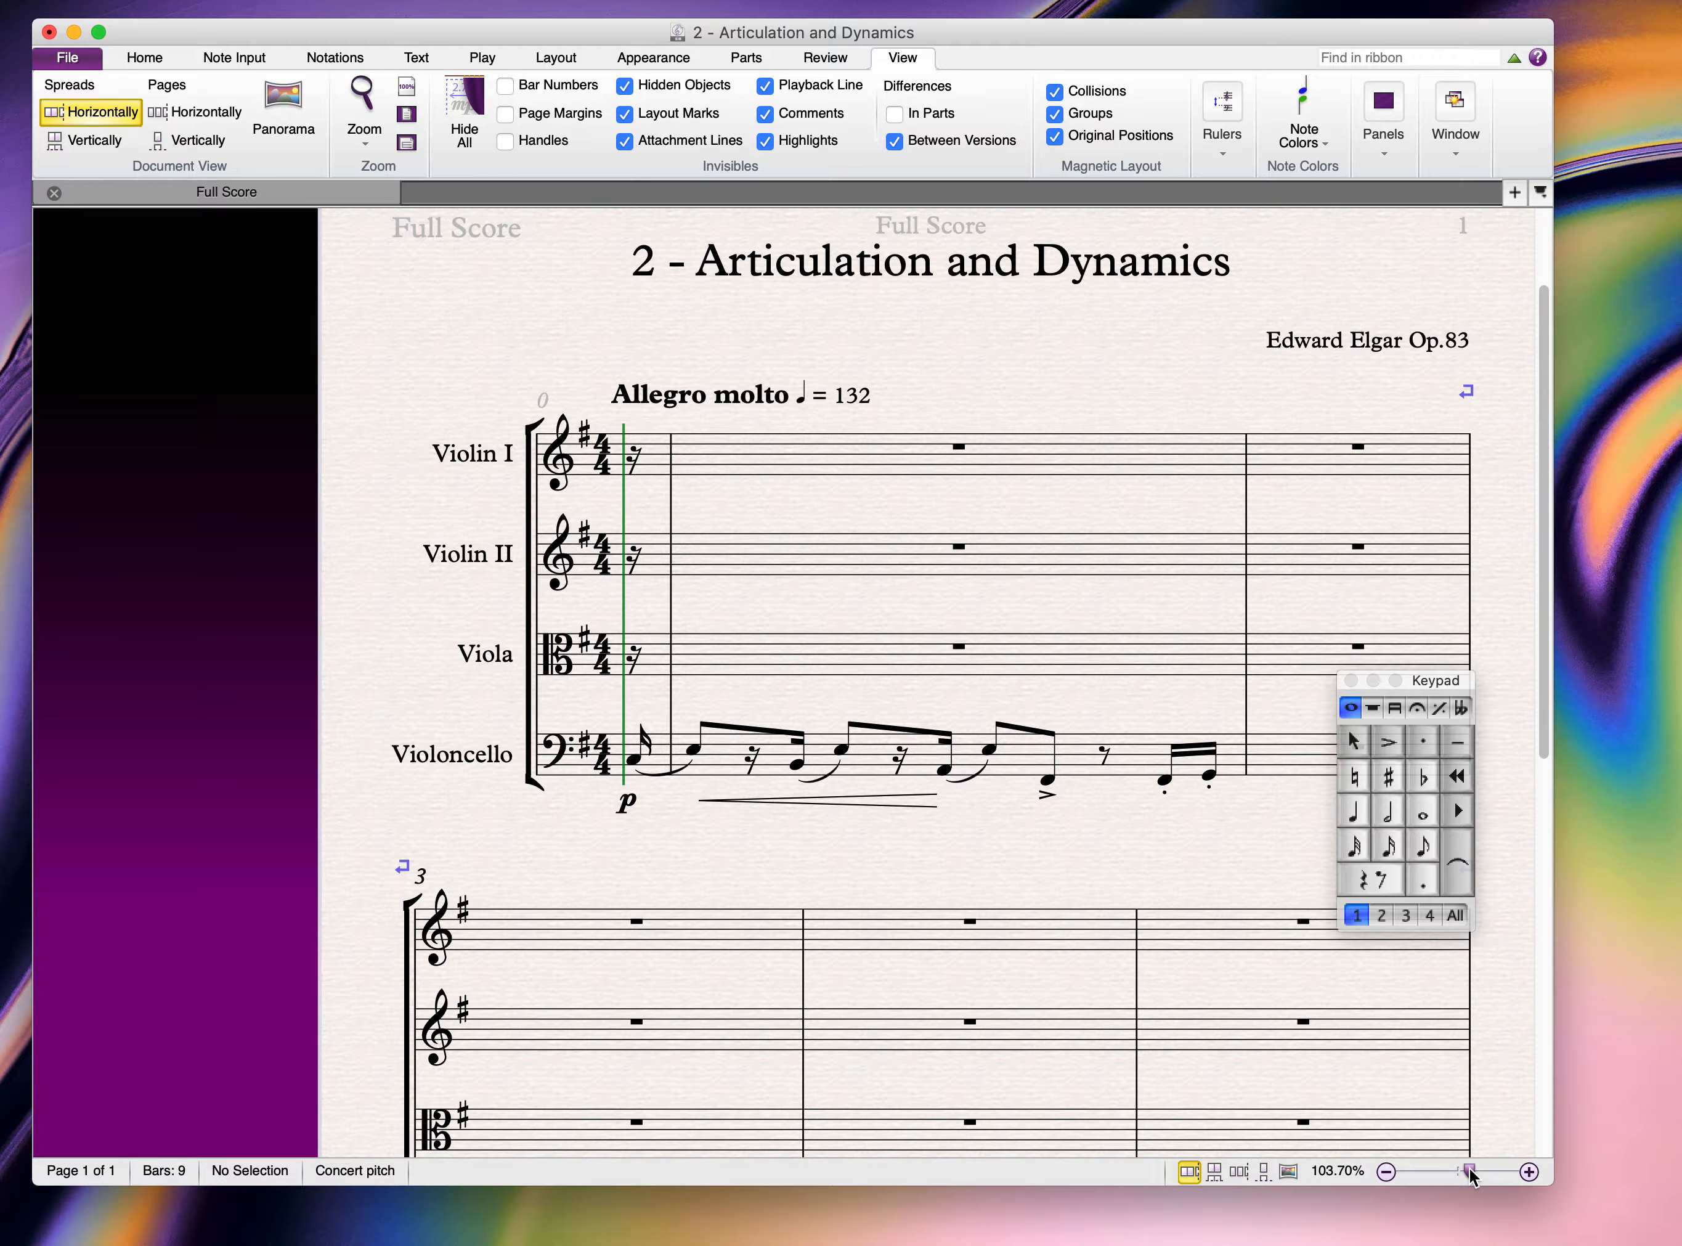
{"action": "left_click_drag", "start_coordinate": [890, 843], "coordinate": [515, 865]}
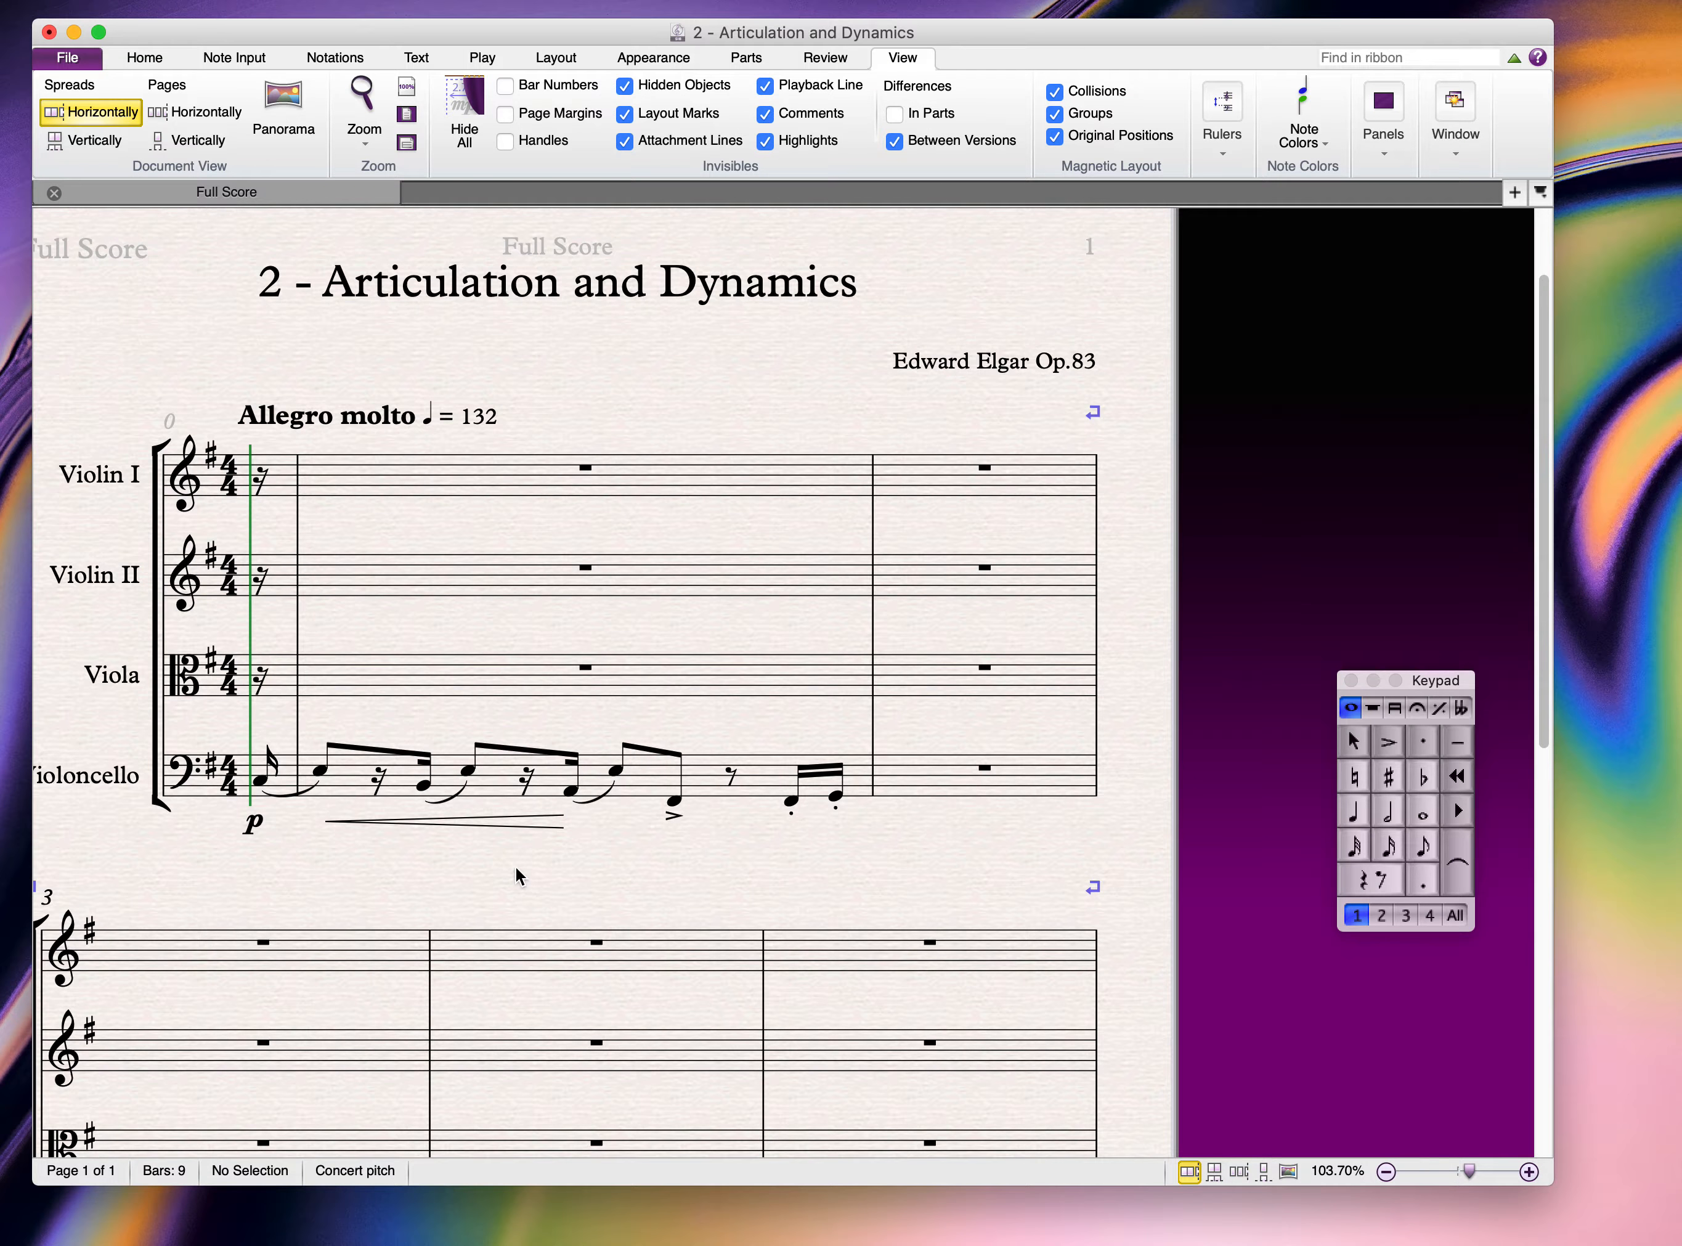
{"action": "left_click", "coordinate": [456, 821]}
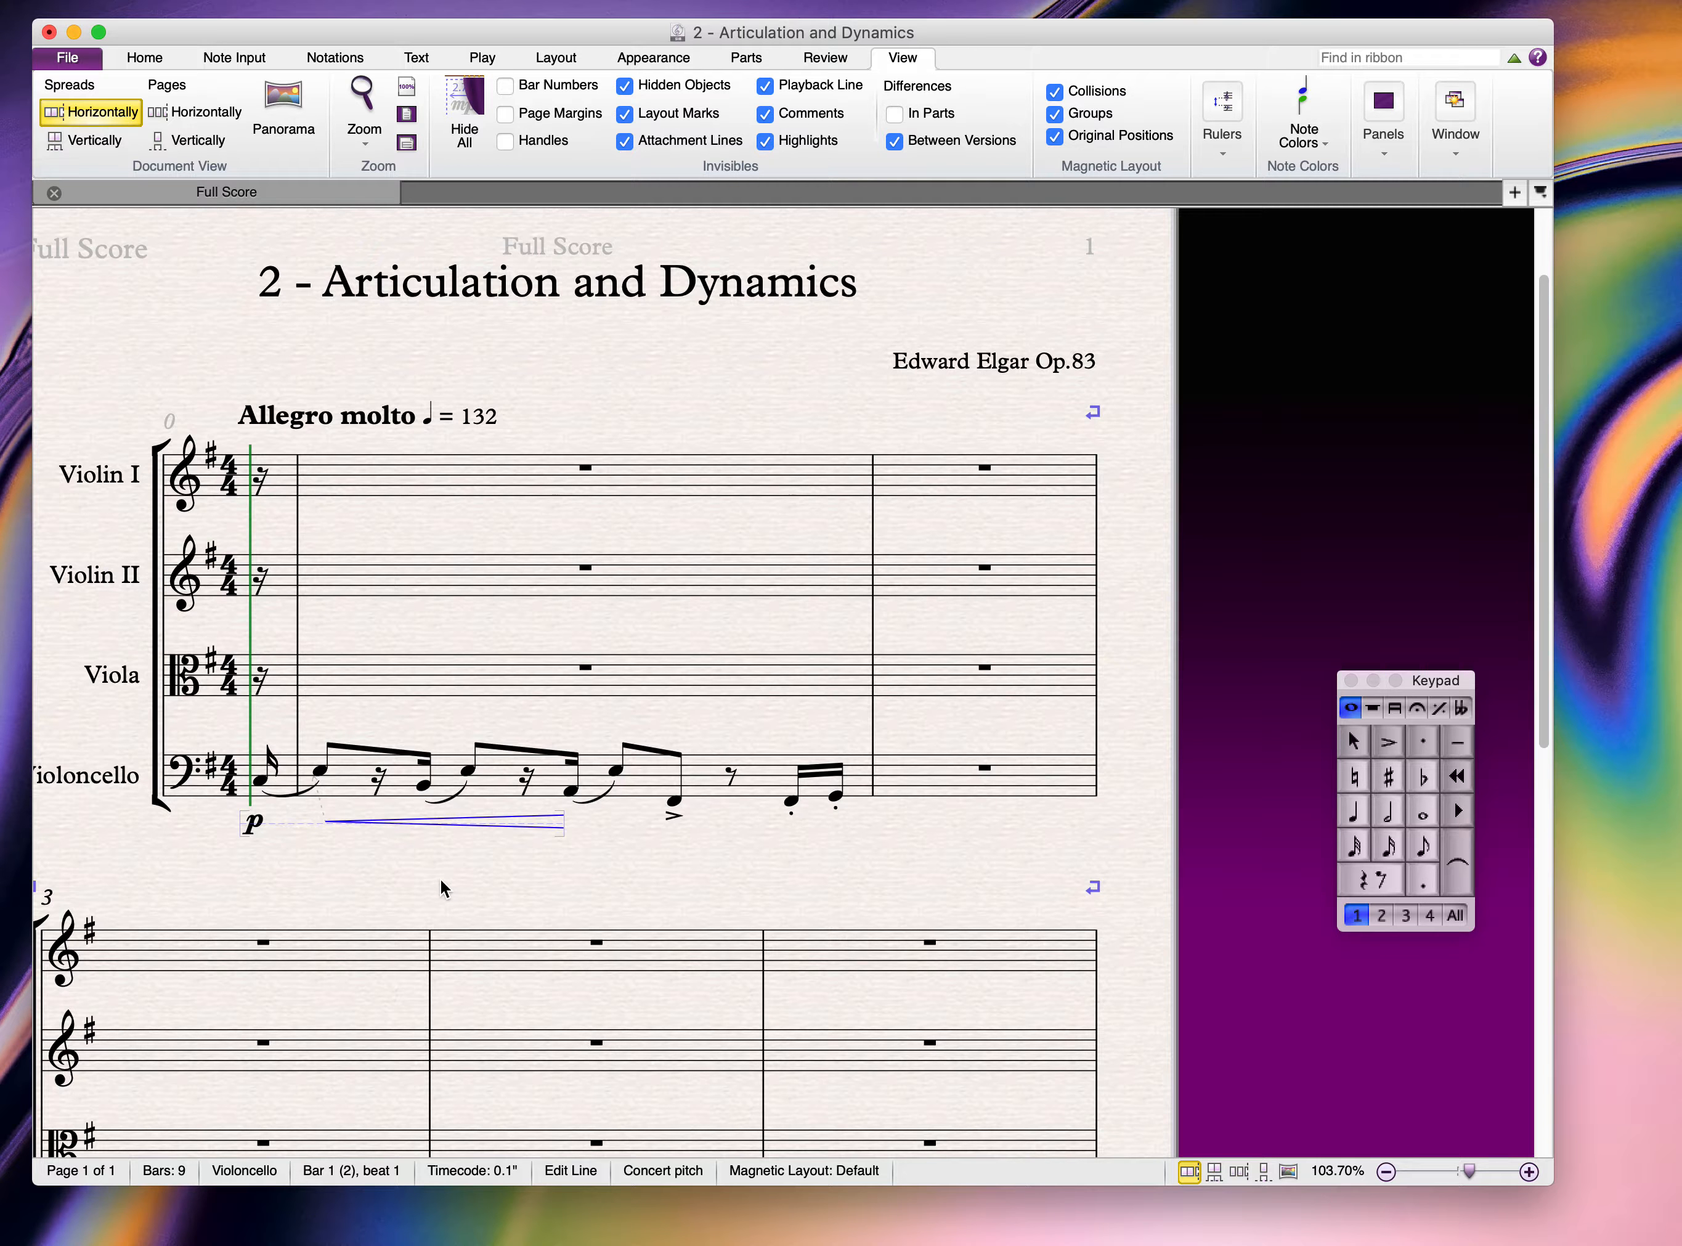
{"action": "key", "text": "Escape"}
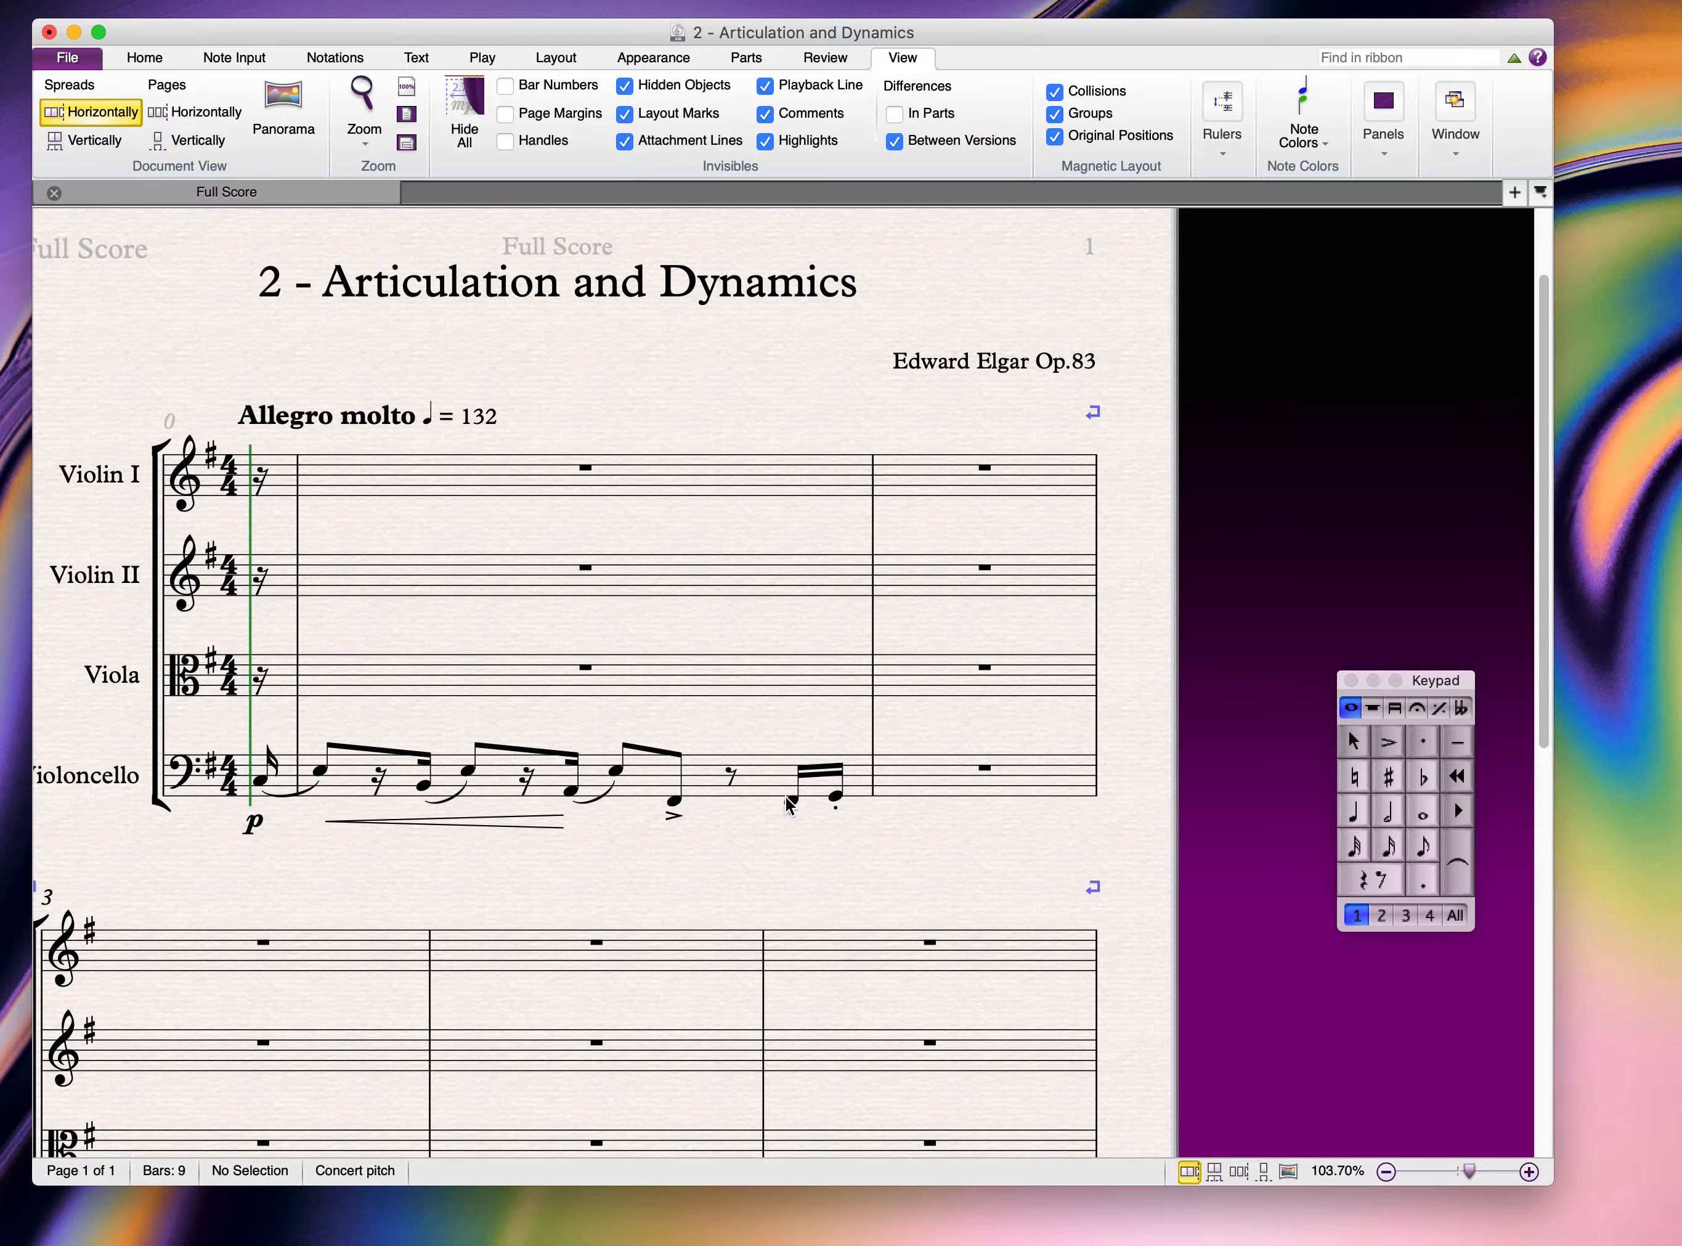
Step: Copy the existing p dynamic onto the cello's first semiquaver near the end of bar 1
{"action": "left_click", "coordinate": [255, 824]}
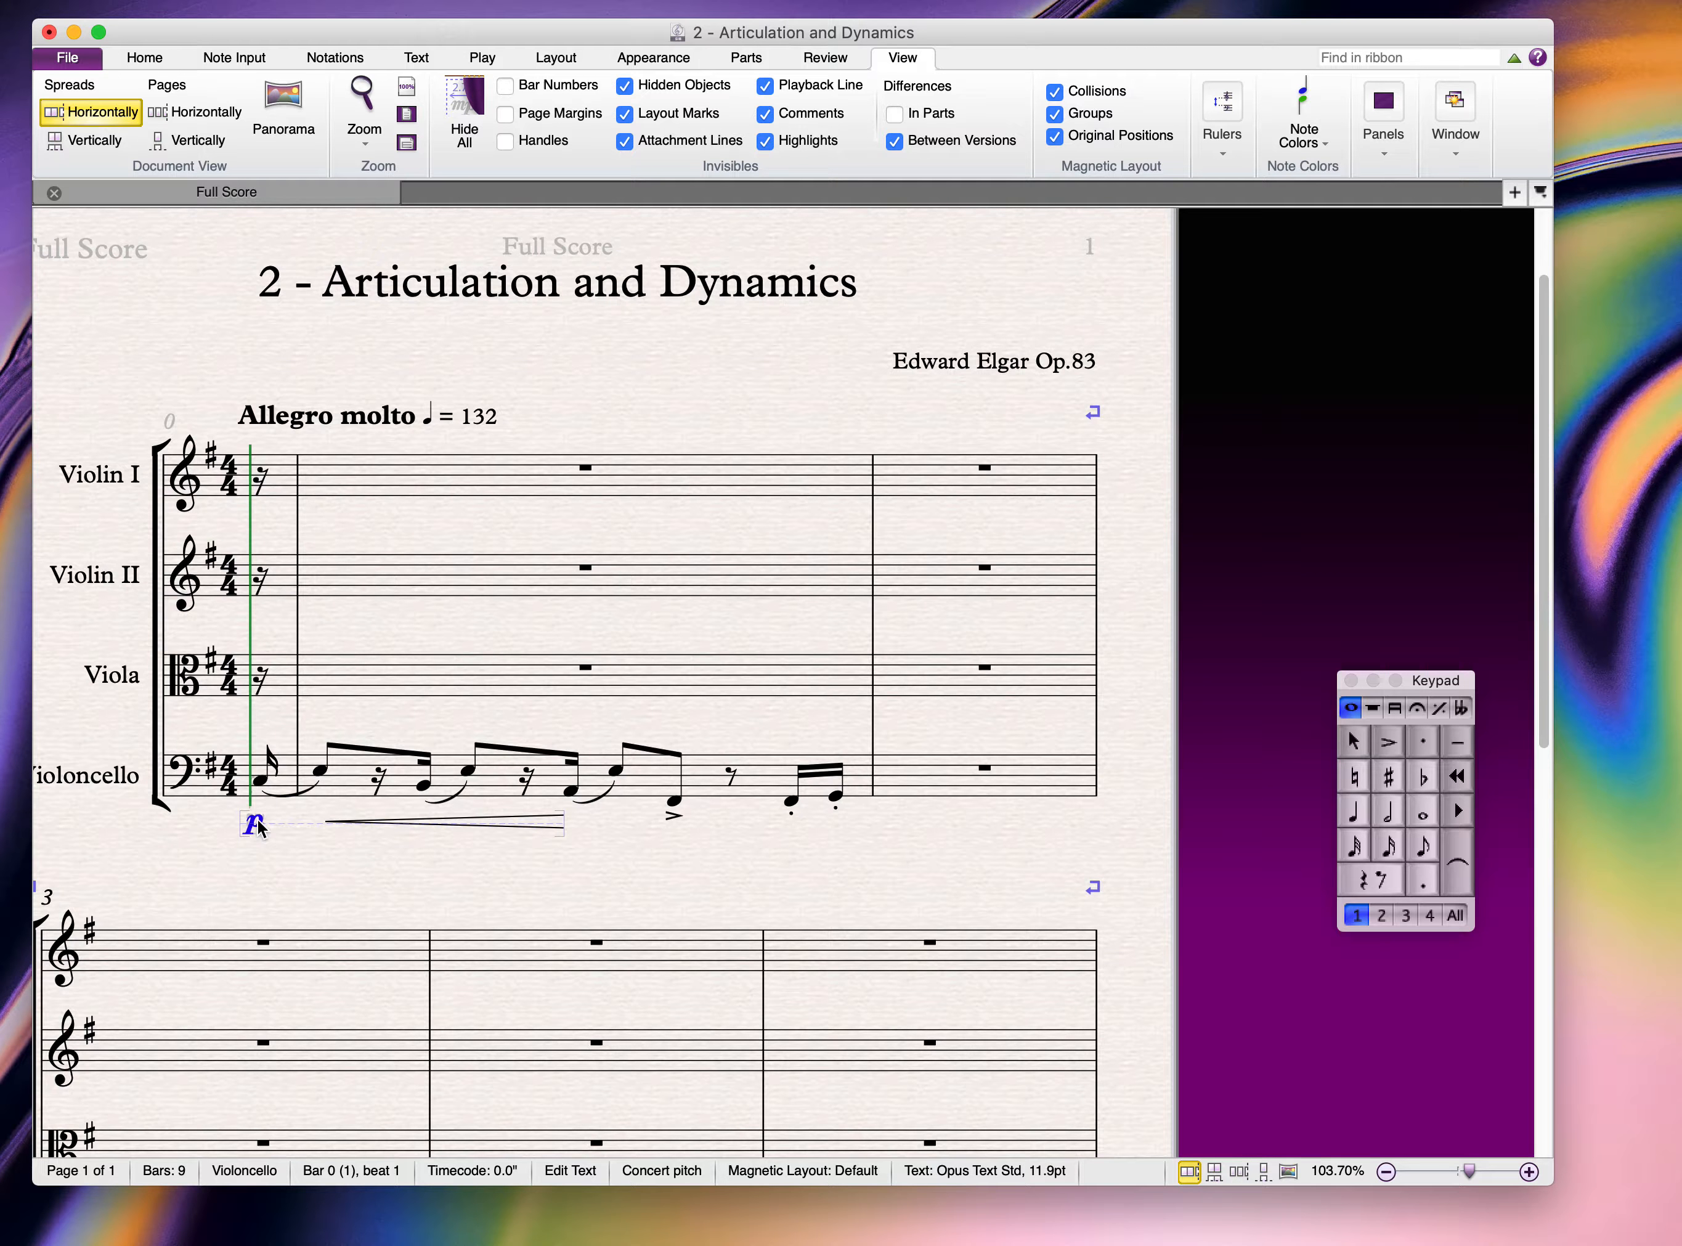
{"action": "left_click", "coordinate": [789, 801]}
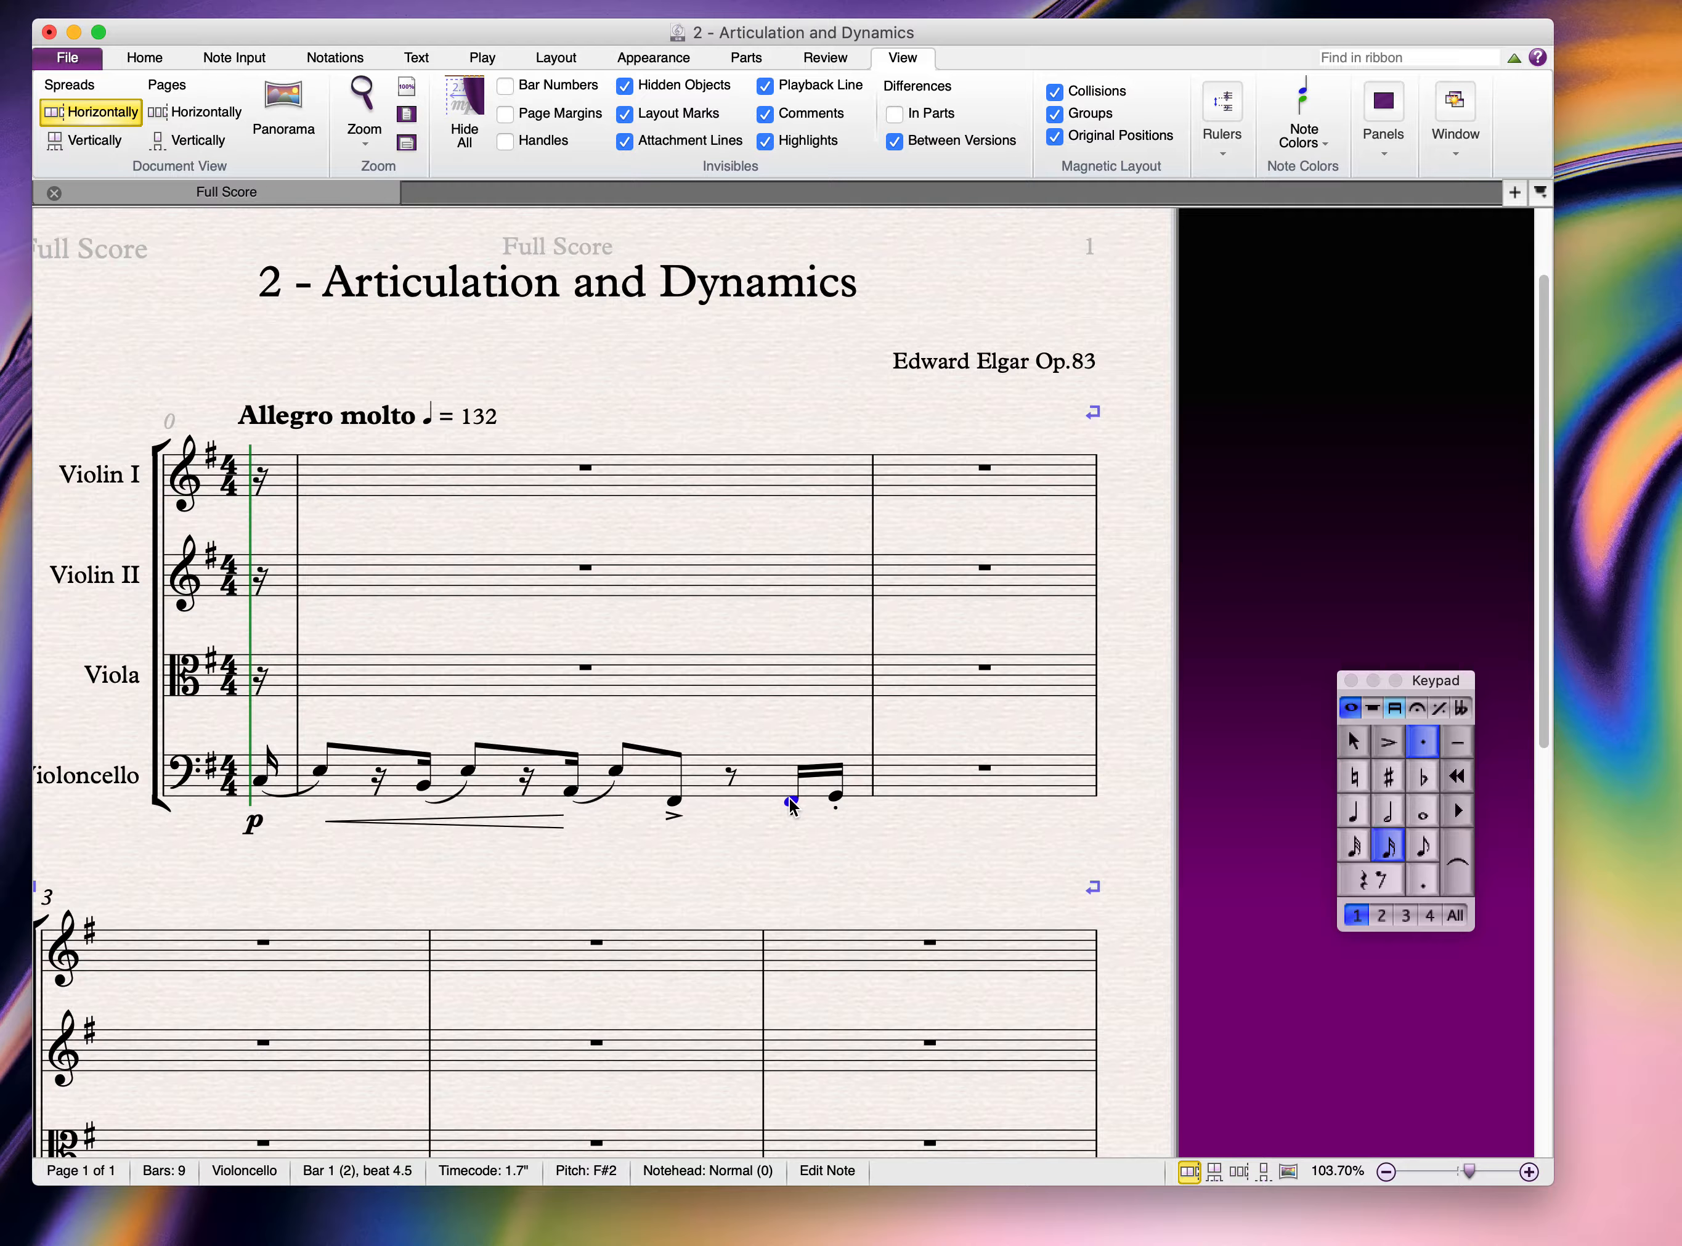
{"action": "key", "text": "super+v"}
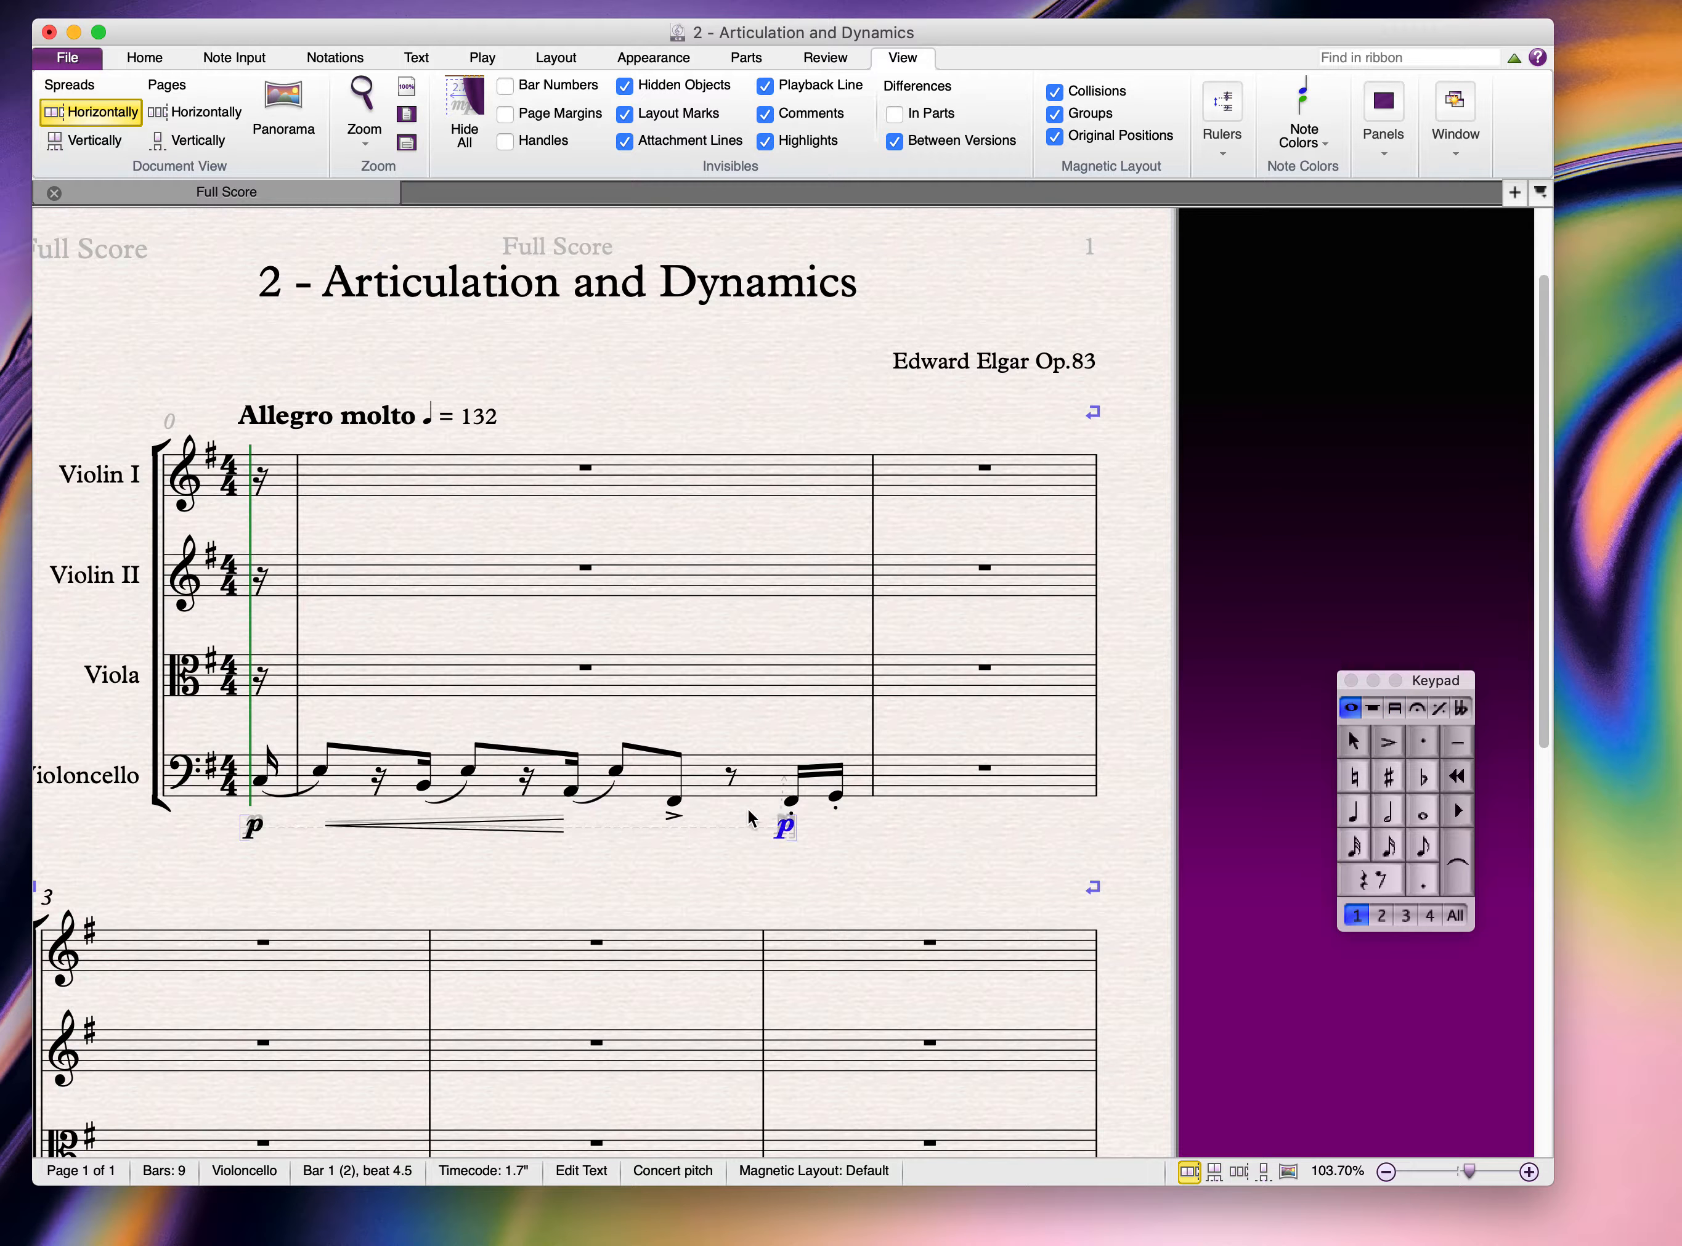
{"action": "left_click", "coordinate": [729, 843]}
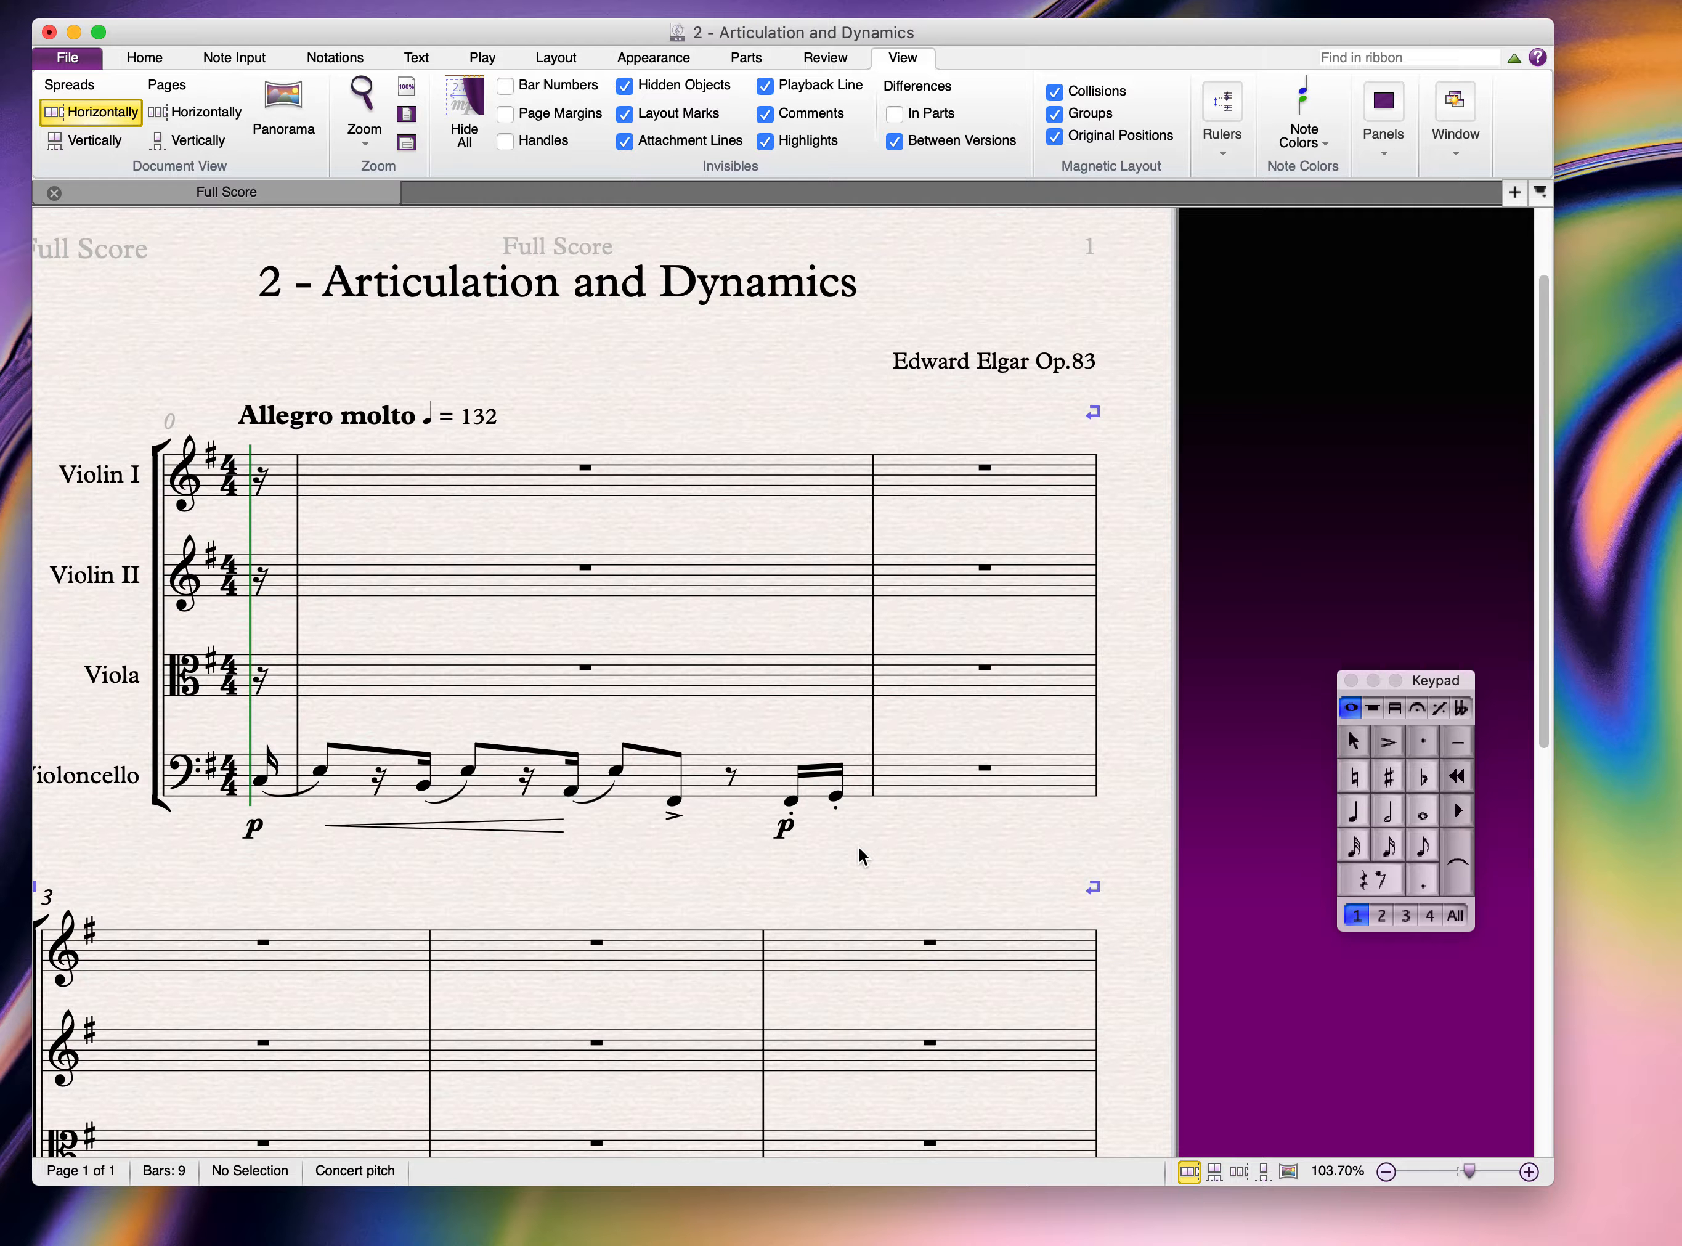
{"action": "scroll", "coordinate": [591, 844], "scroll_direction": "left", "scroll_amount": 5}
{"action": "scroll", "coordinate": [591, 844], "scroll_direction": "down", "scroll_amount": 1}
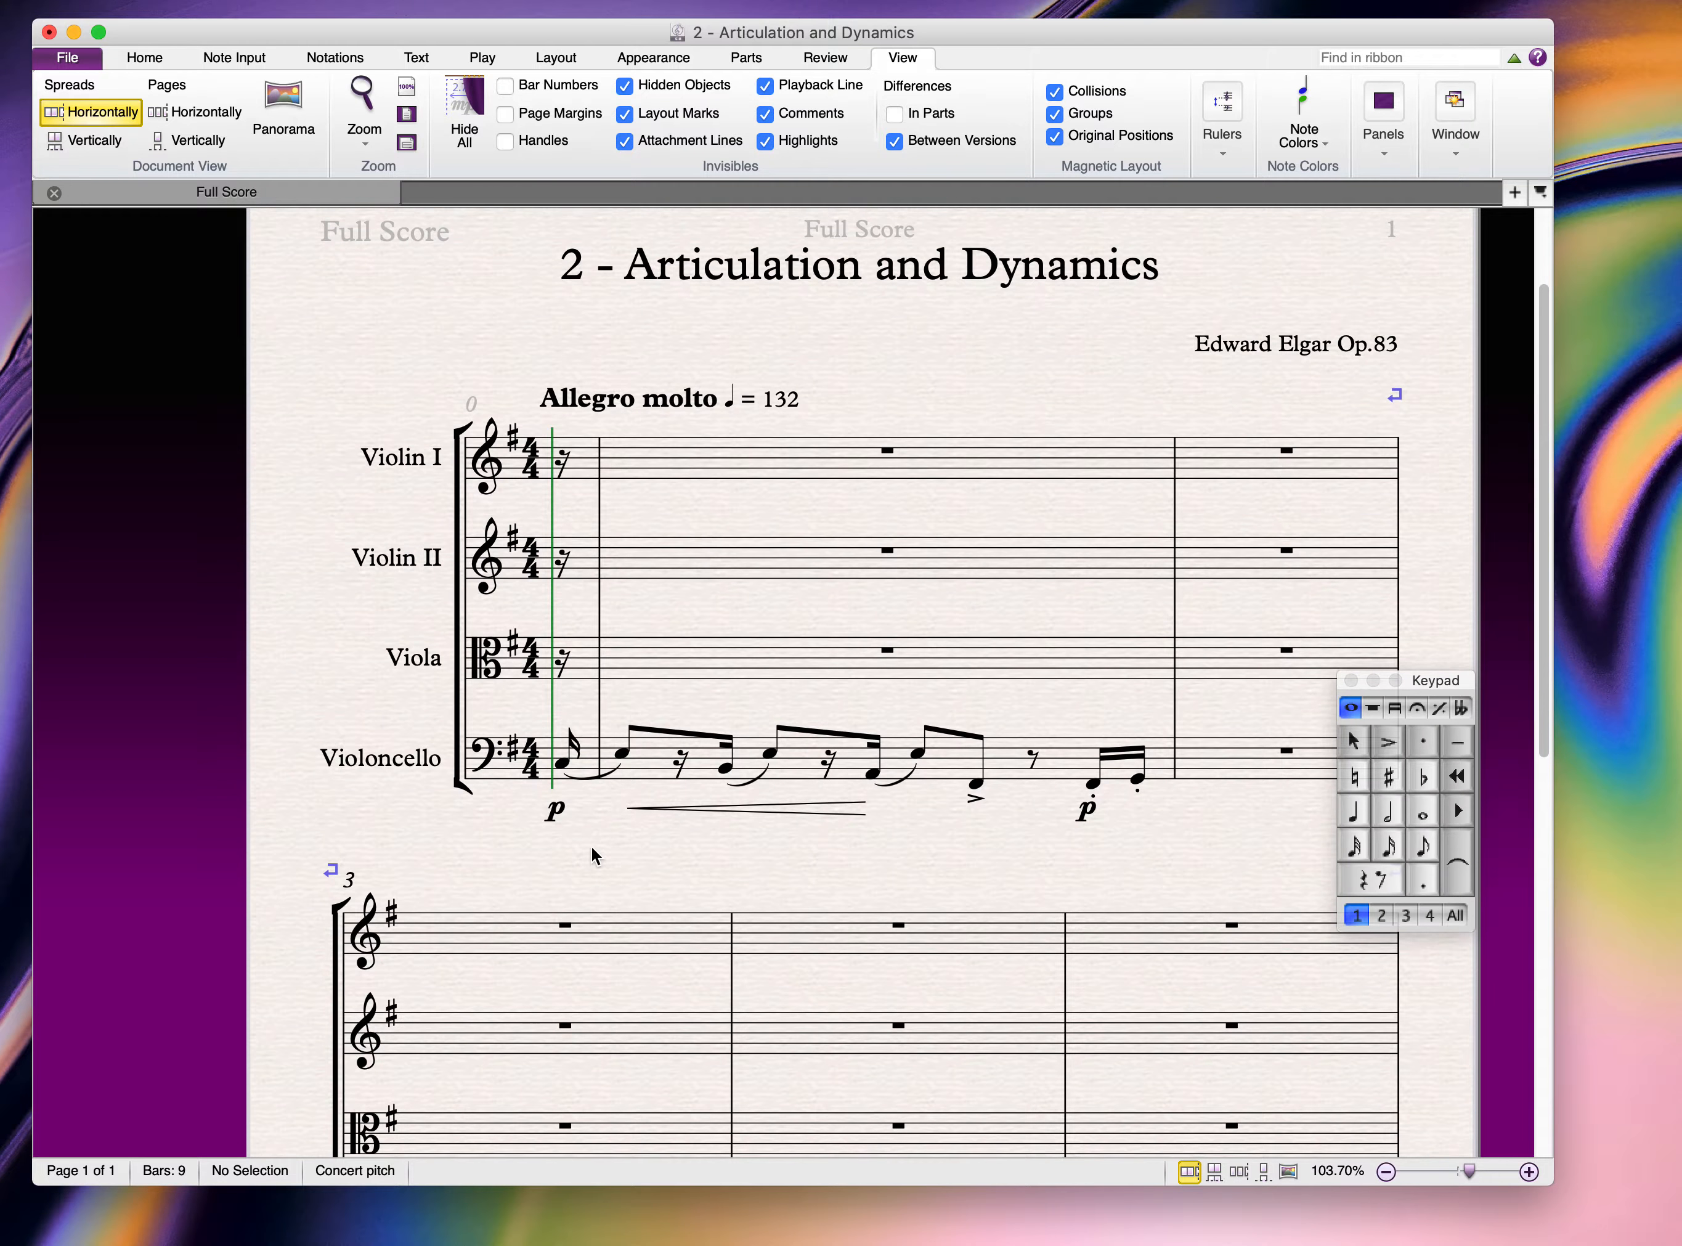
Step: Add 'senza sord.' technique text above the cello's opening note and shift it left to the bar start
{"action": "left_click", "coordinate": [562, 765]}
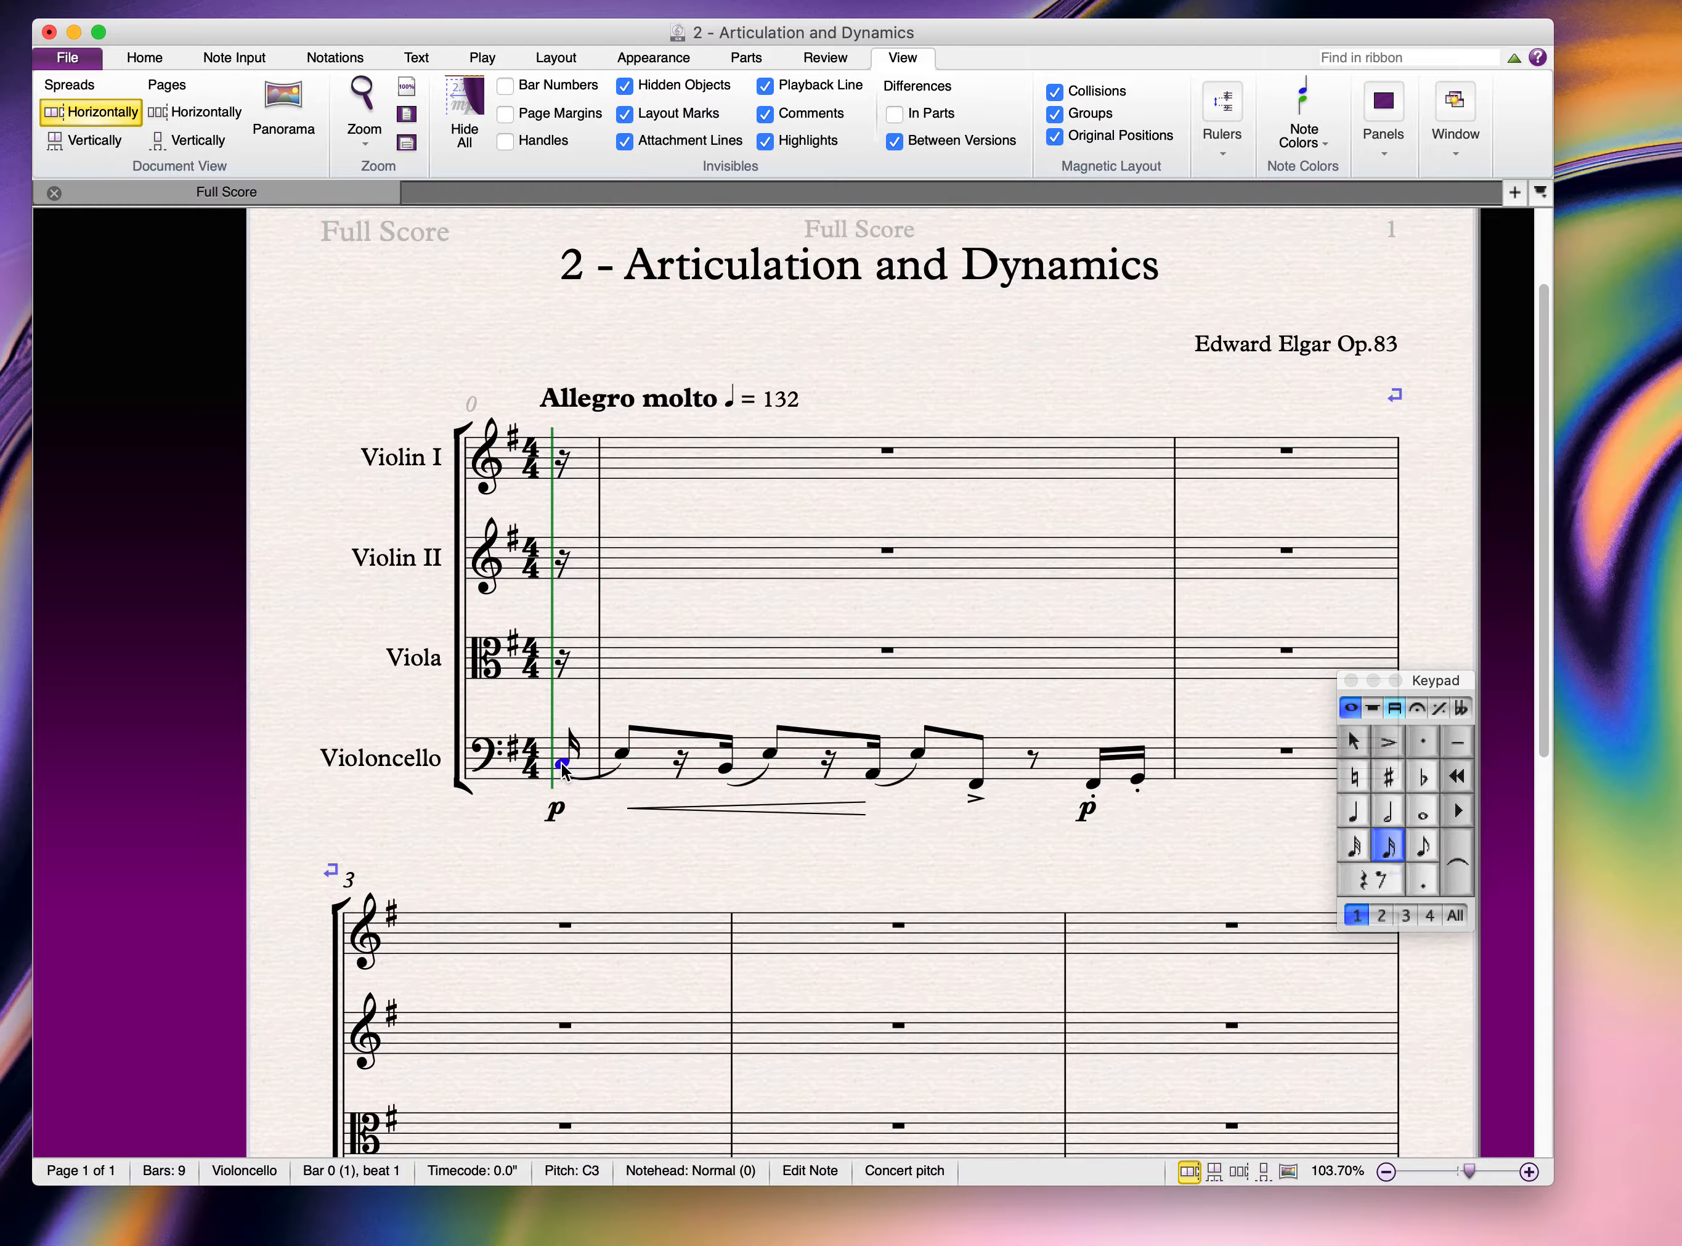
{"action": "key", "text": "super+t"}
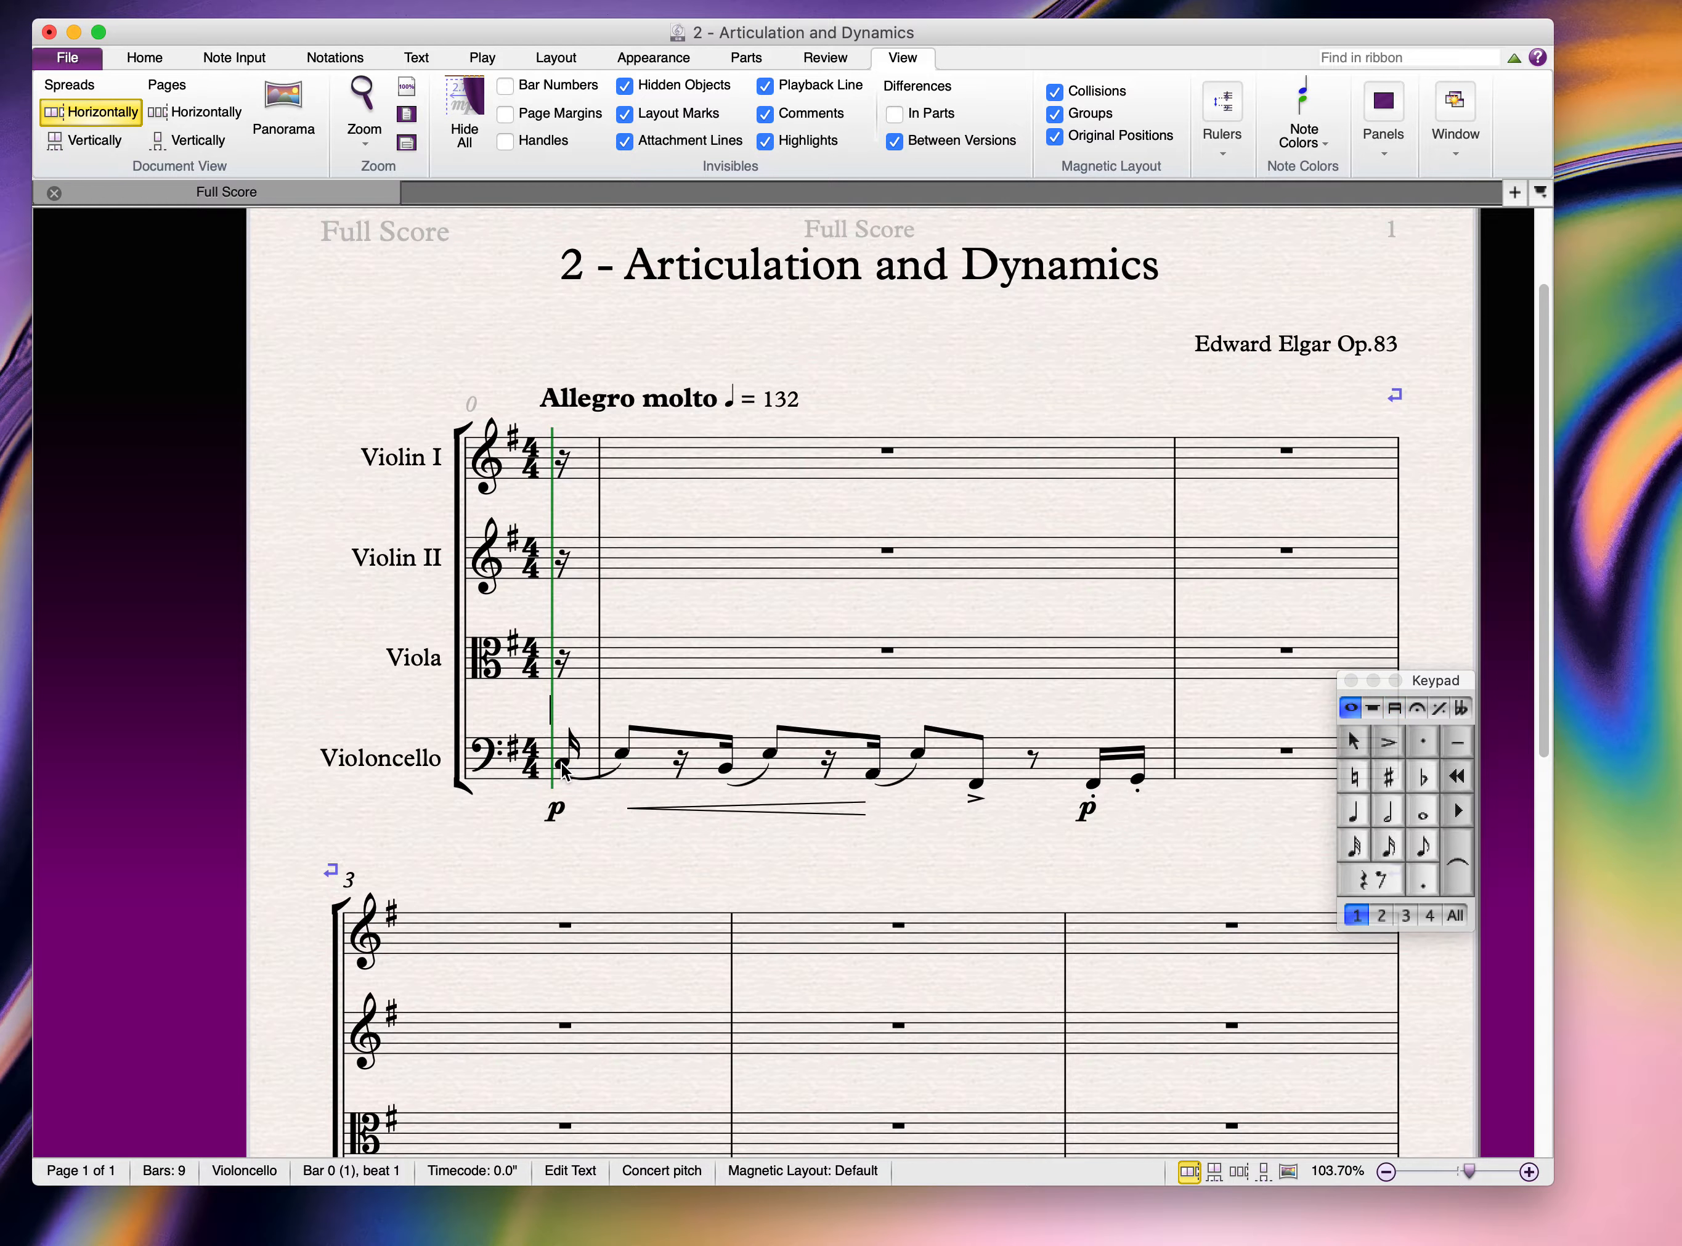
{"action": "right_click", "coordinate": [554, 715]}
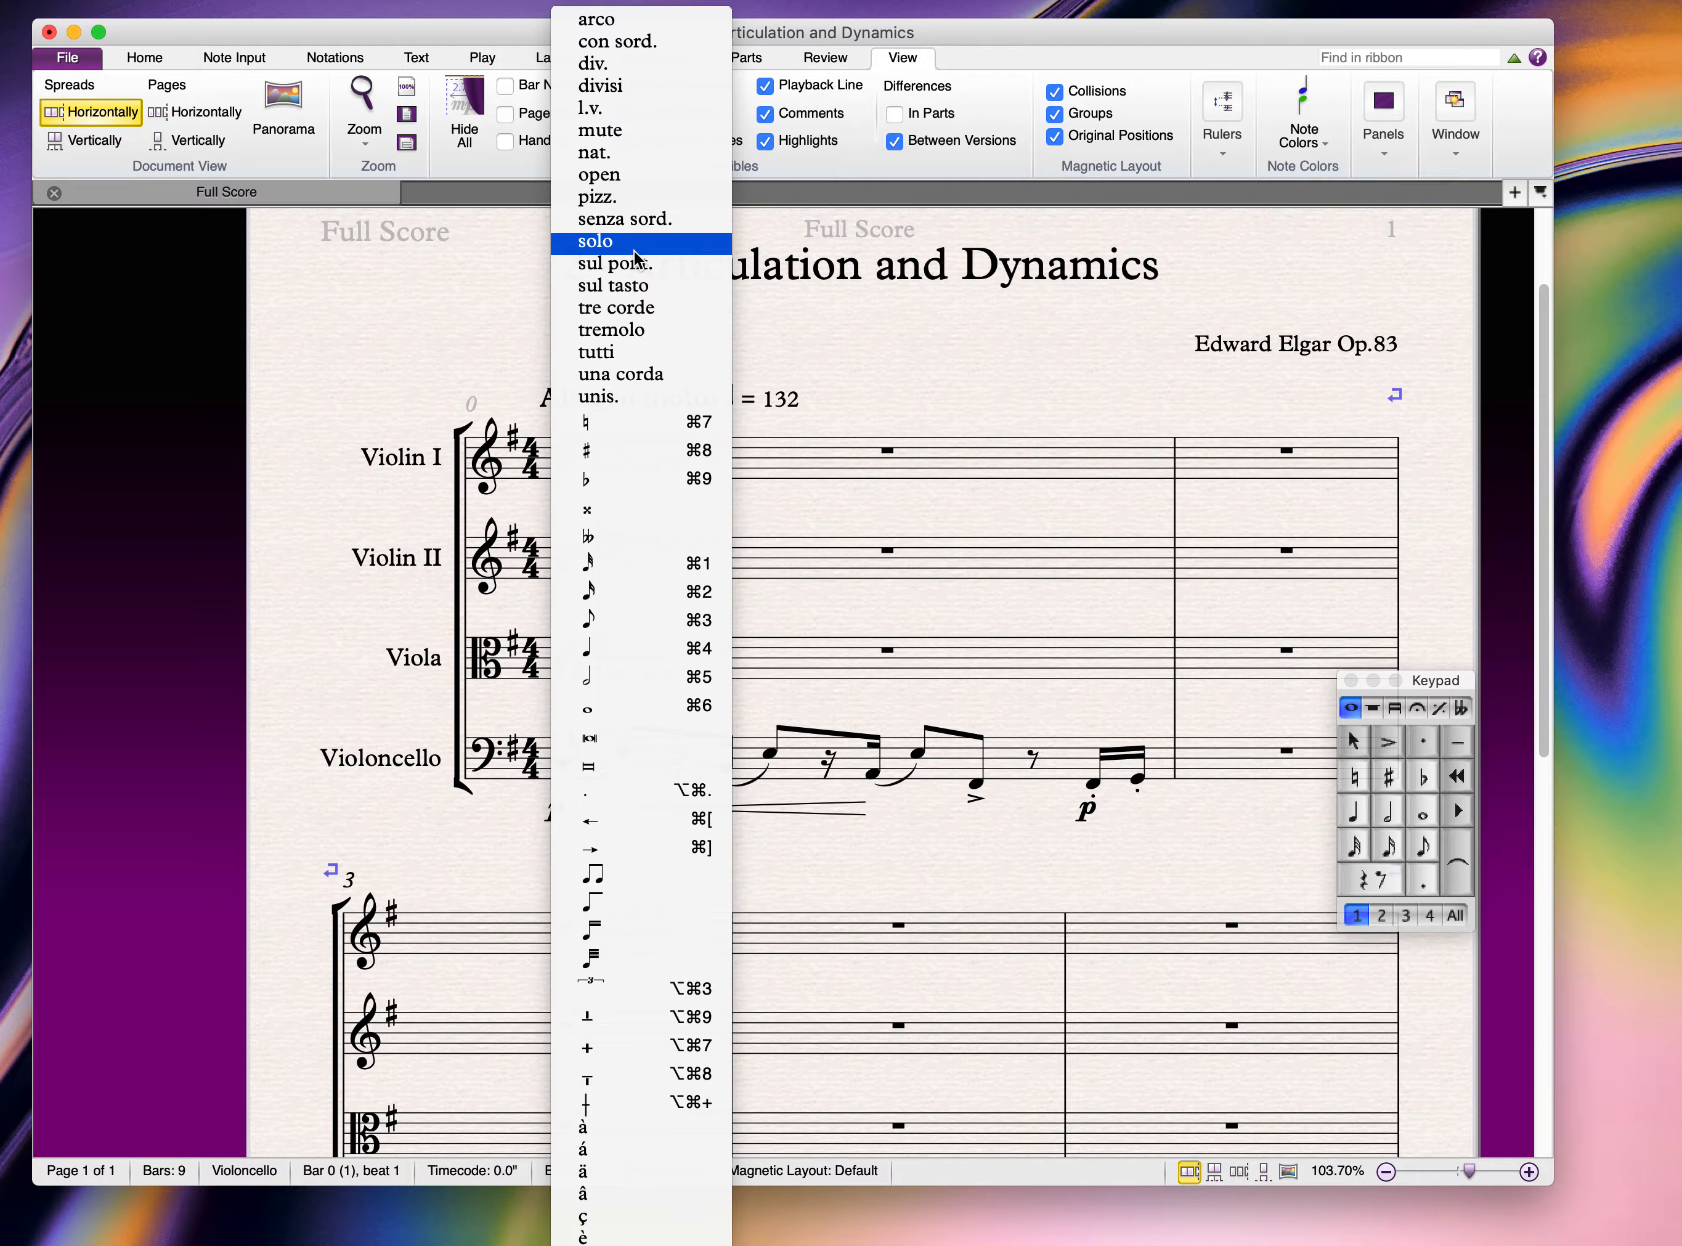
{"action": "left_click", "coordinate": [626, 218]}
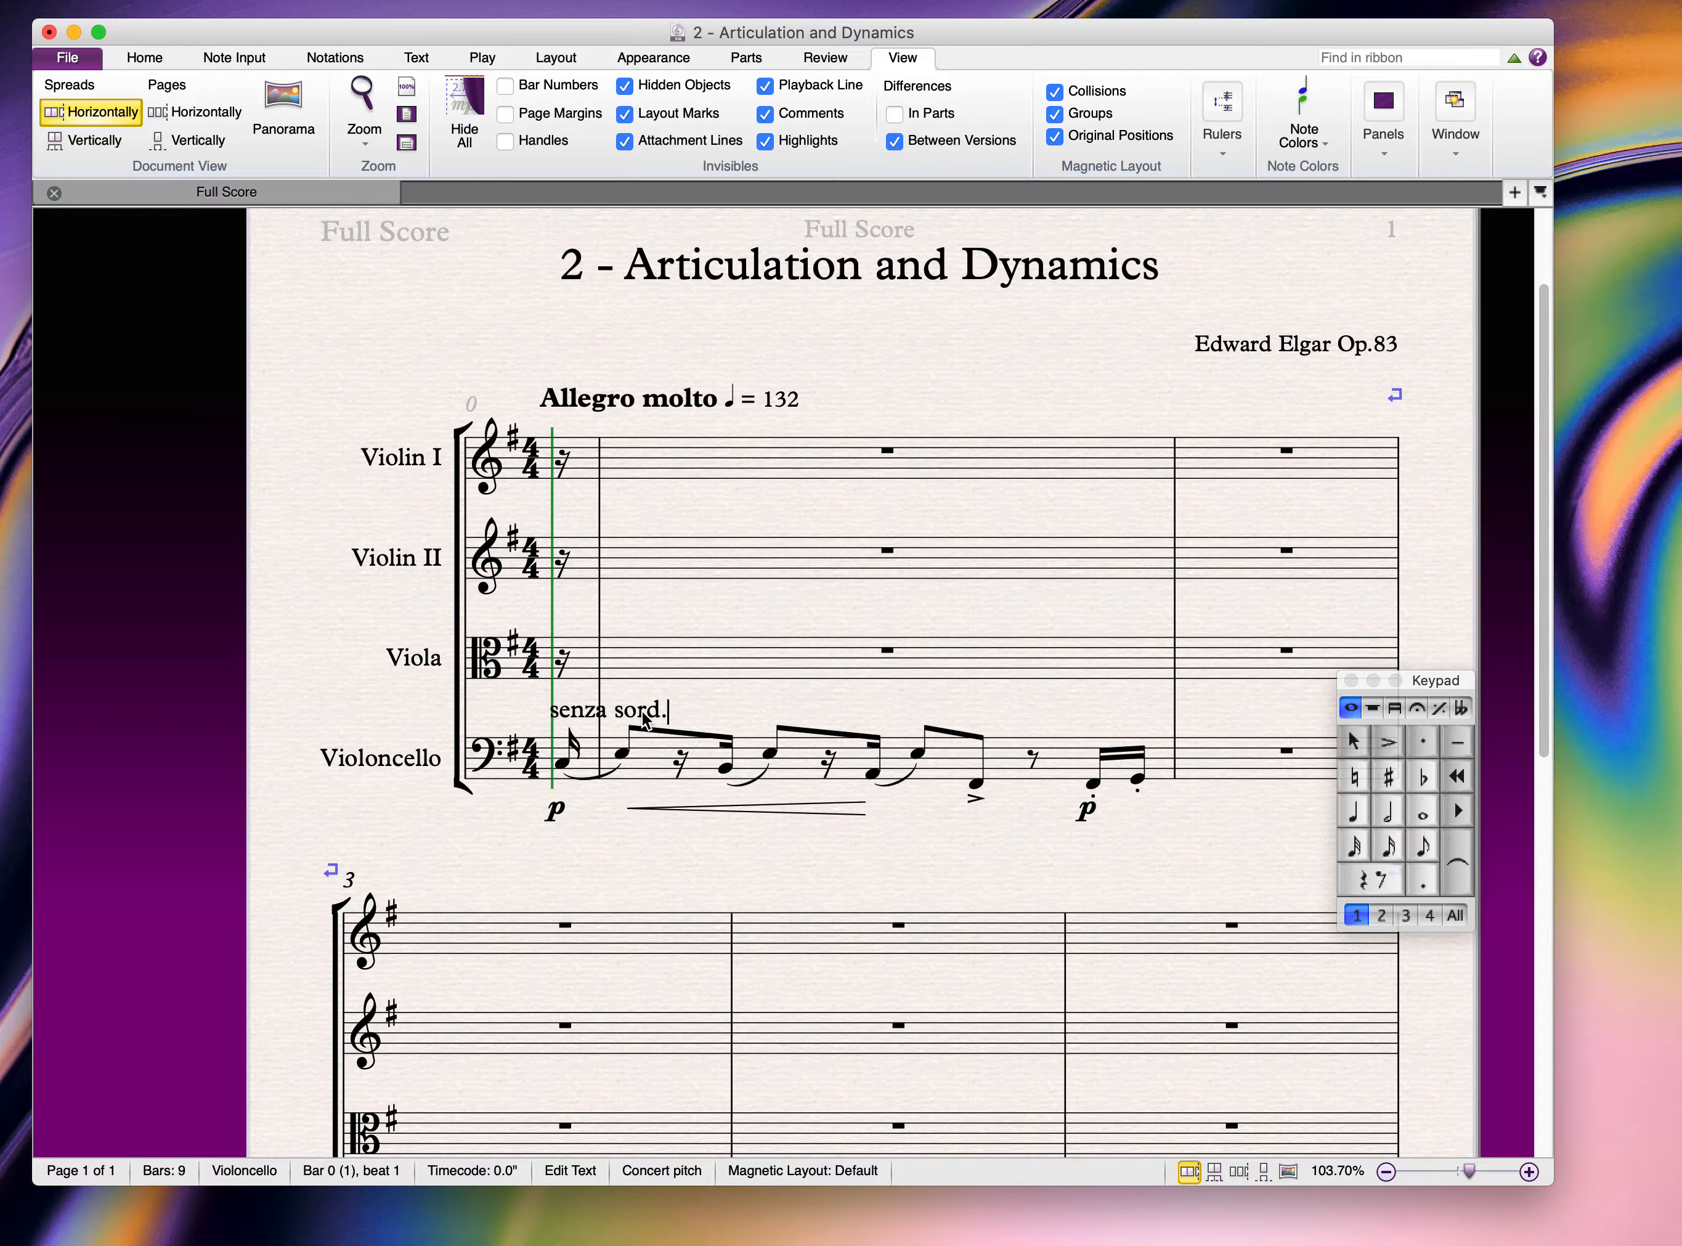
{"action": "key", "text": "Escape"}
{"action": "key", "text": "Escape"}
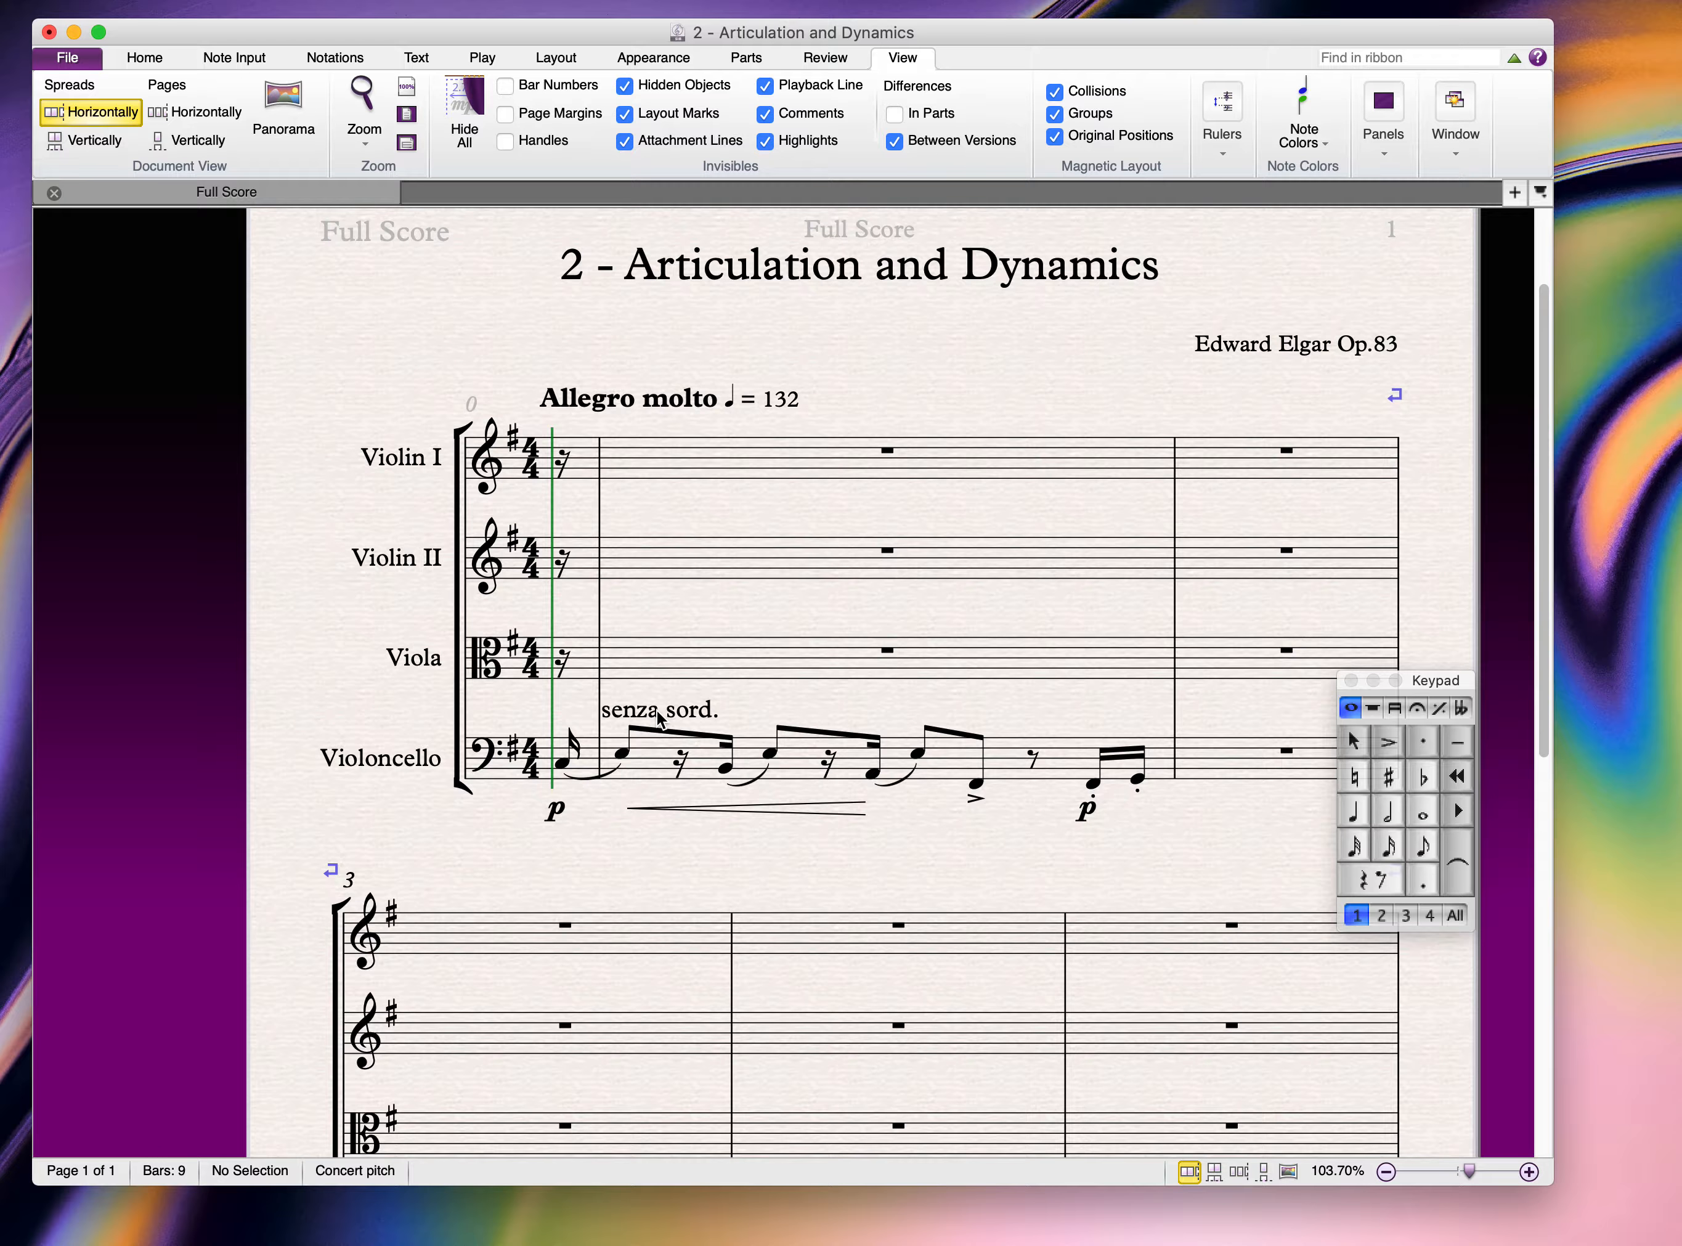
{"action": "left_click_drag", "start_coordinate": [657, 710], "coordinate": [608, 714]}
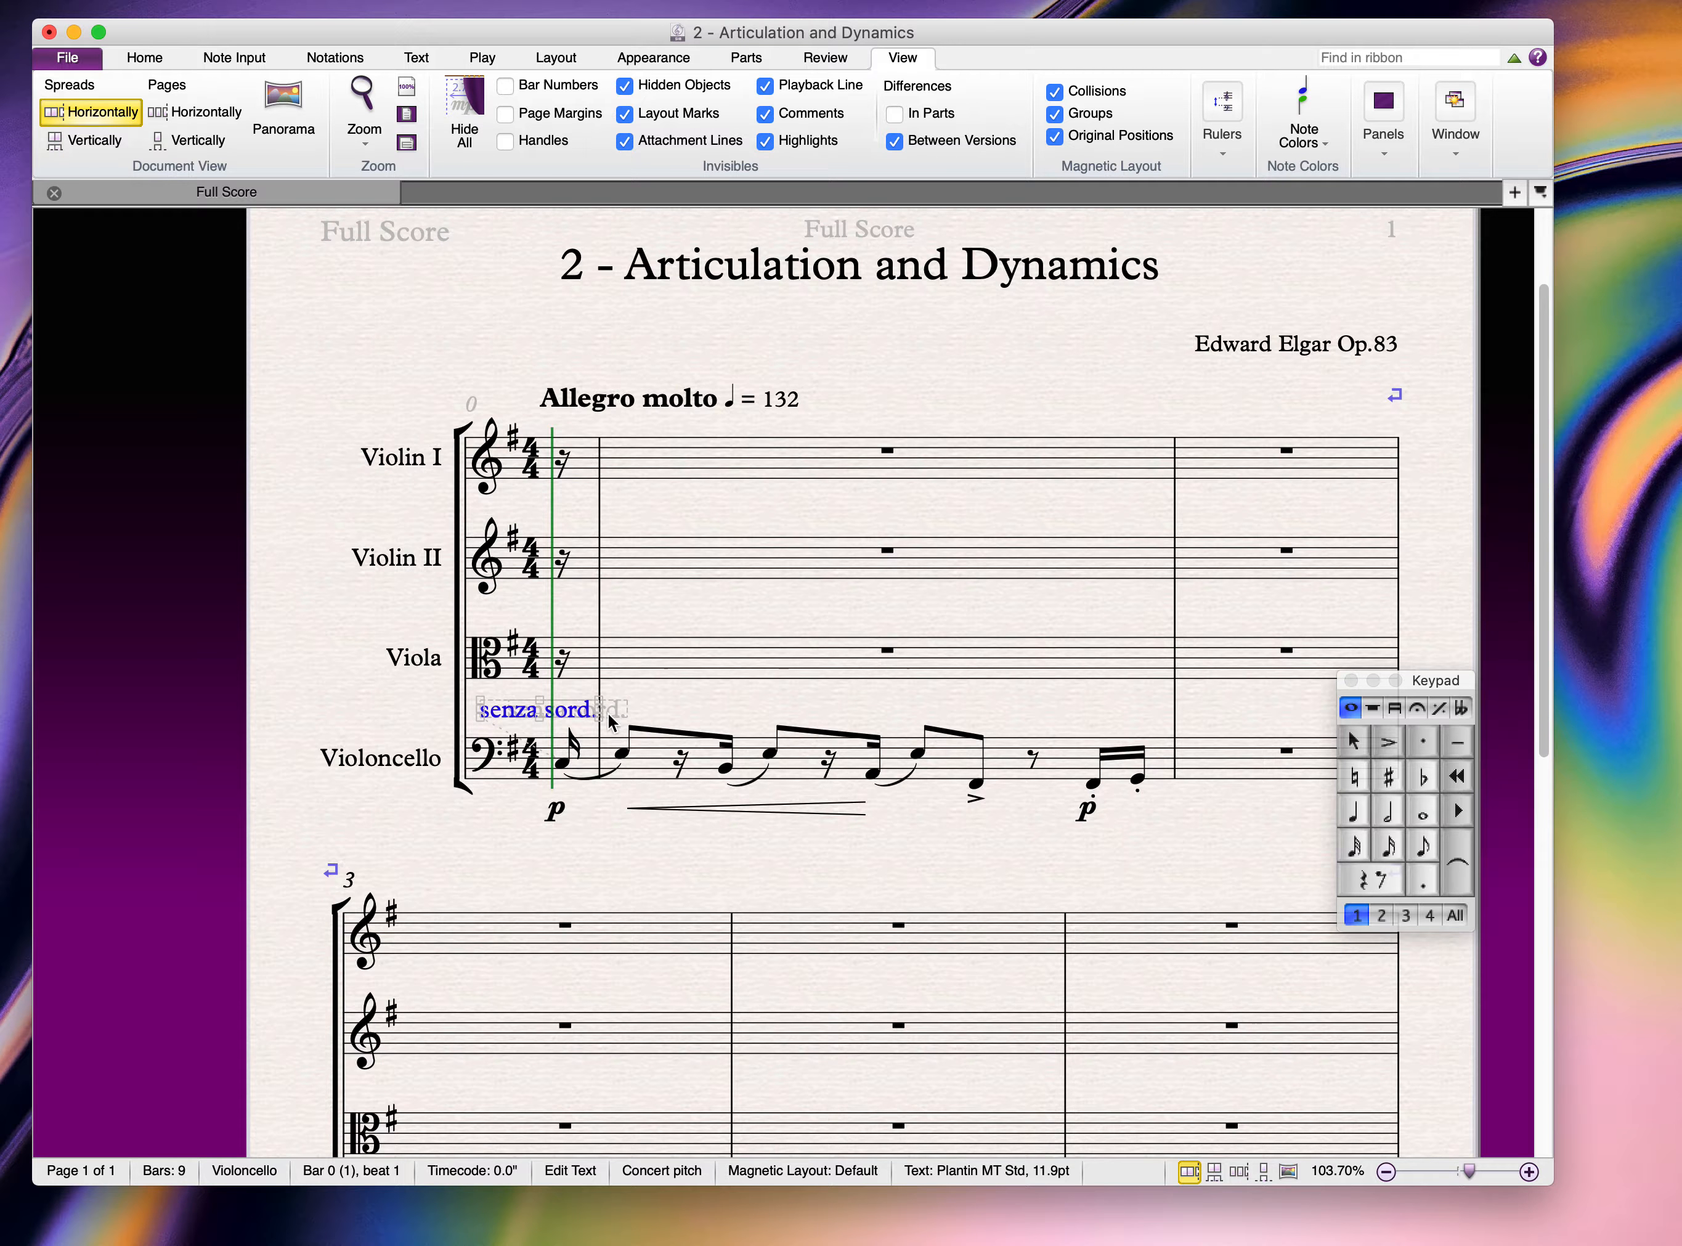
{"action": "key", "text": "Escape"}
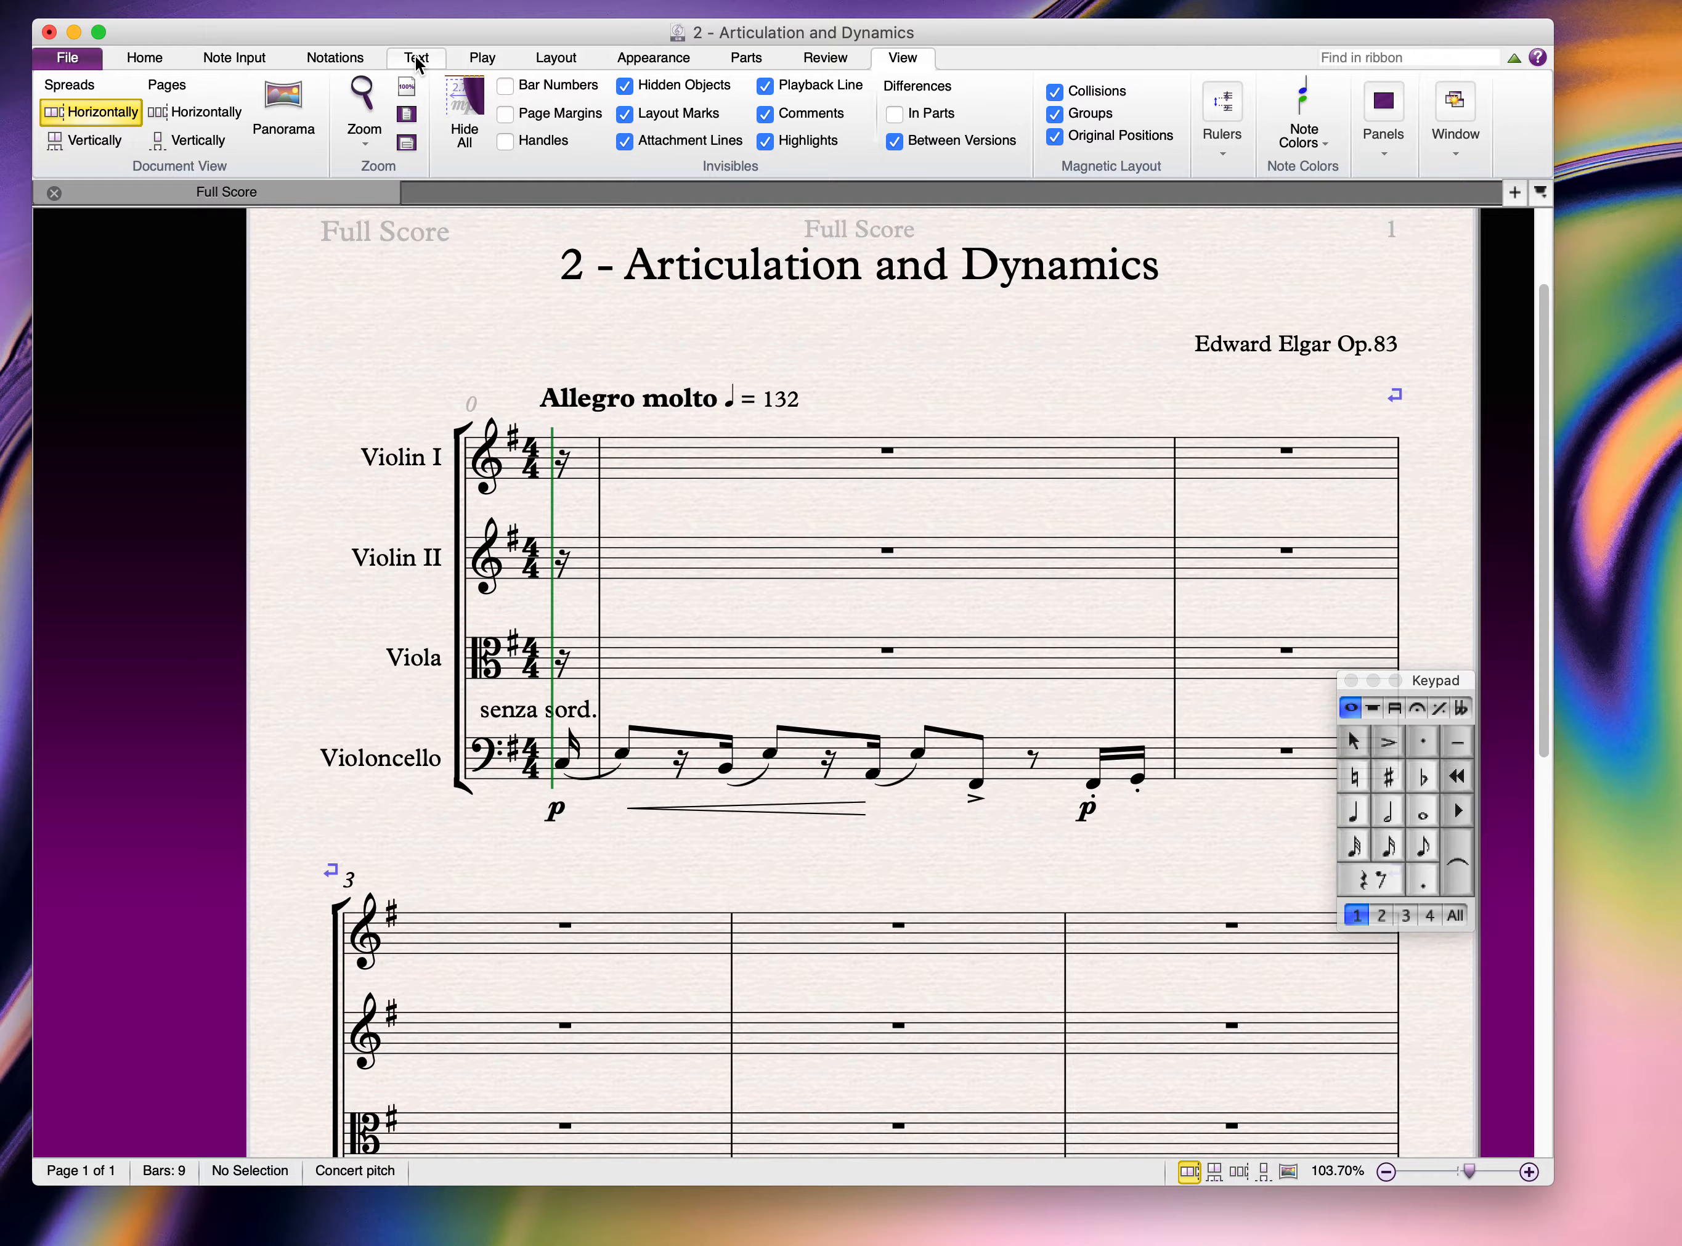
Step: Set the 'senza sord.' text size to 10.9 using the Text tab's Size stepper
{"action": "left_click", "coordinate": [527, 711]}
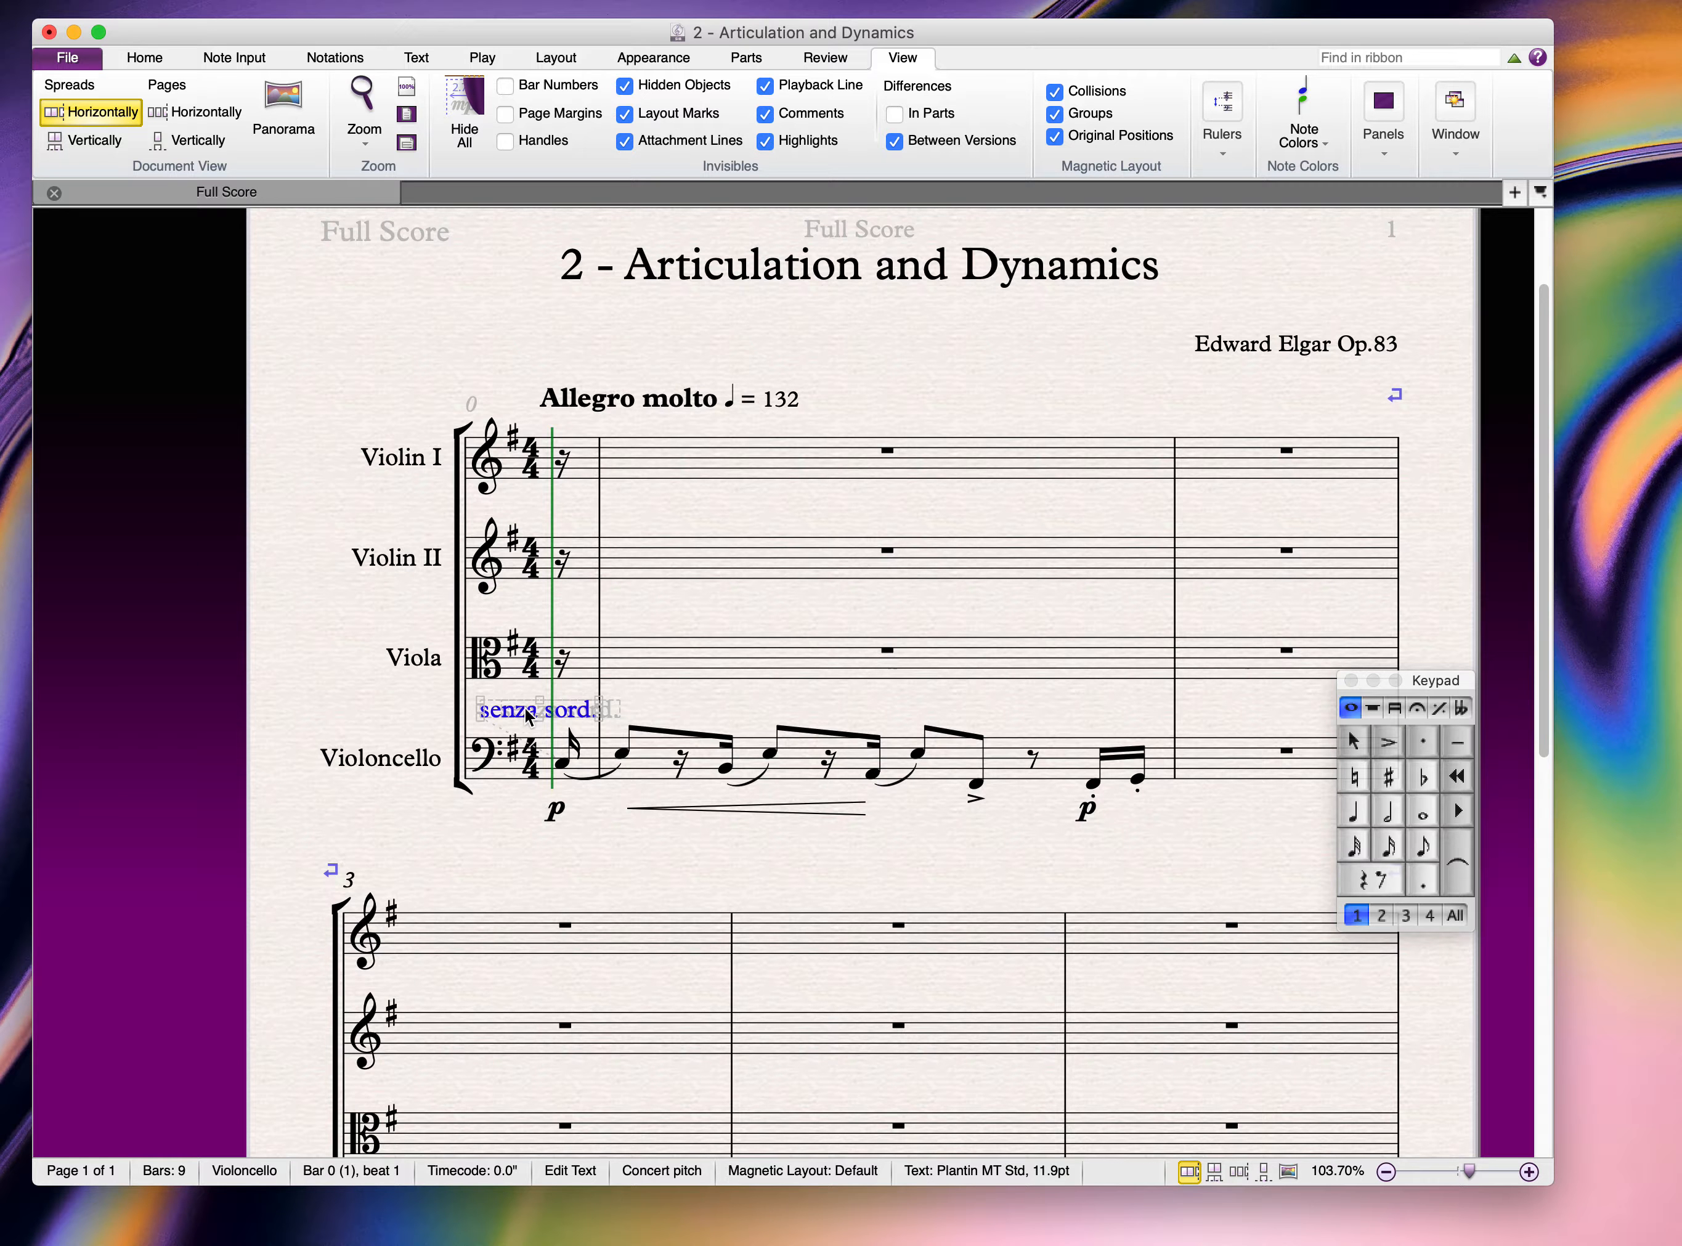
{"action": "double_click", "coordinate": [527, 711]}
{"action": "key", "text": "super+a"}
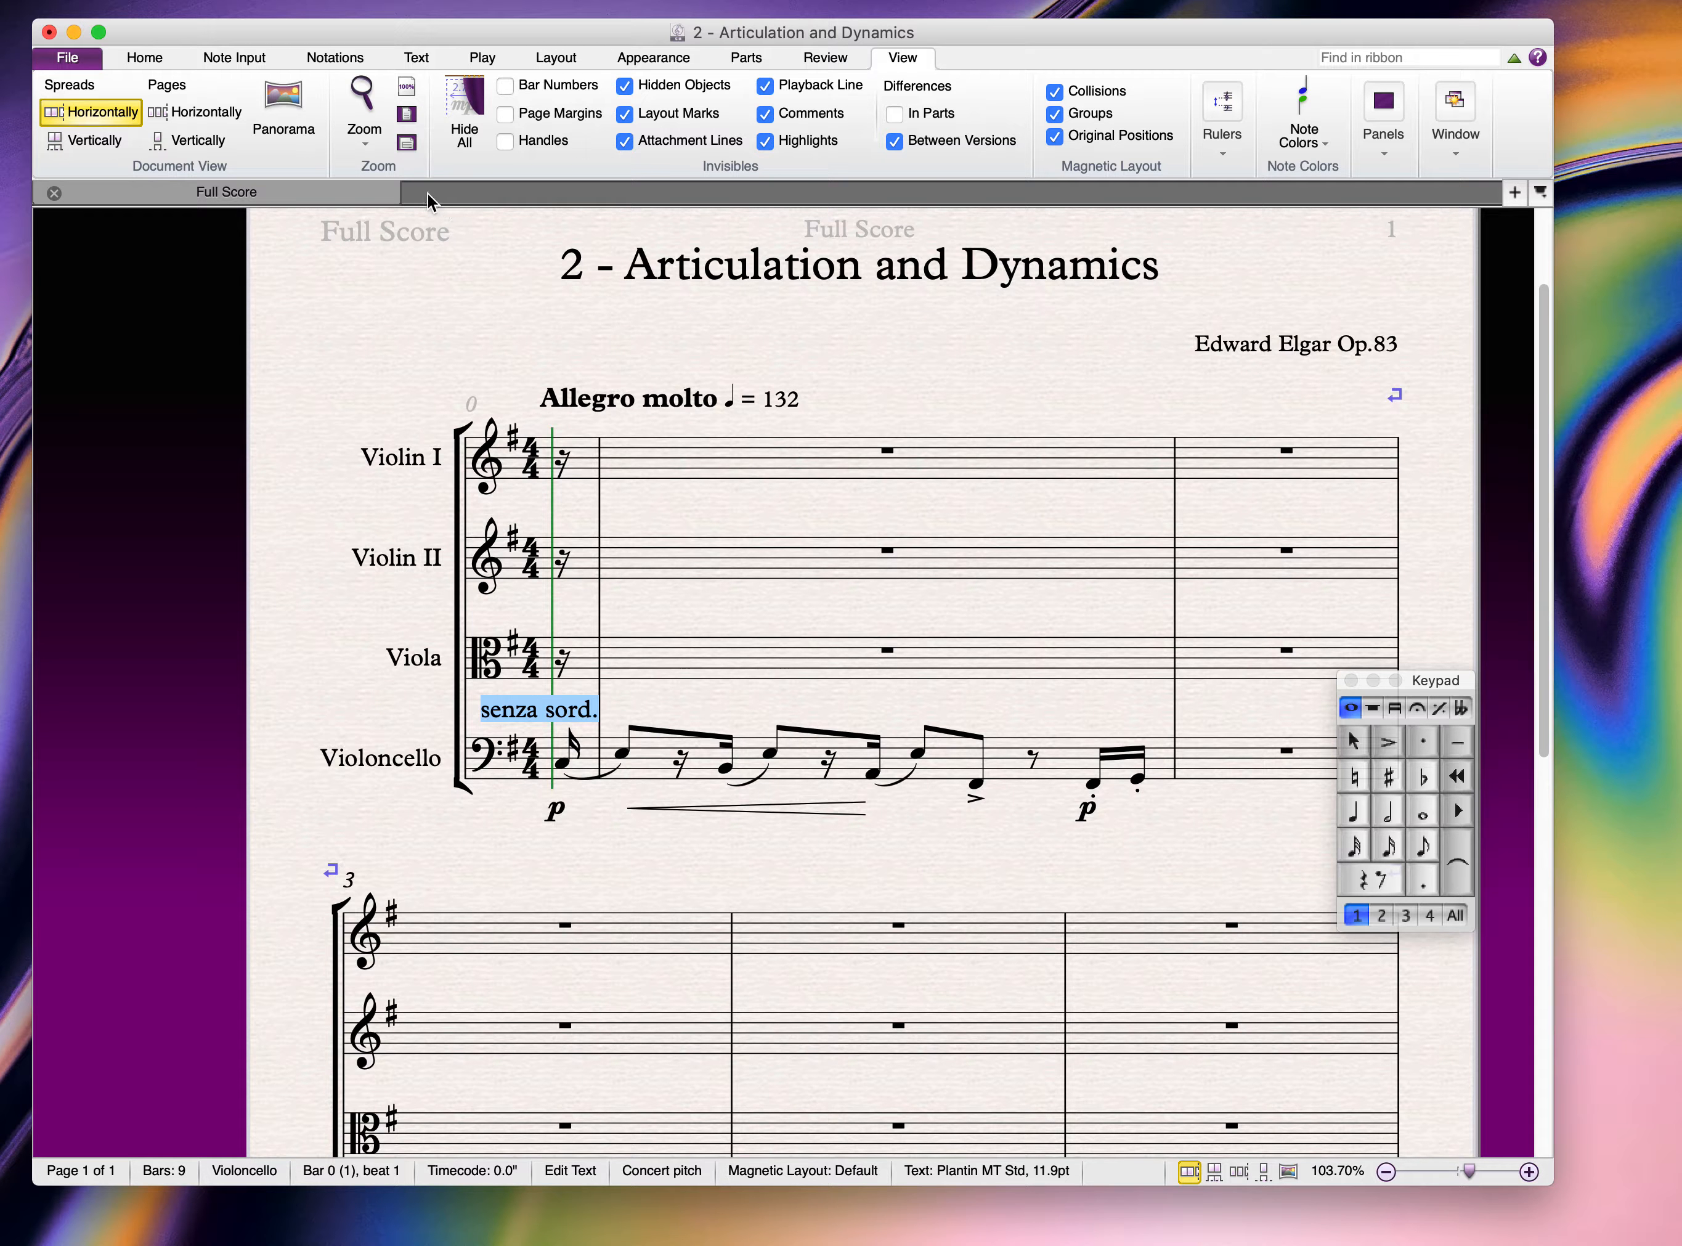
{"action": "left_click", "coordinate": [413, 55]}
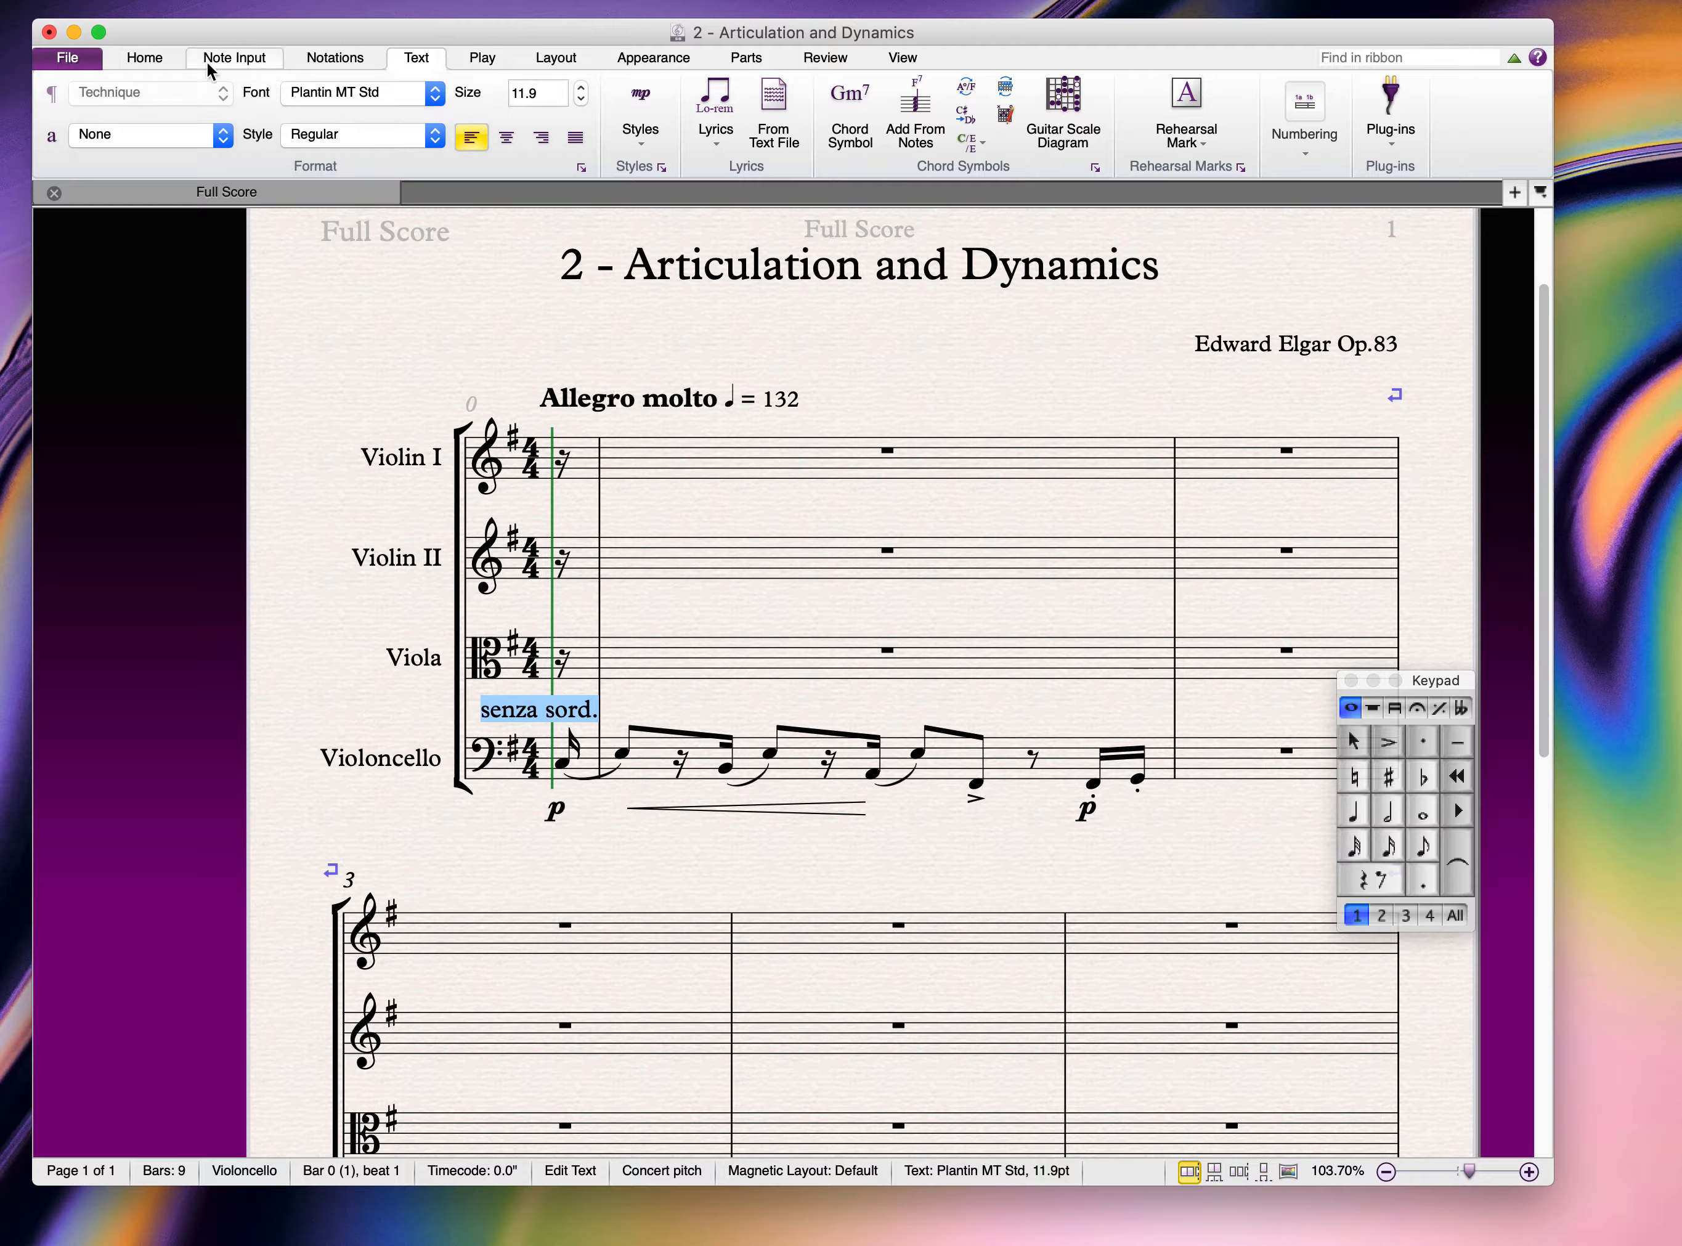
{"action": "left_click", "coordinate": [579, 99]}
{"action": "left_click", "coordinate": [579, 100]}
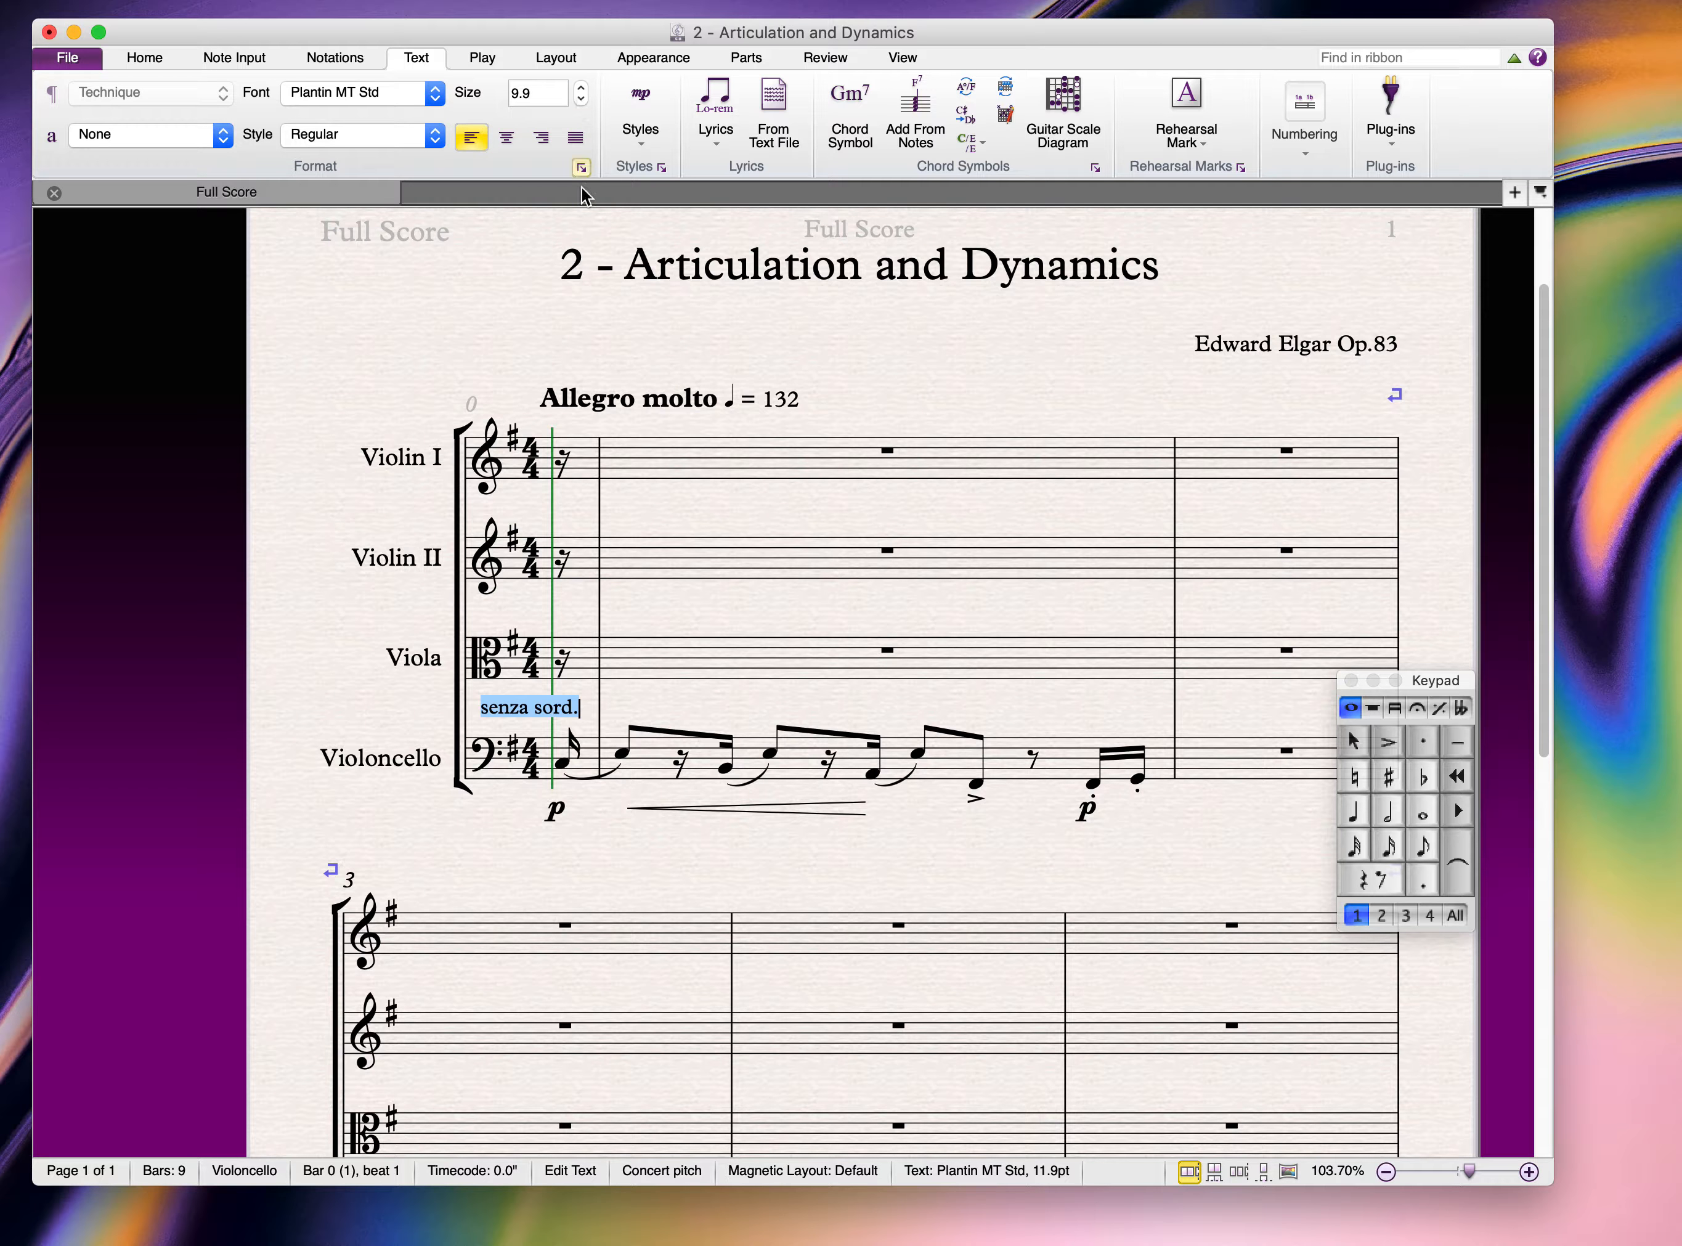
{"action": "left_click", "coordinate": [581, 86]}
{"action": "left_click", "coordinate": [660, 611]}
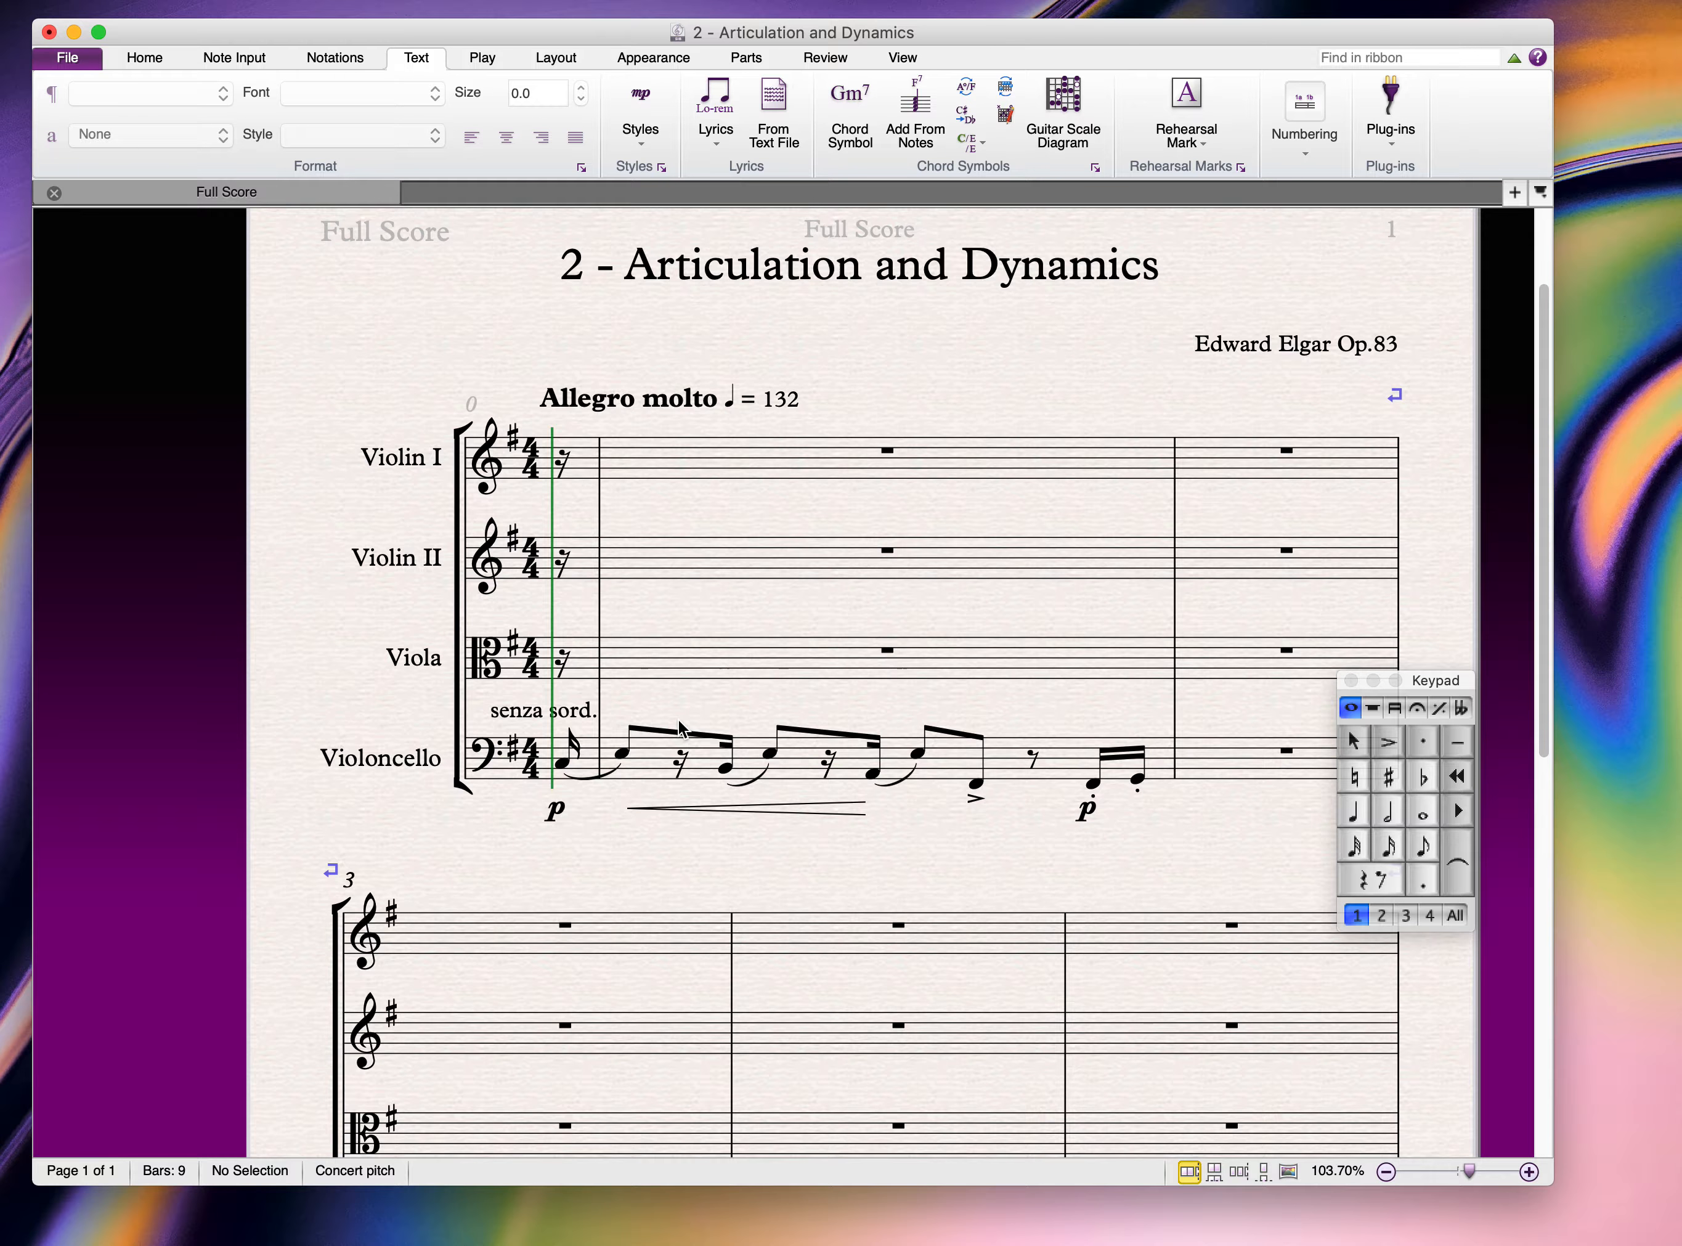
Step: Add 'risoluto' technique text above the cello's second note
{"action": "left_click", "coordinate": [621, 755]}
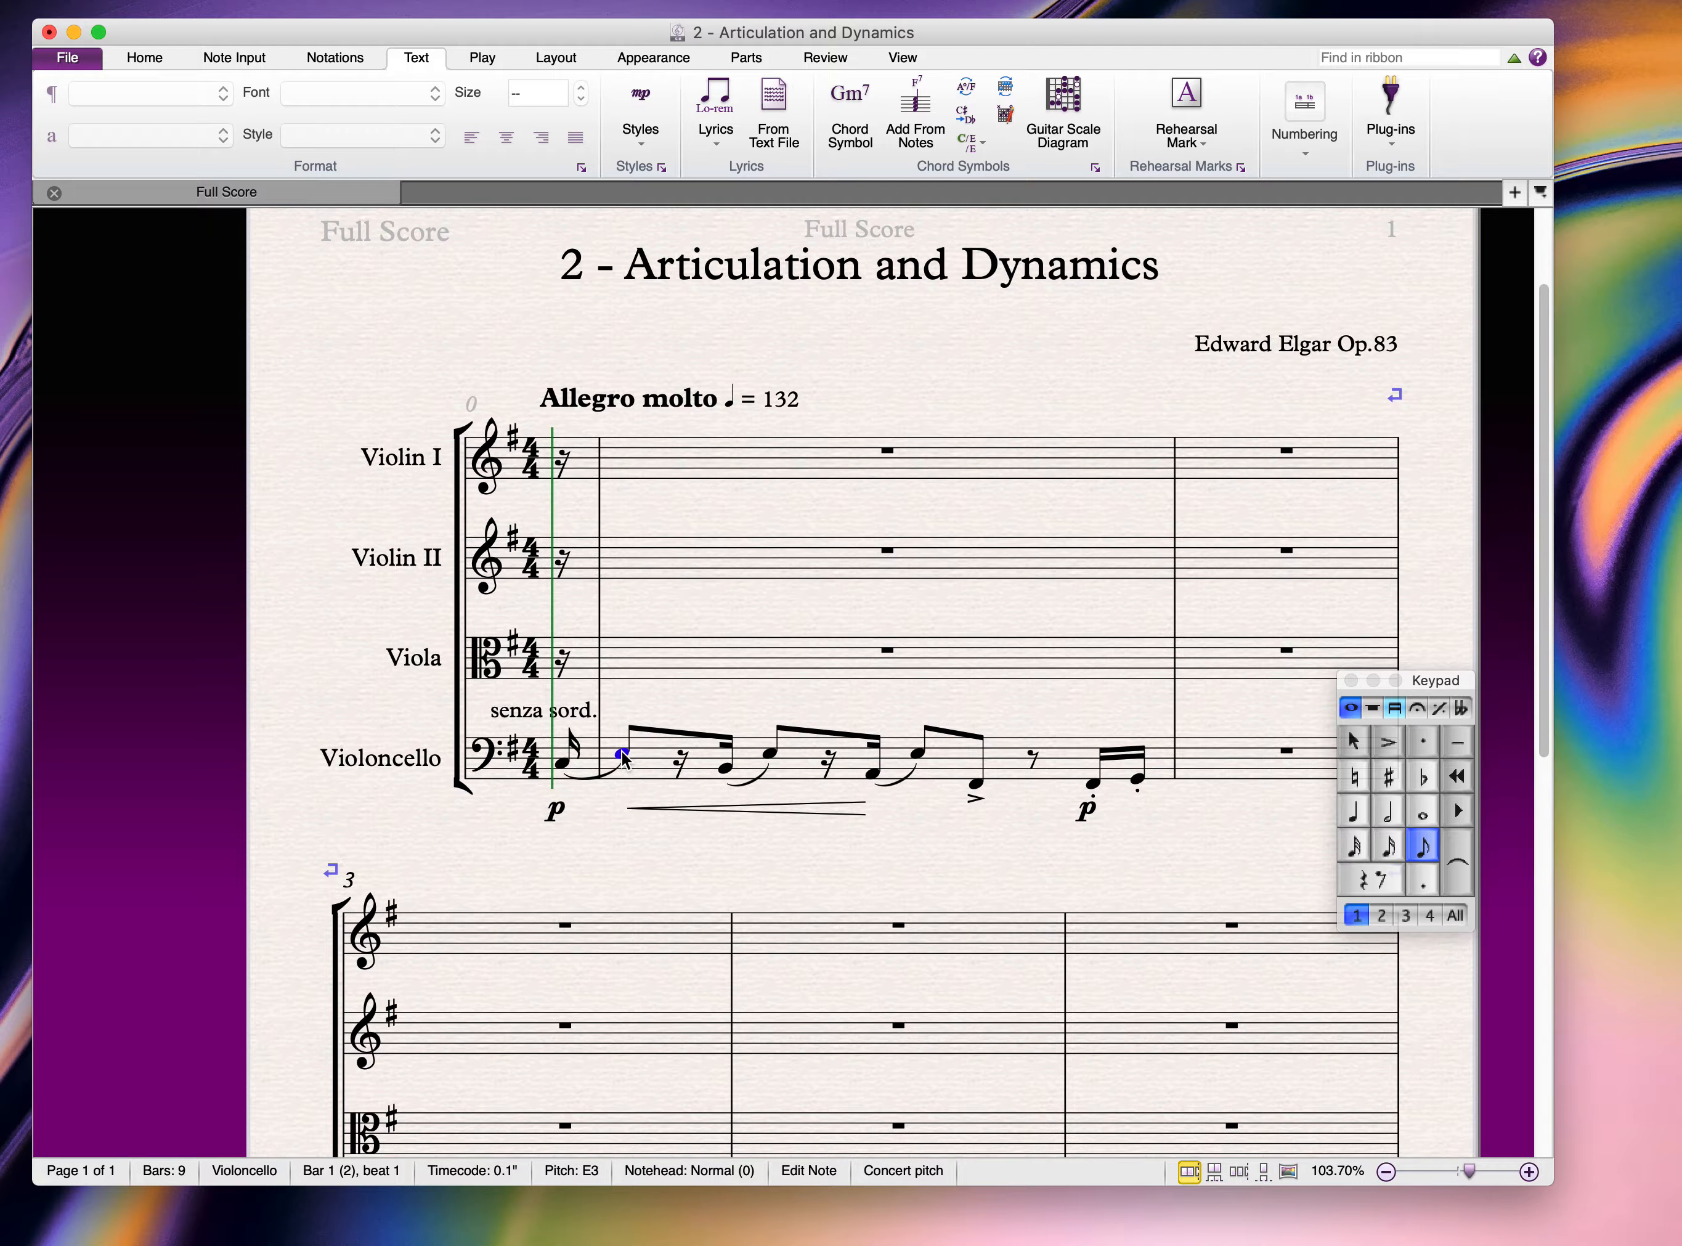
{"action": "key", "text": "super+t"}
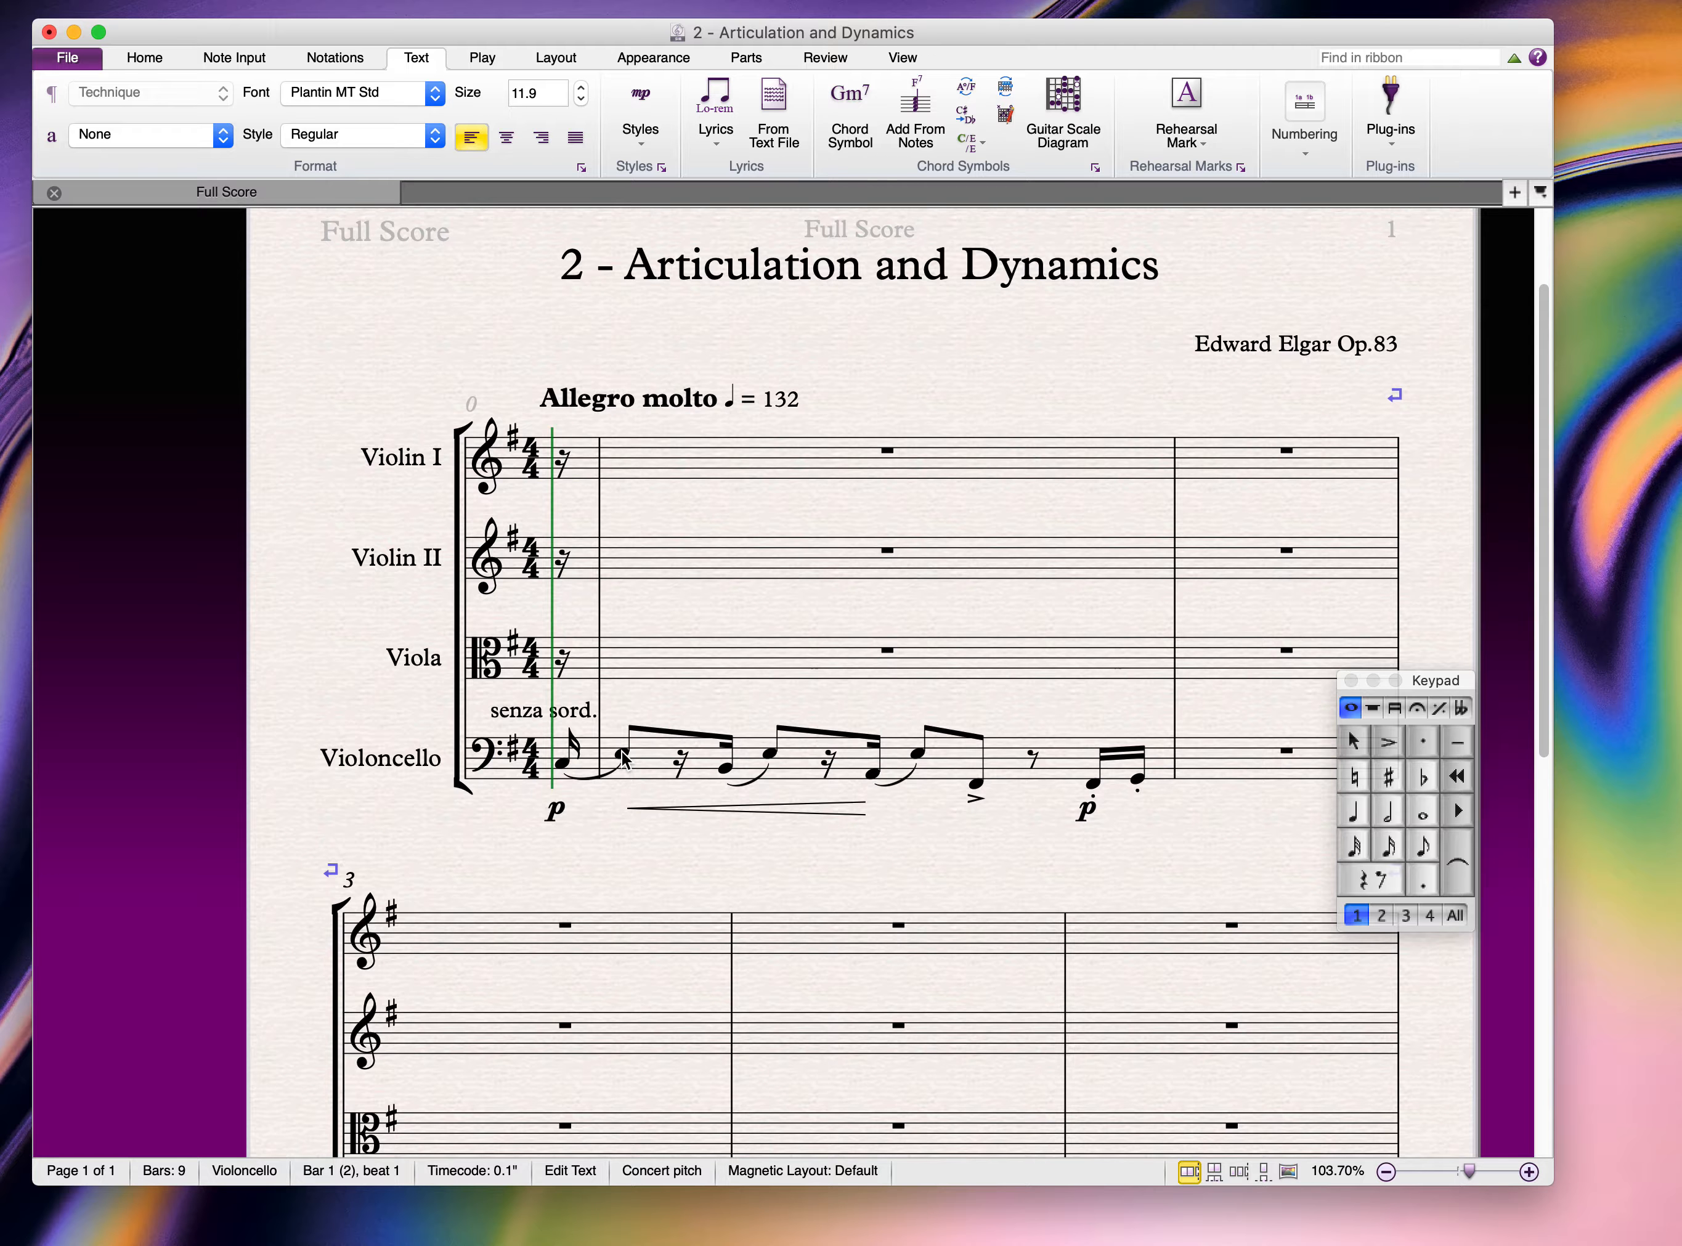
{"action": "type", "text": "risoluto"}
{"action": "left_click", "coordinate": [720, 612]}
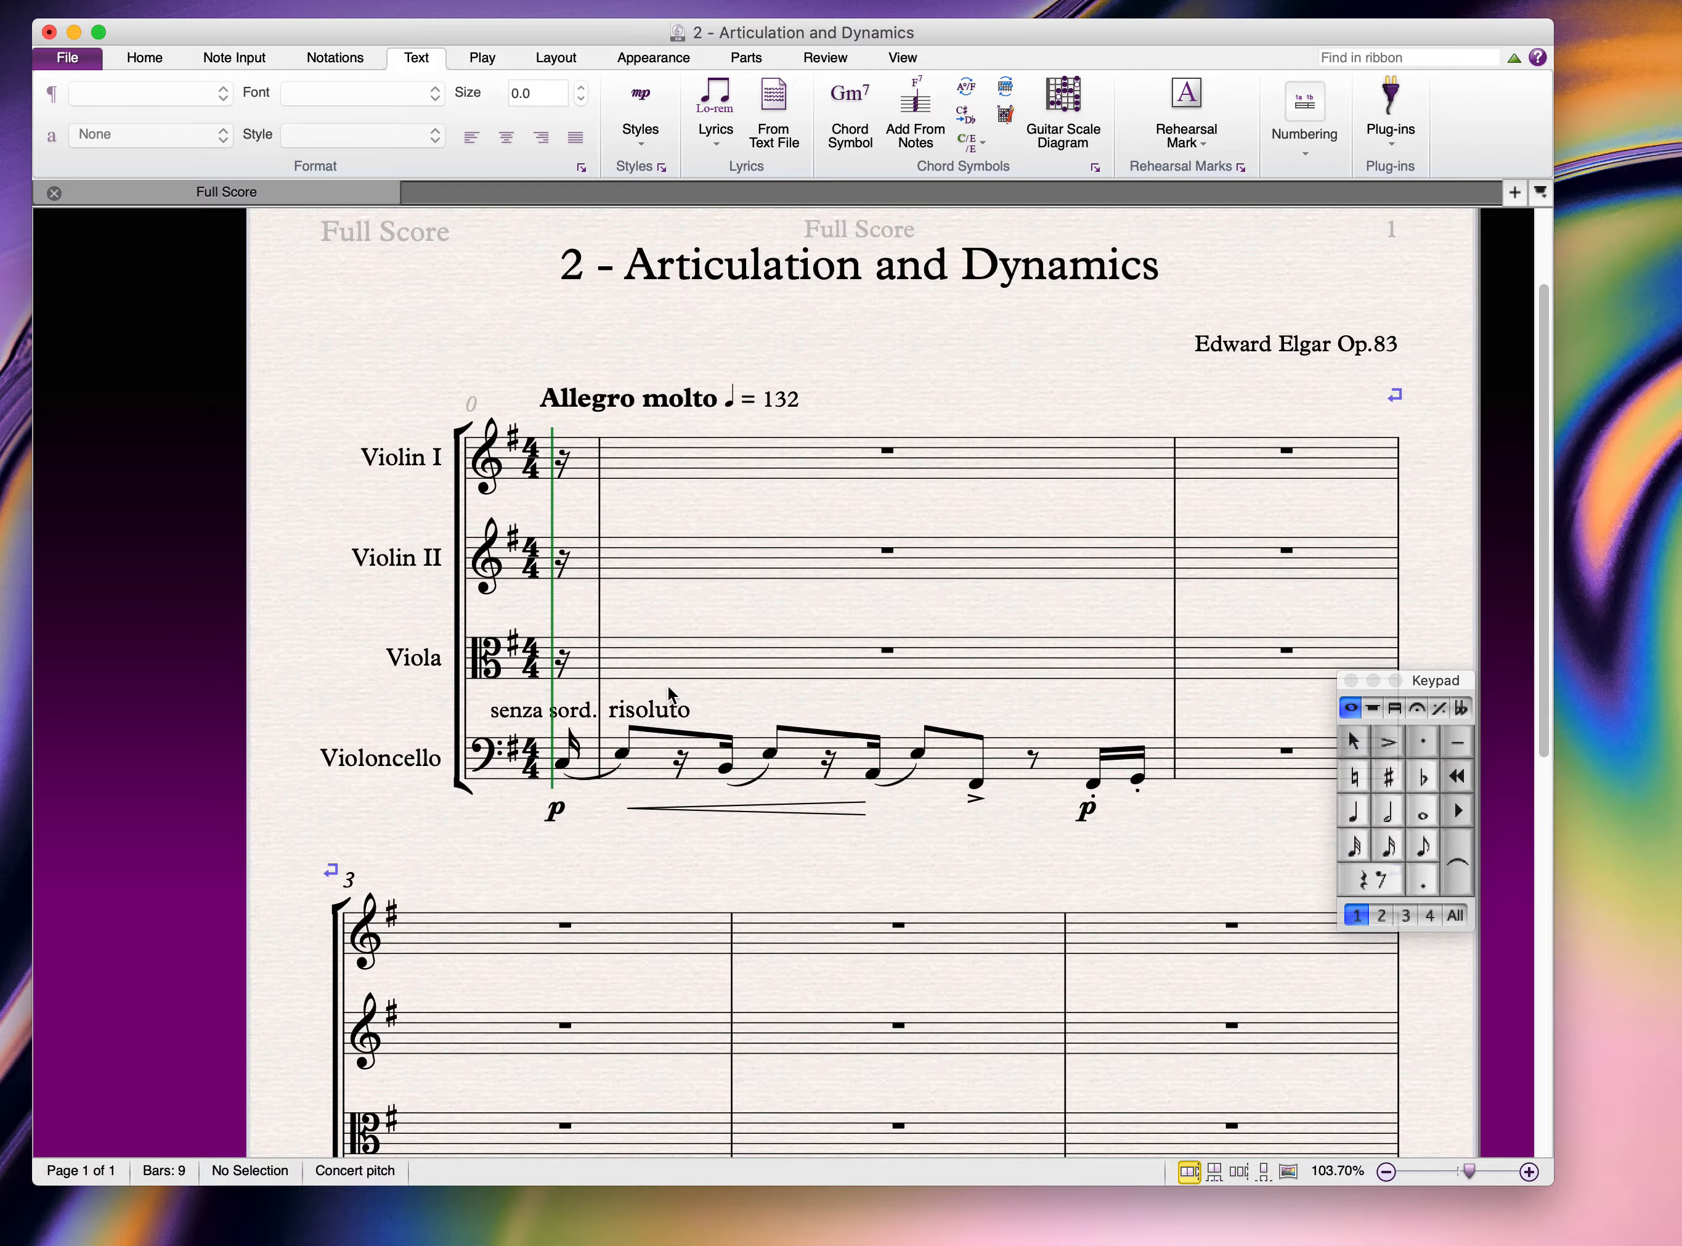
Step: Format the 'risoluto' text as italic at size 10.9
{"action": "left_click", "coordinate": [650, 715]}
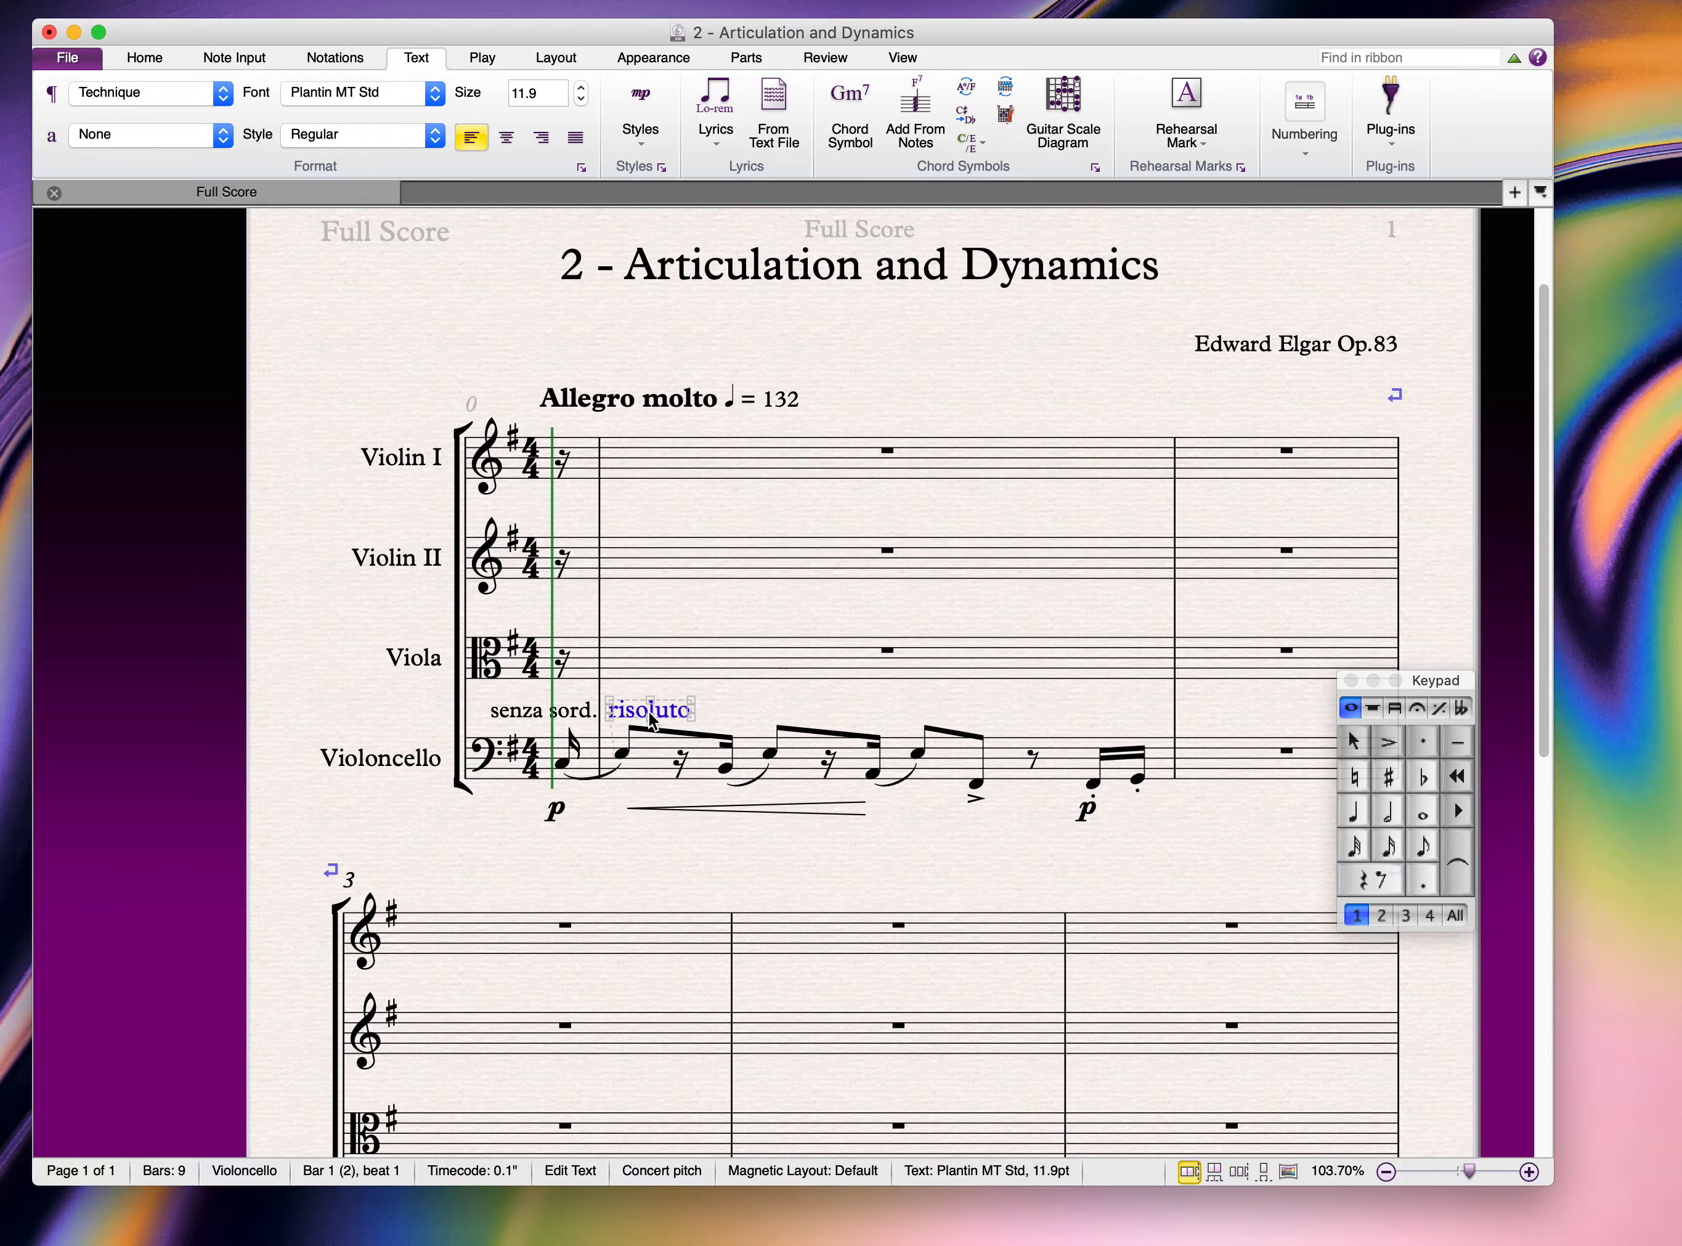
{"action": "double_click", "coordinate": [650, 711]}
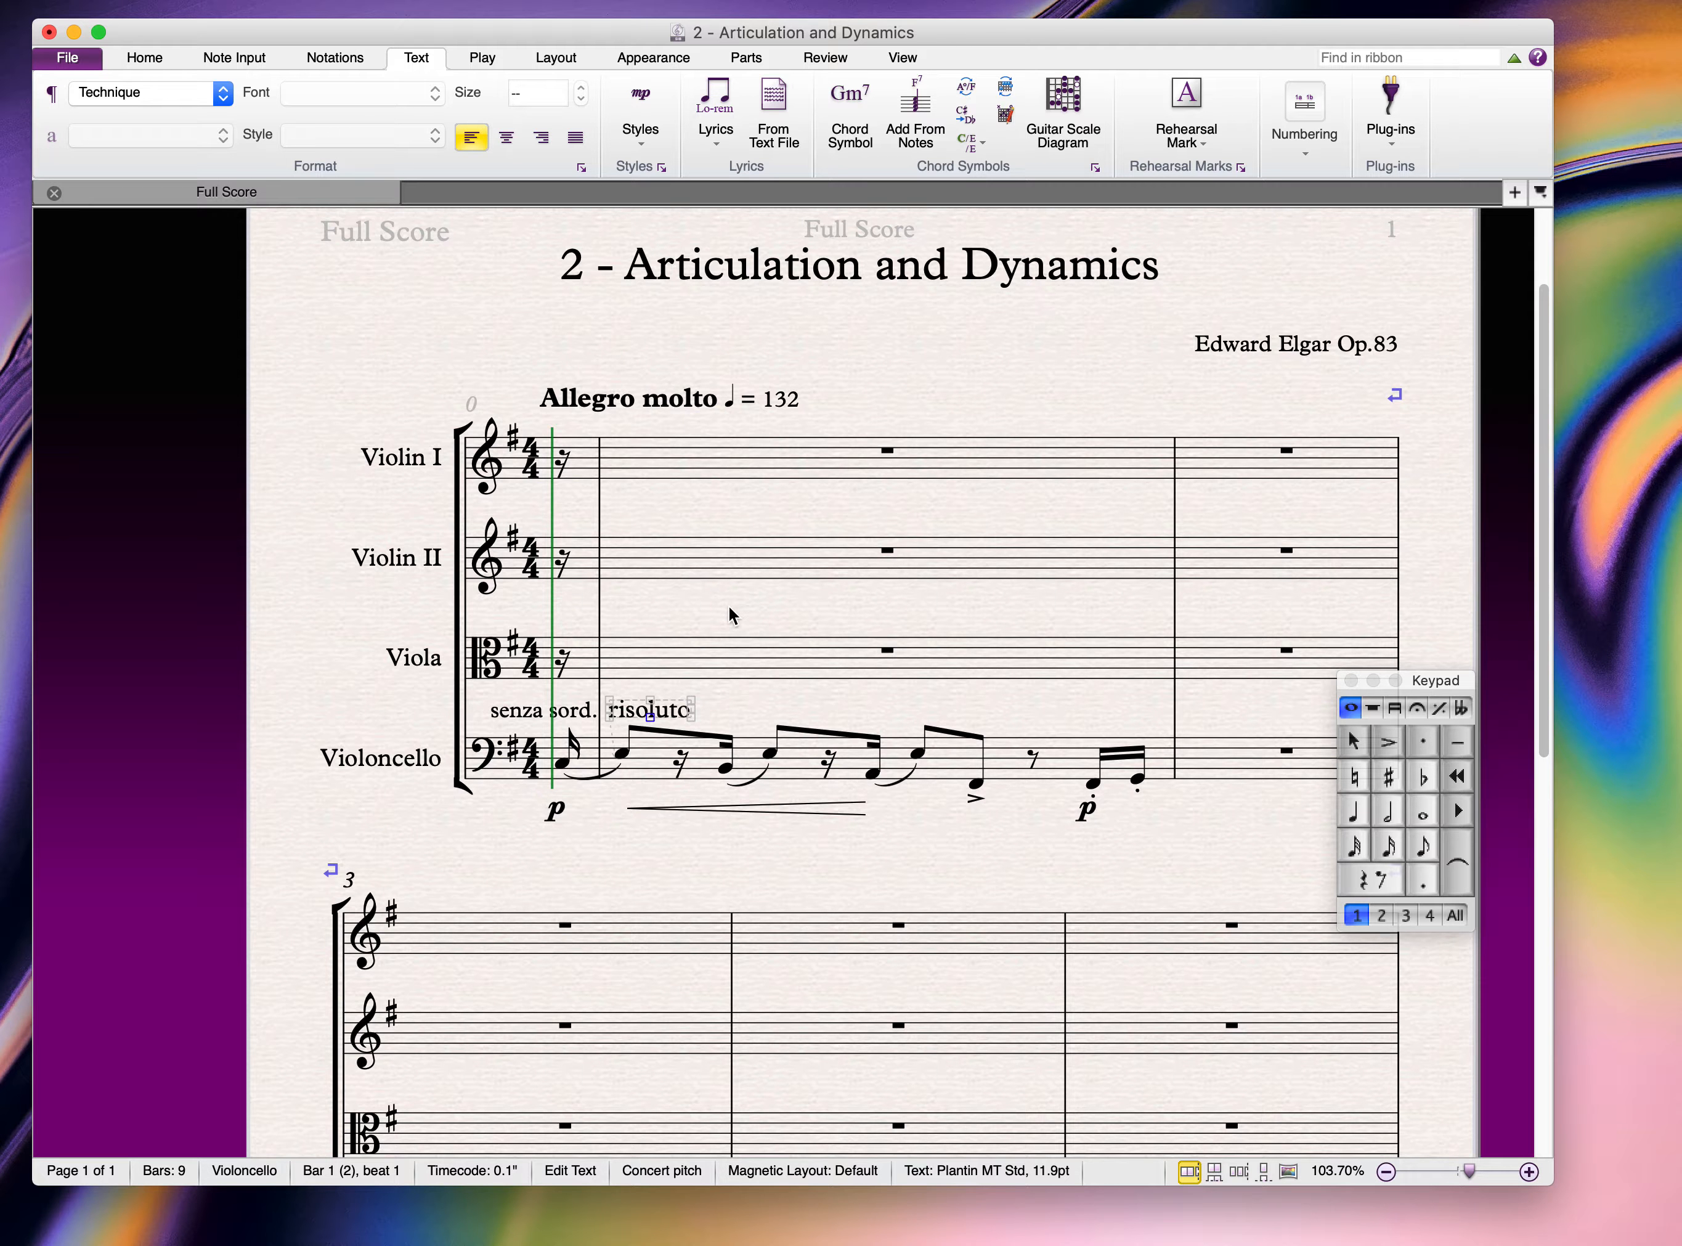
{"action": "left_click", "coordinate": [728, 612]}
{"action": "double_click", "coordinate": [634, 708]}
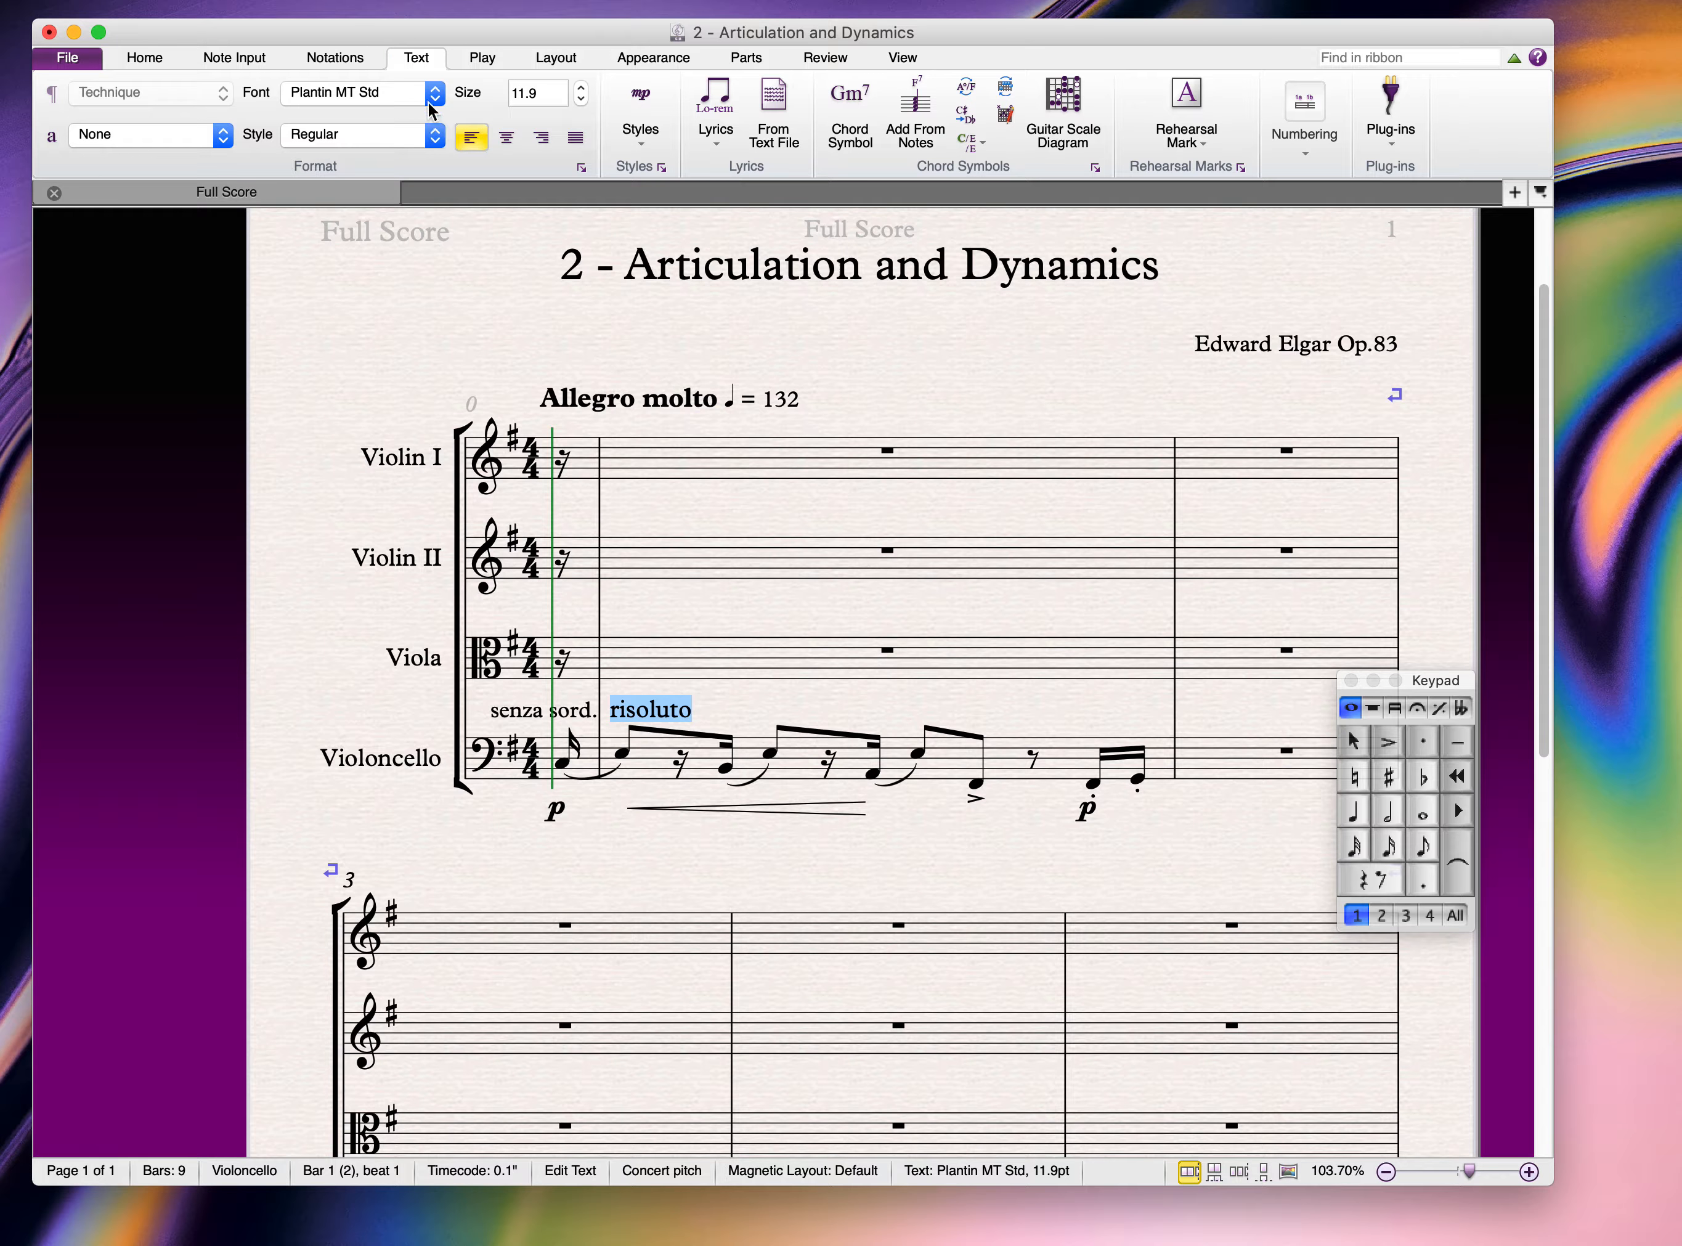
{"action": "left_click", "coordinate": [435, 136]}
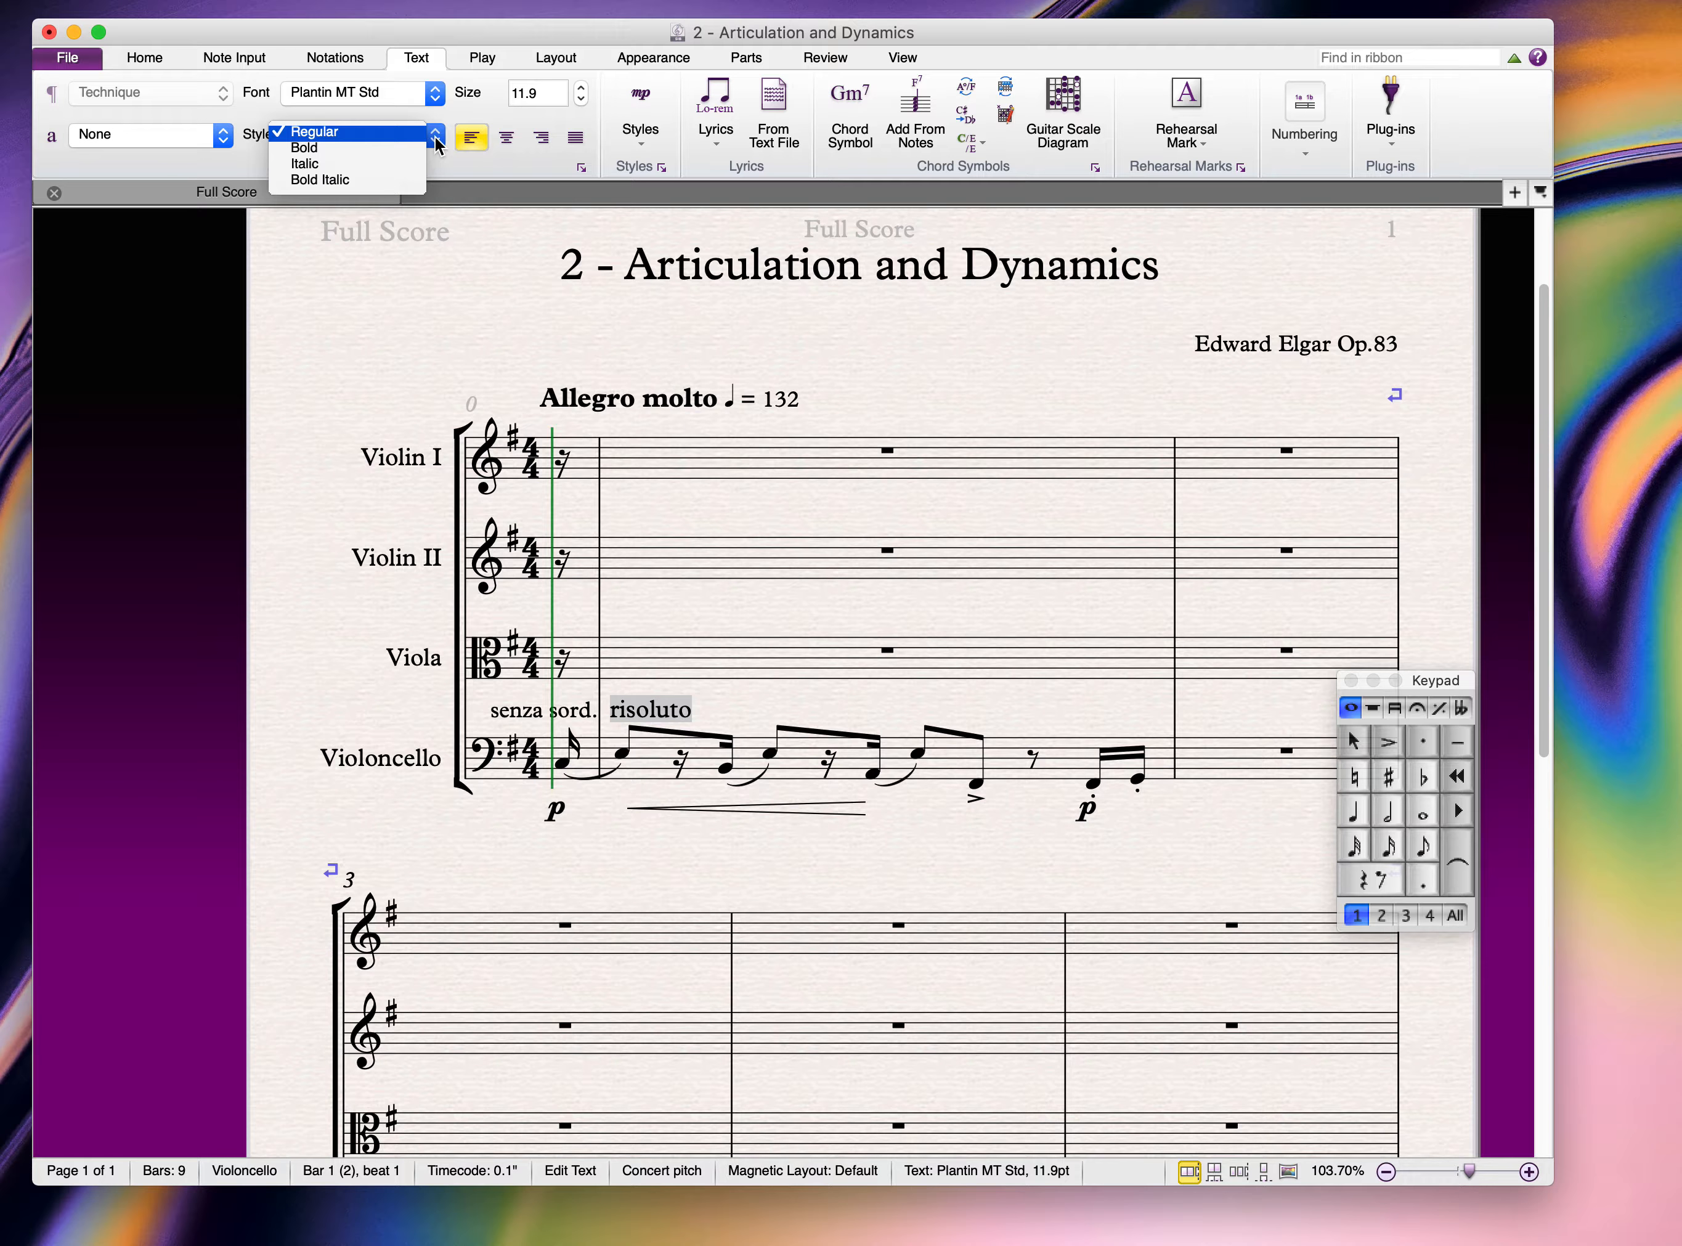
{"action": "left_click", "coordinate": [393, 163]}
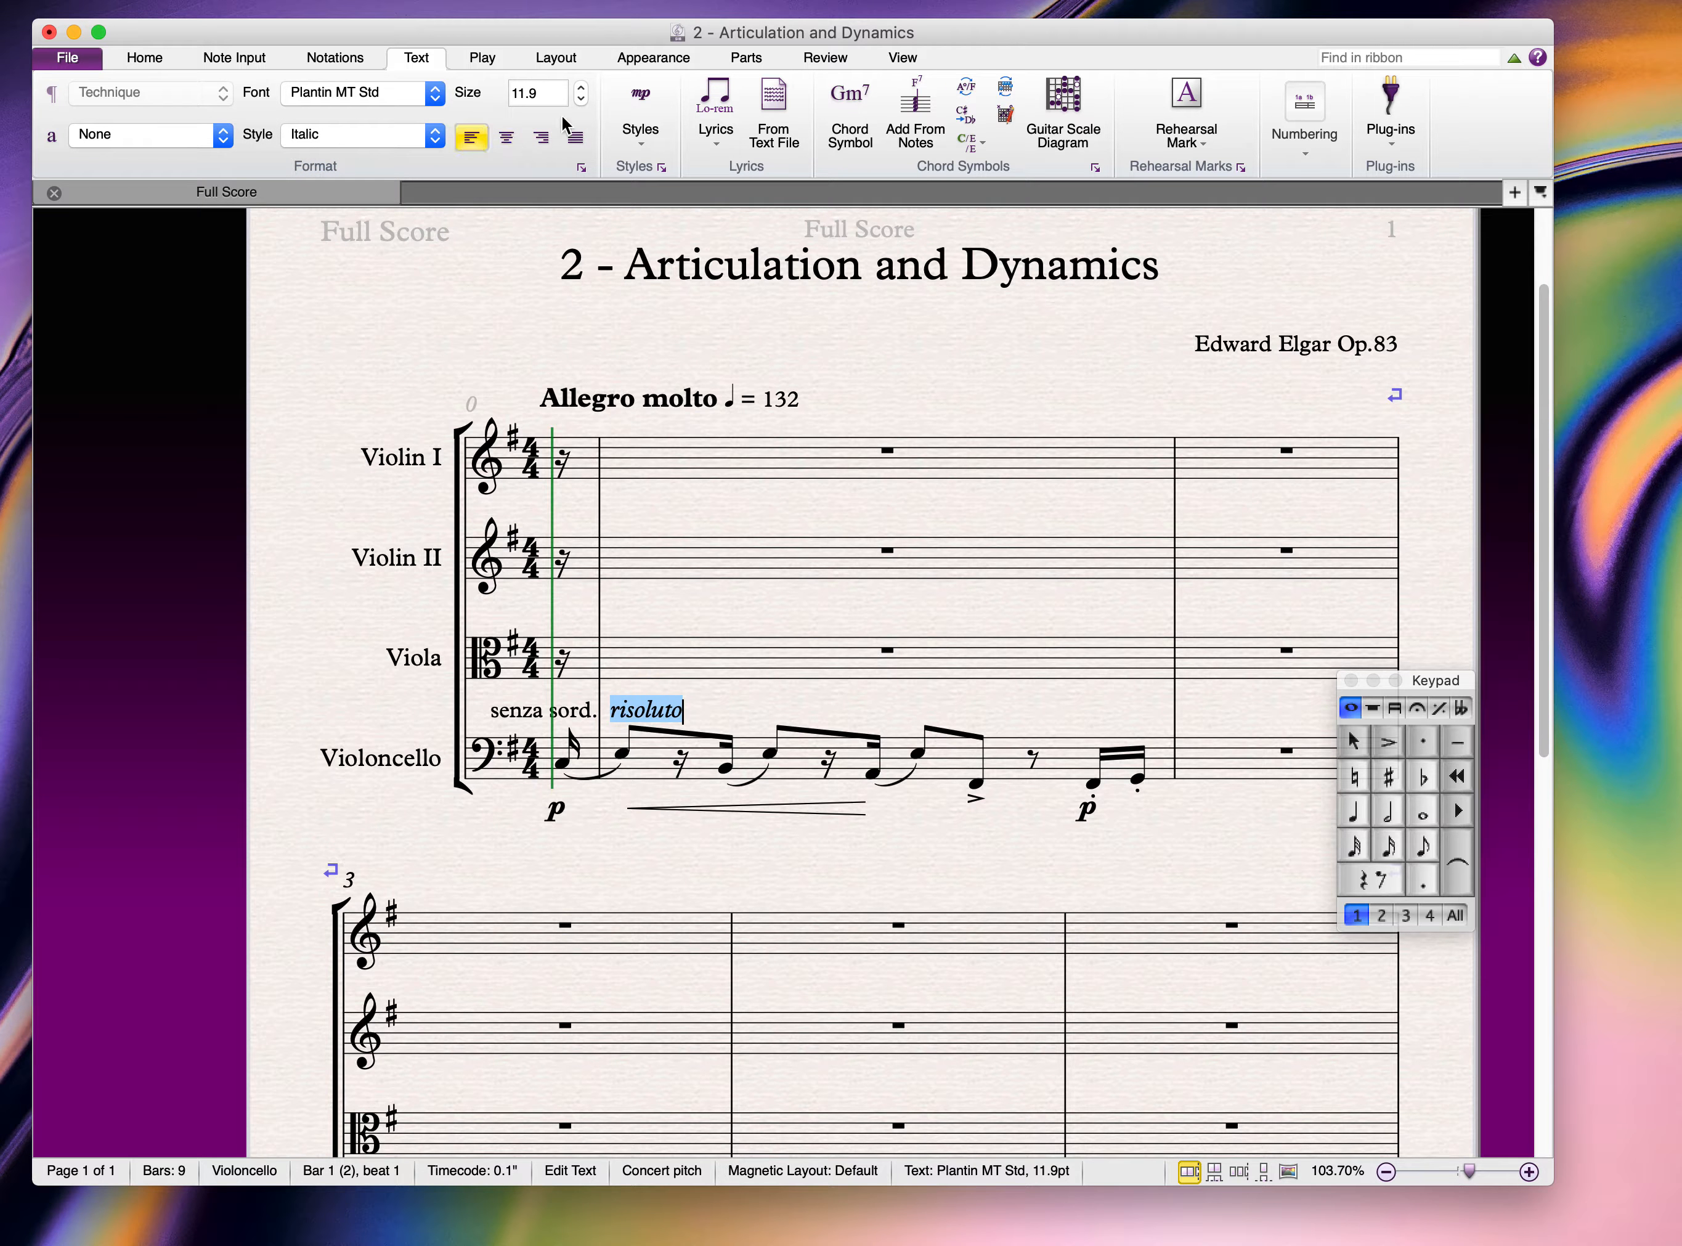
{"action": "left_click", "coordinate": [581, 98]}
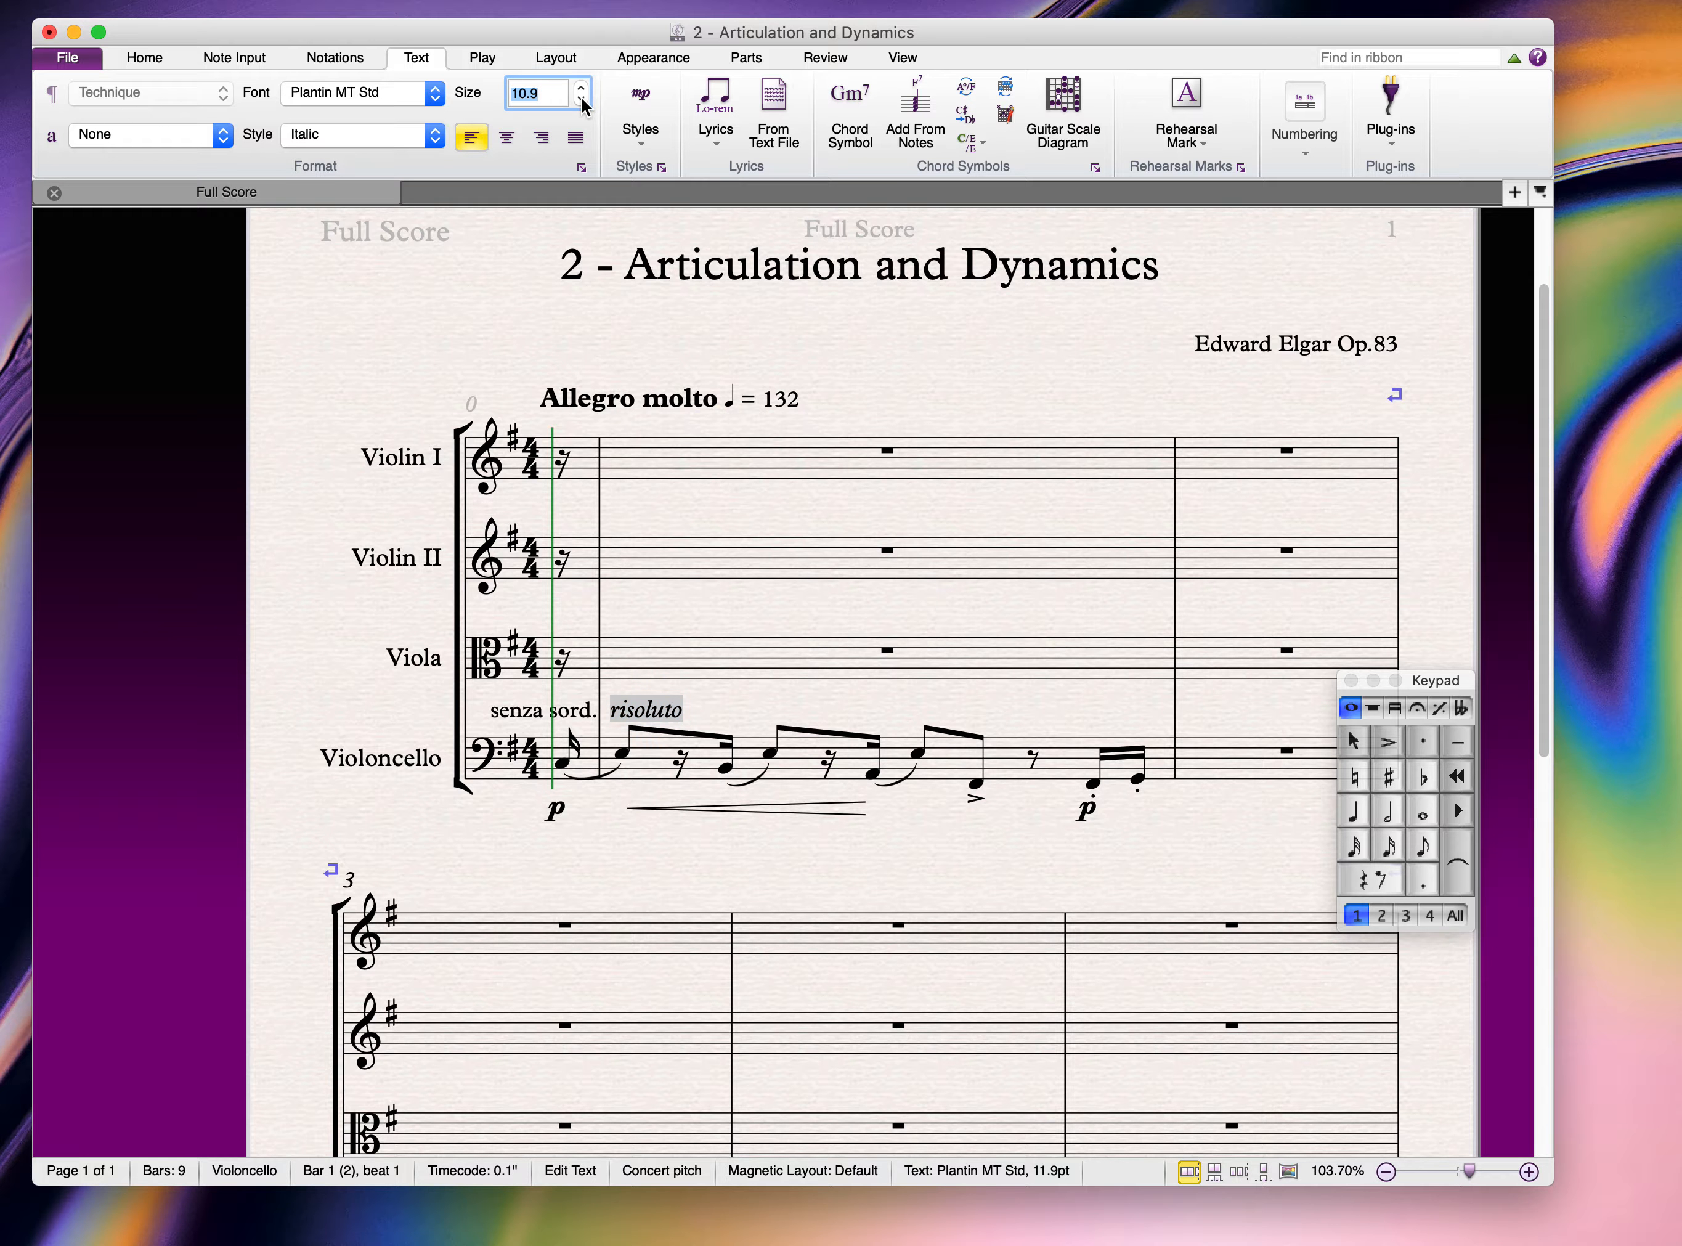
{"action": "left_click", "coordinate": [710, 620]}
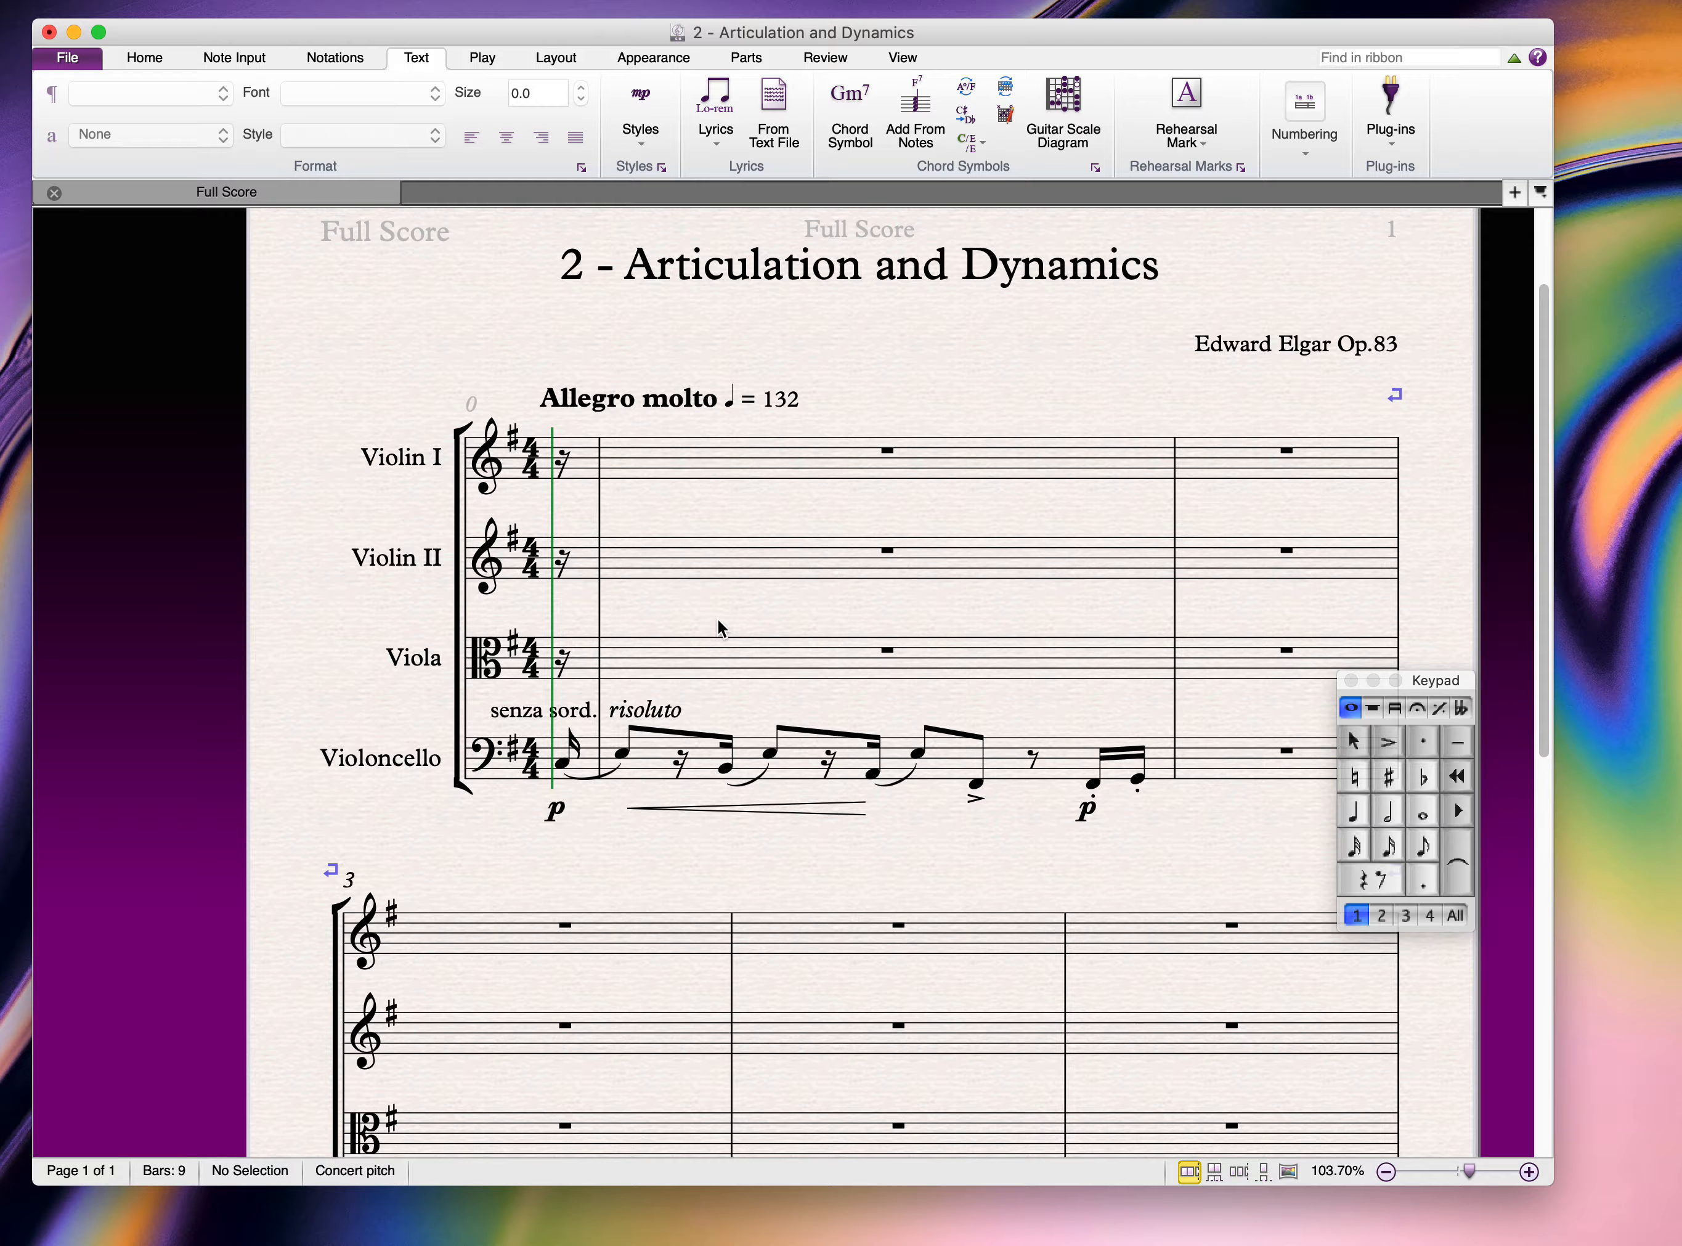
{"action": "scroll", "coordinate": [717, 617], "scroll_direction": "right", "scroll_amount": 3}
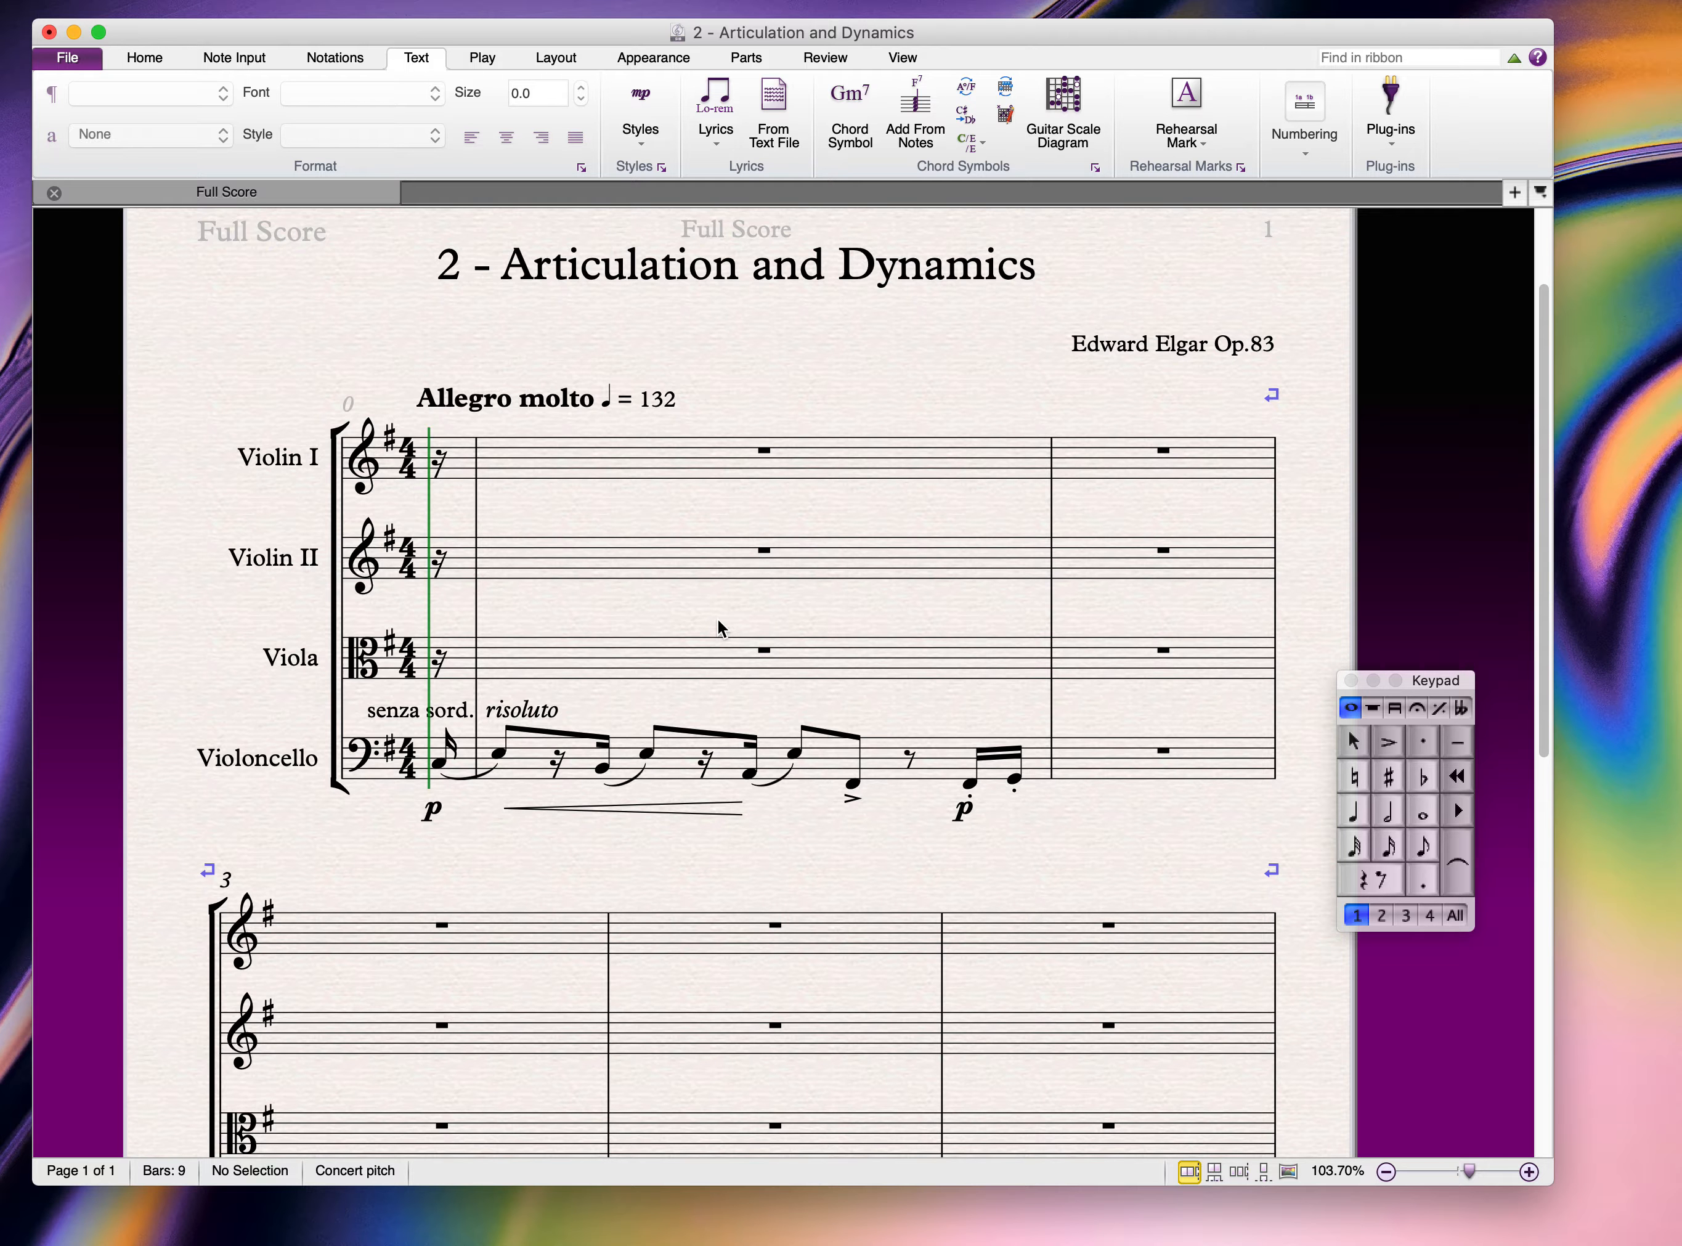
{"action": "scroll", "coordinate": [718, 617], "scroll_direction": "down", "scroll_amount": 2}
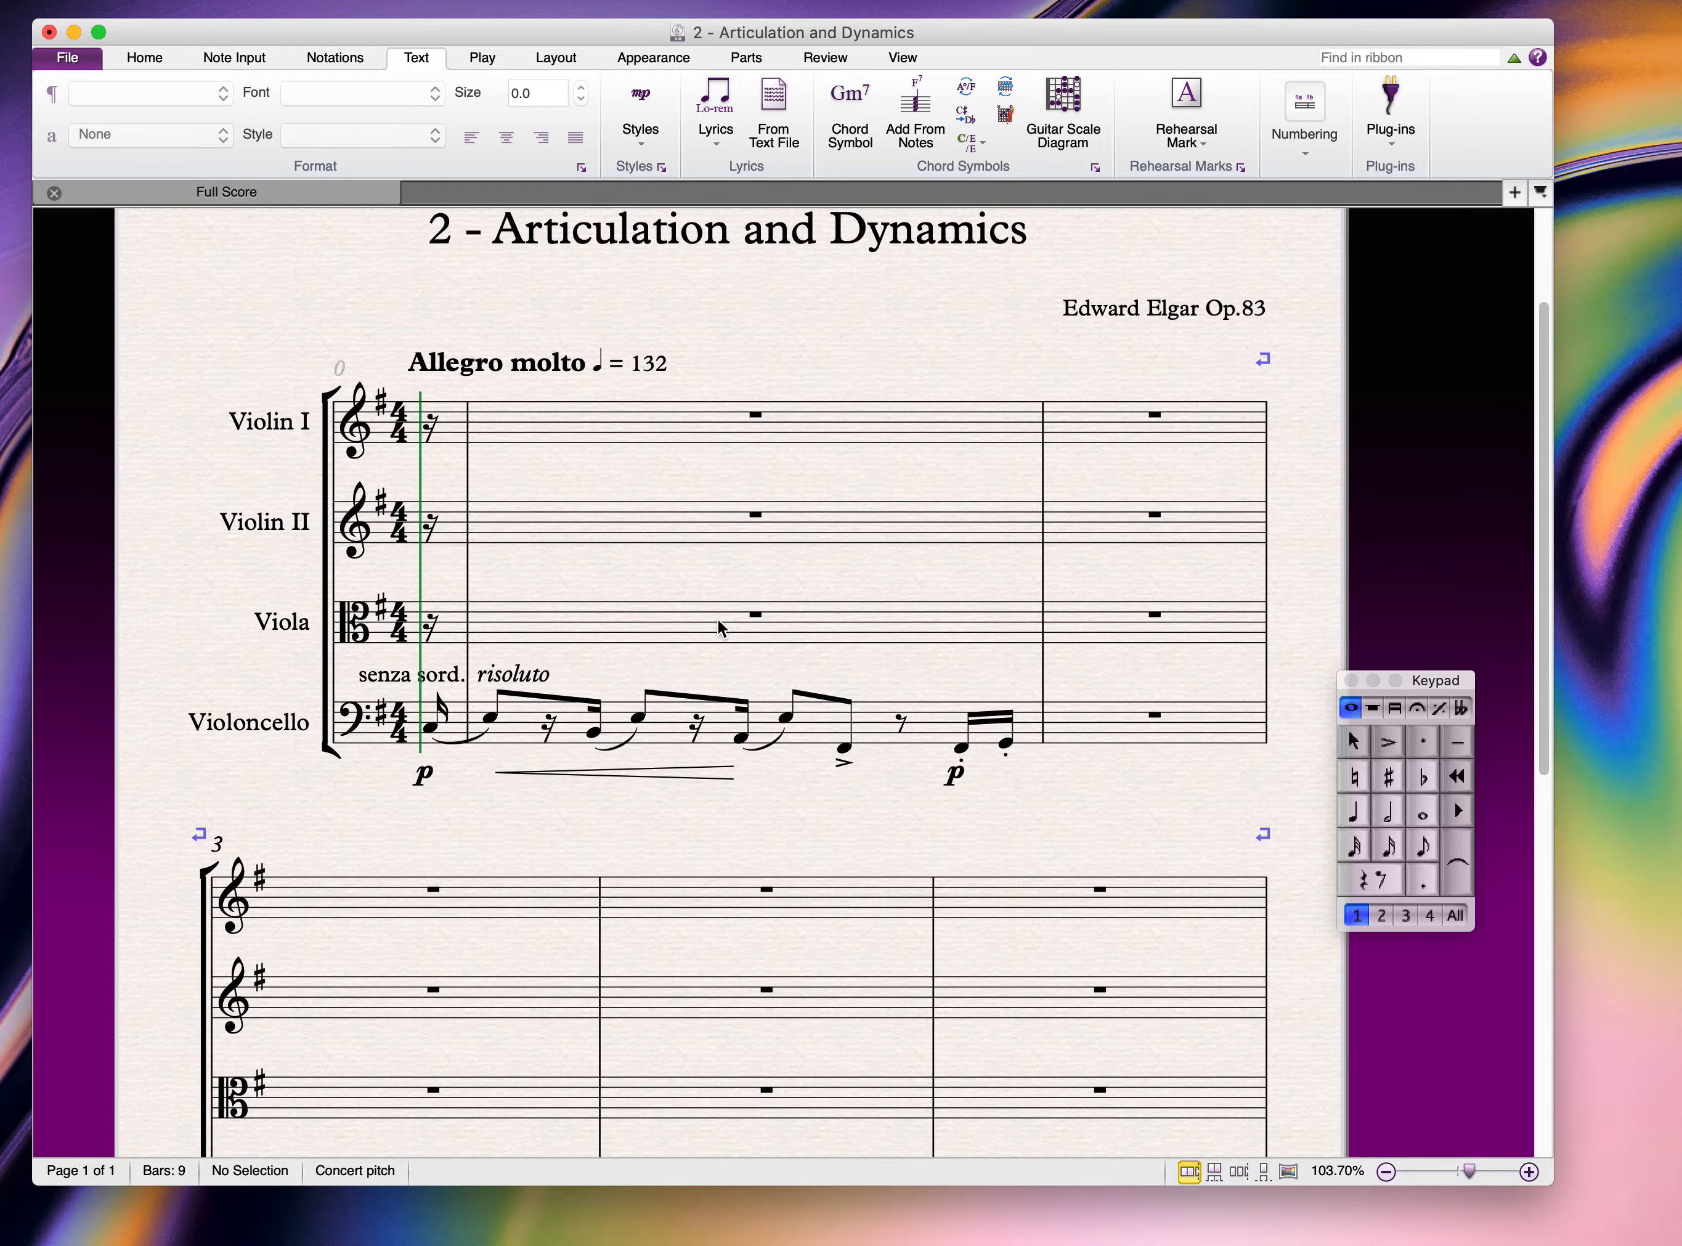
{"action": "scroll", "coordinate": [718, 617], "scroll_direction": "up", "scroll_amount": 4}
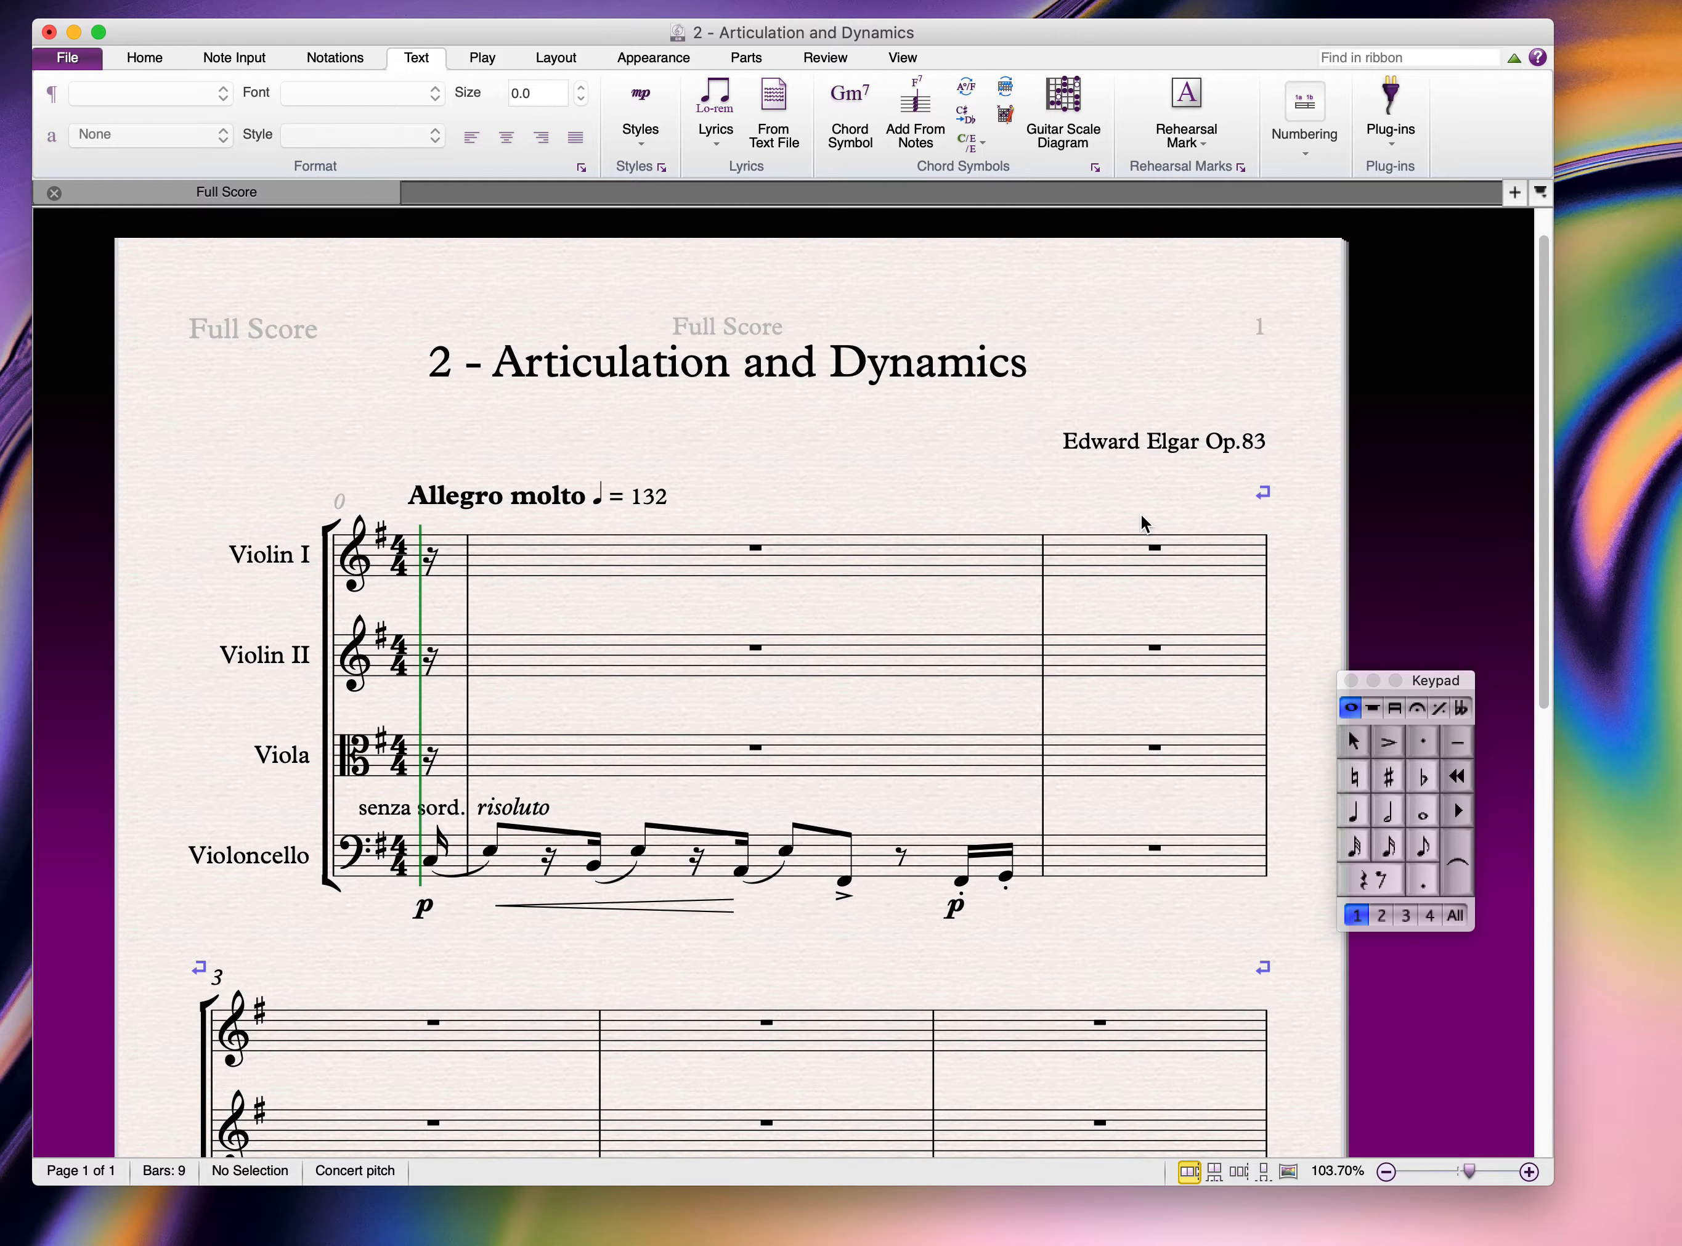
Step: Enter a quaver rest, then a semiquaver B4, at the start of Violin I bar 2
{"action": "left_click", "coordinate": [1423, 846]}
{"action": "left_click", "coordinate": [1377, 881]}
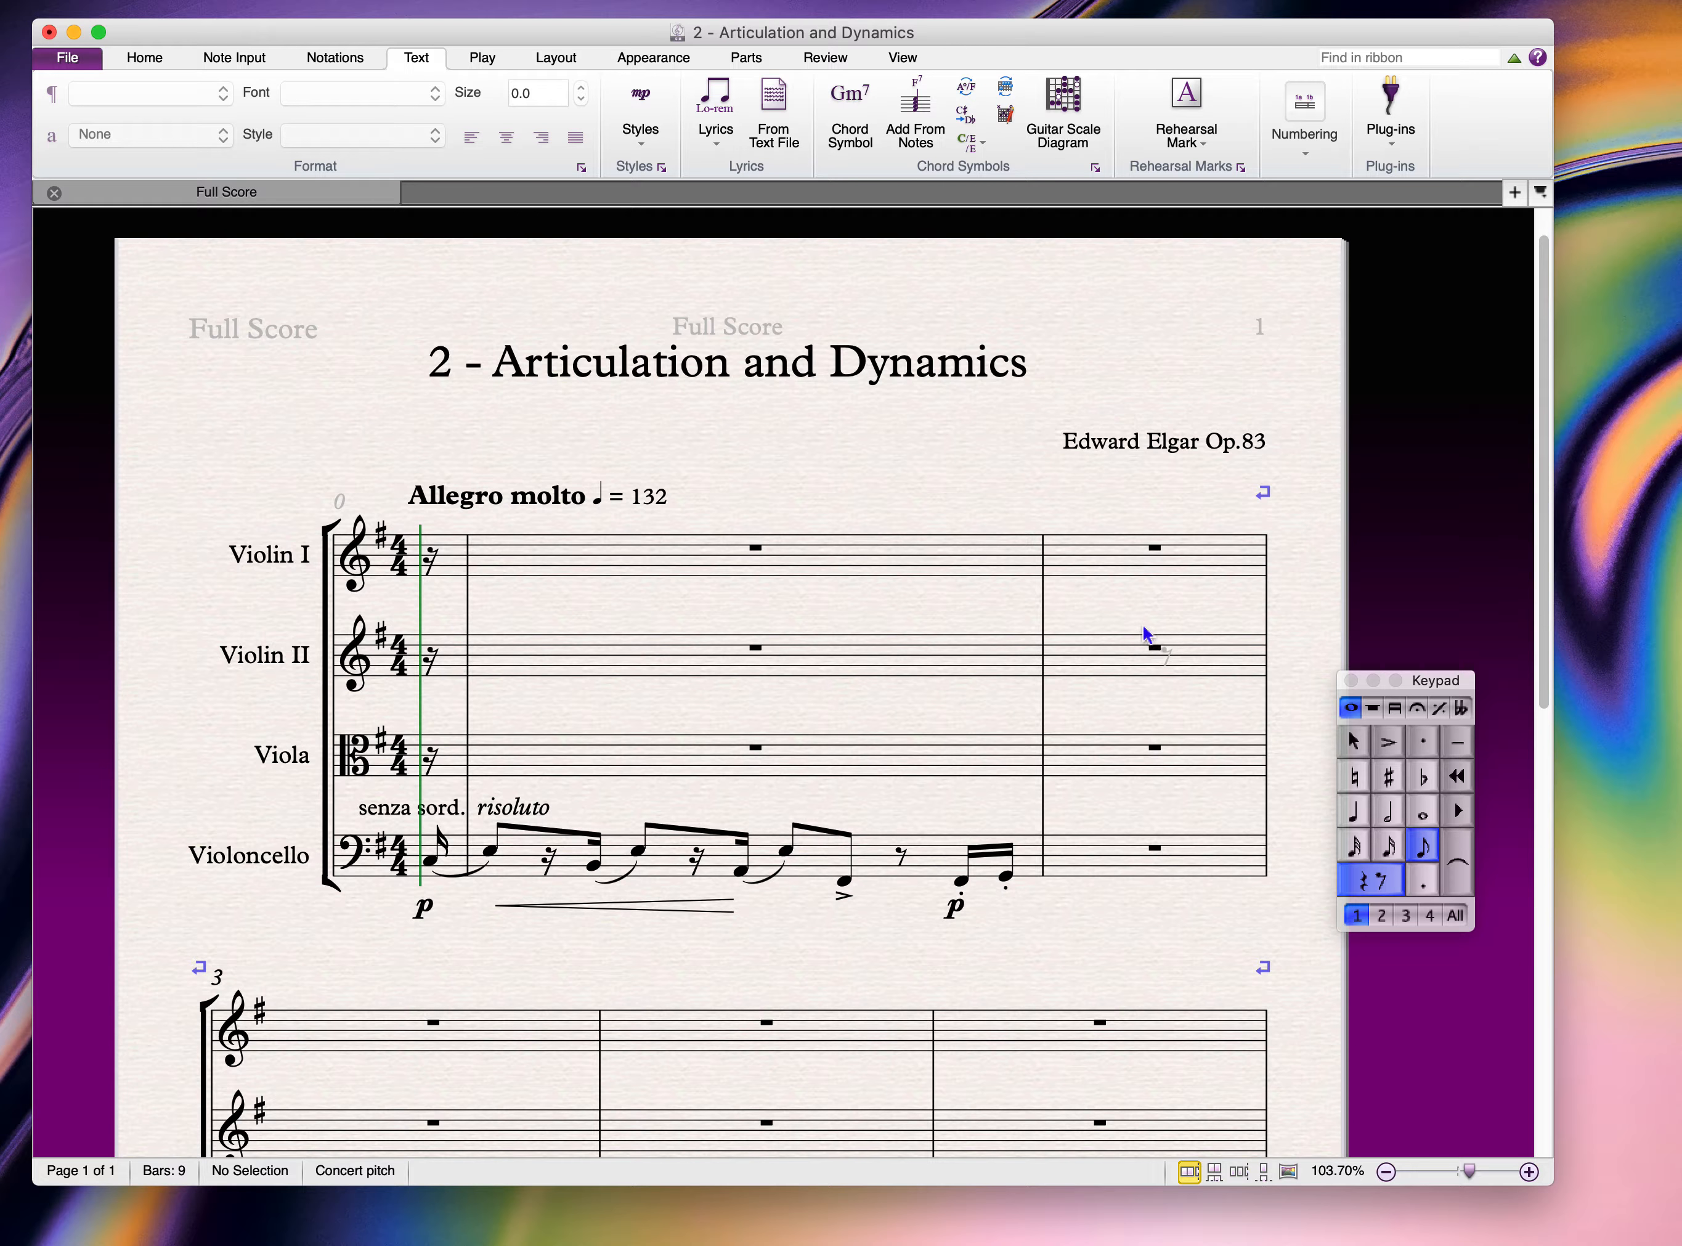
{"action": "left_click", "coordinate": [1070, 549]}
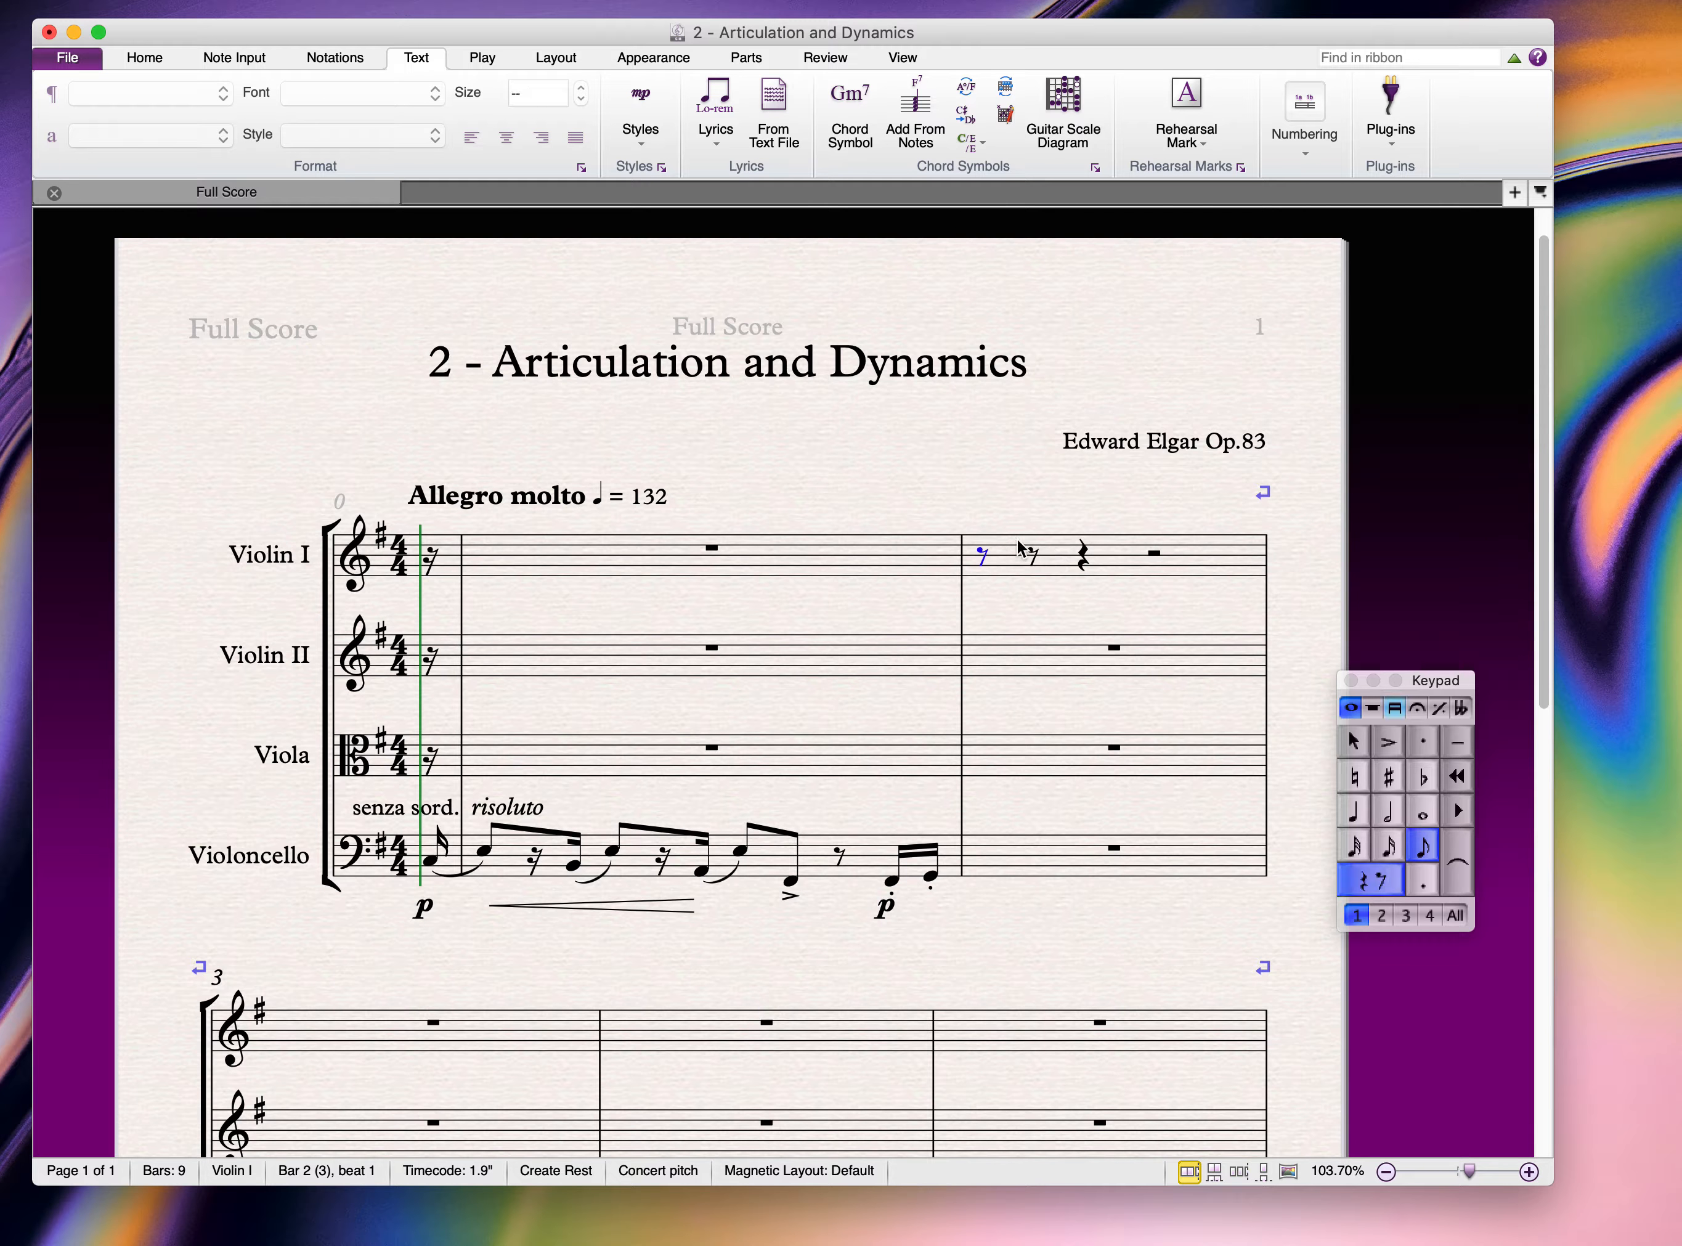
{"action": "key", "text": "Escape"}
{"action": "key", "text": "Escape"}
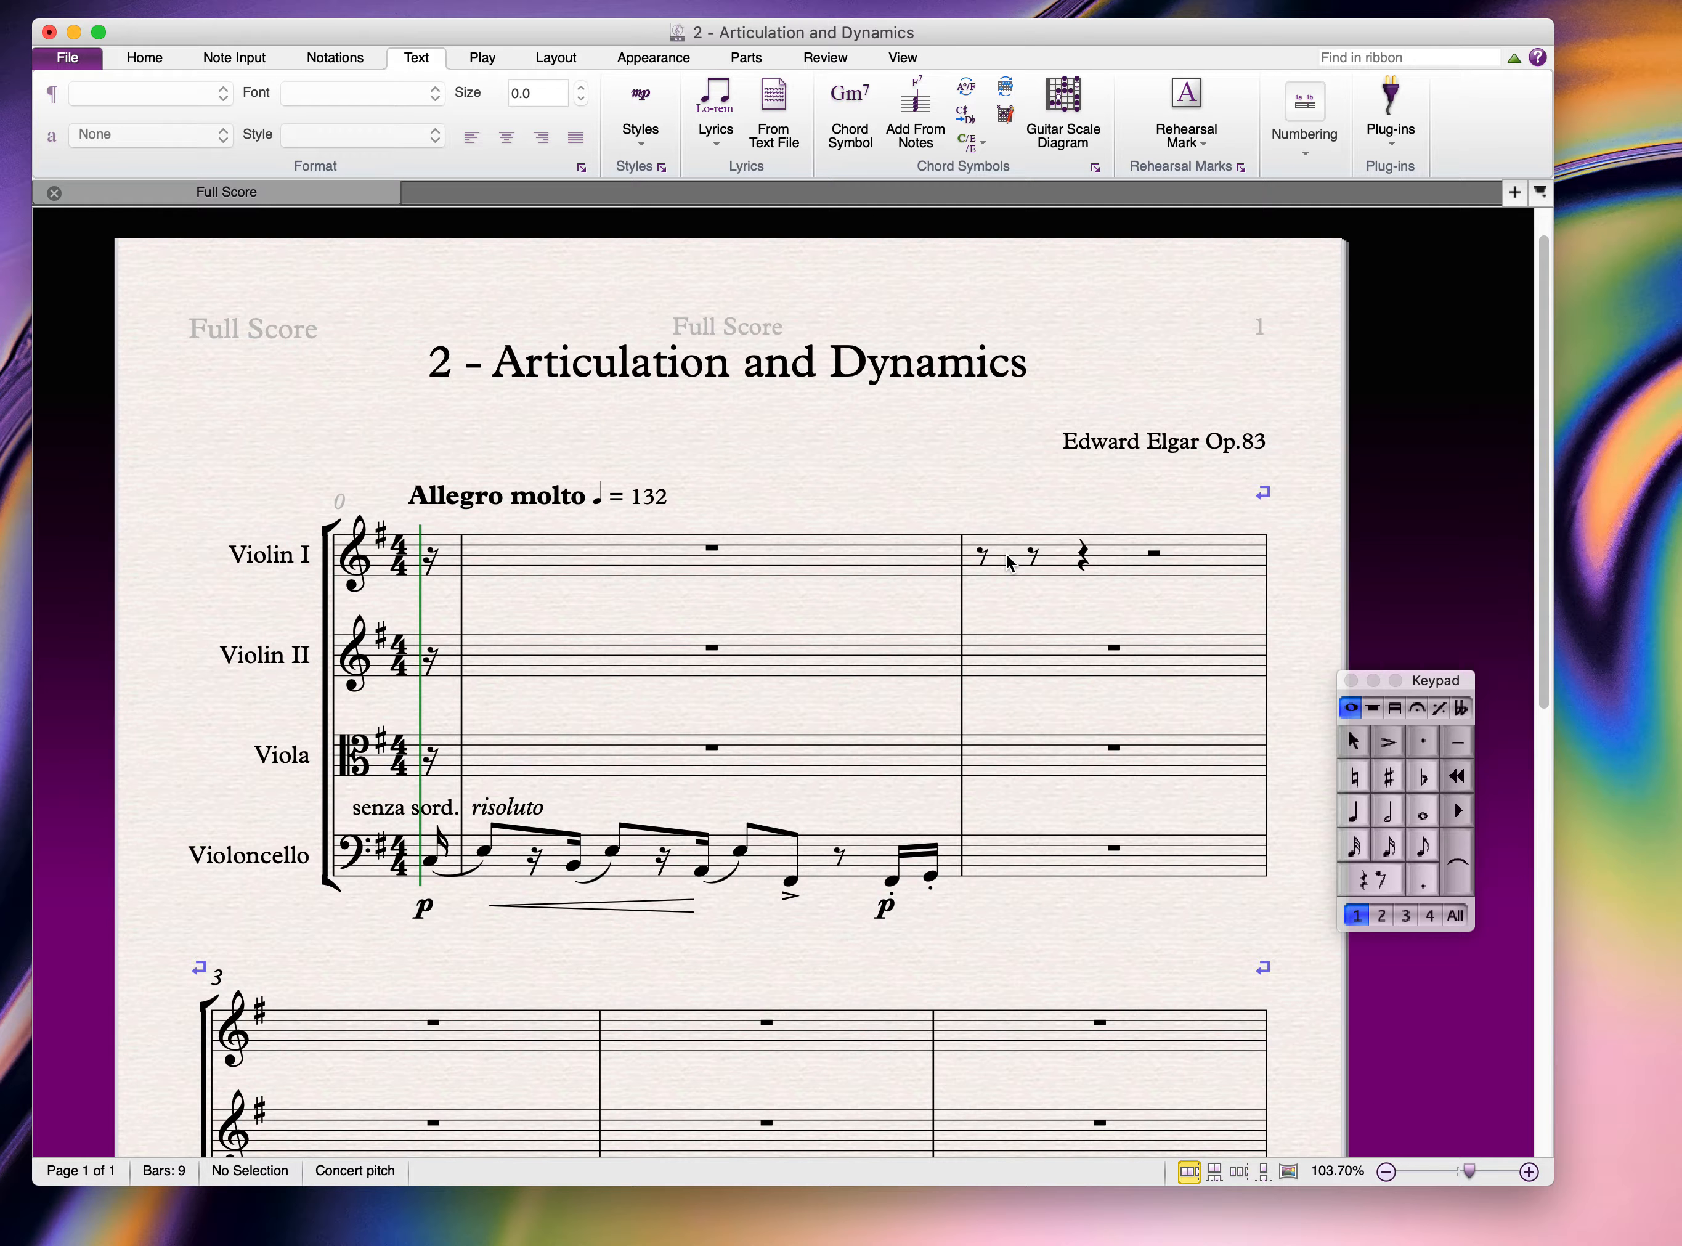
{"action": "left_click", "coordinate": [1388, 846]}
{"action": "left_click", "coordinate": [1030, 550]}
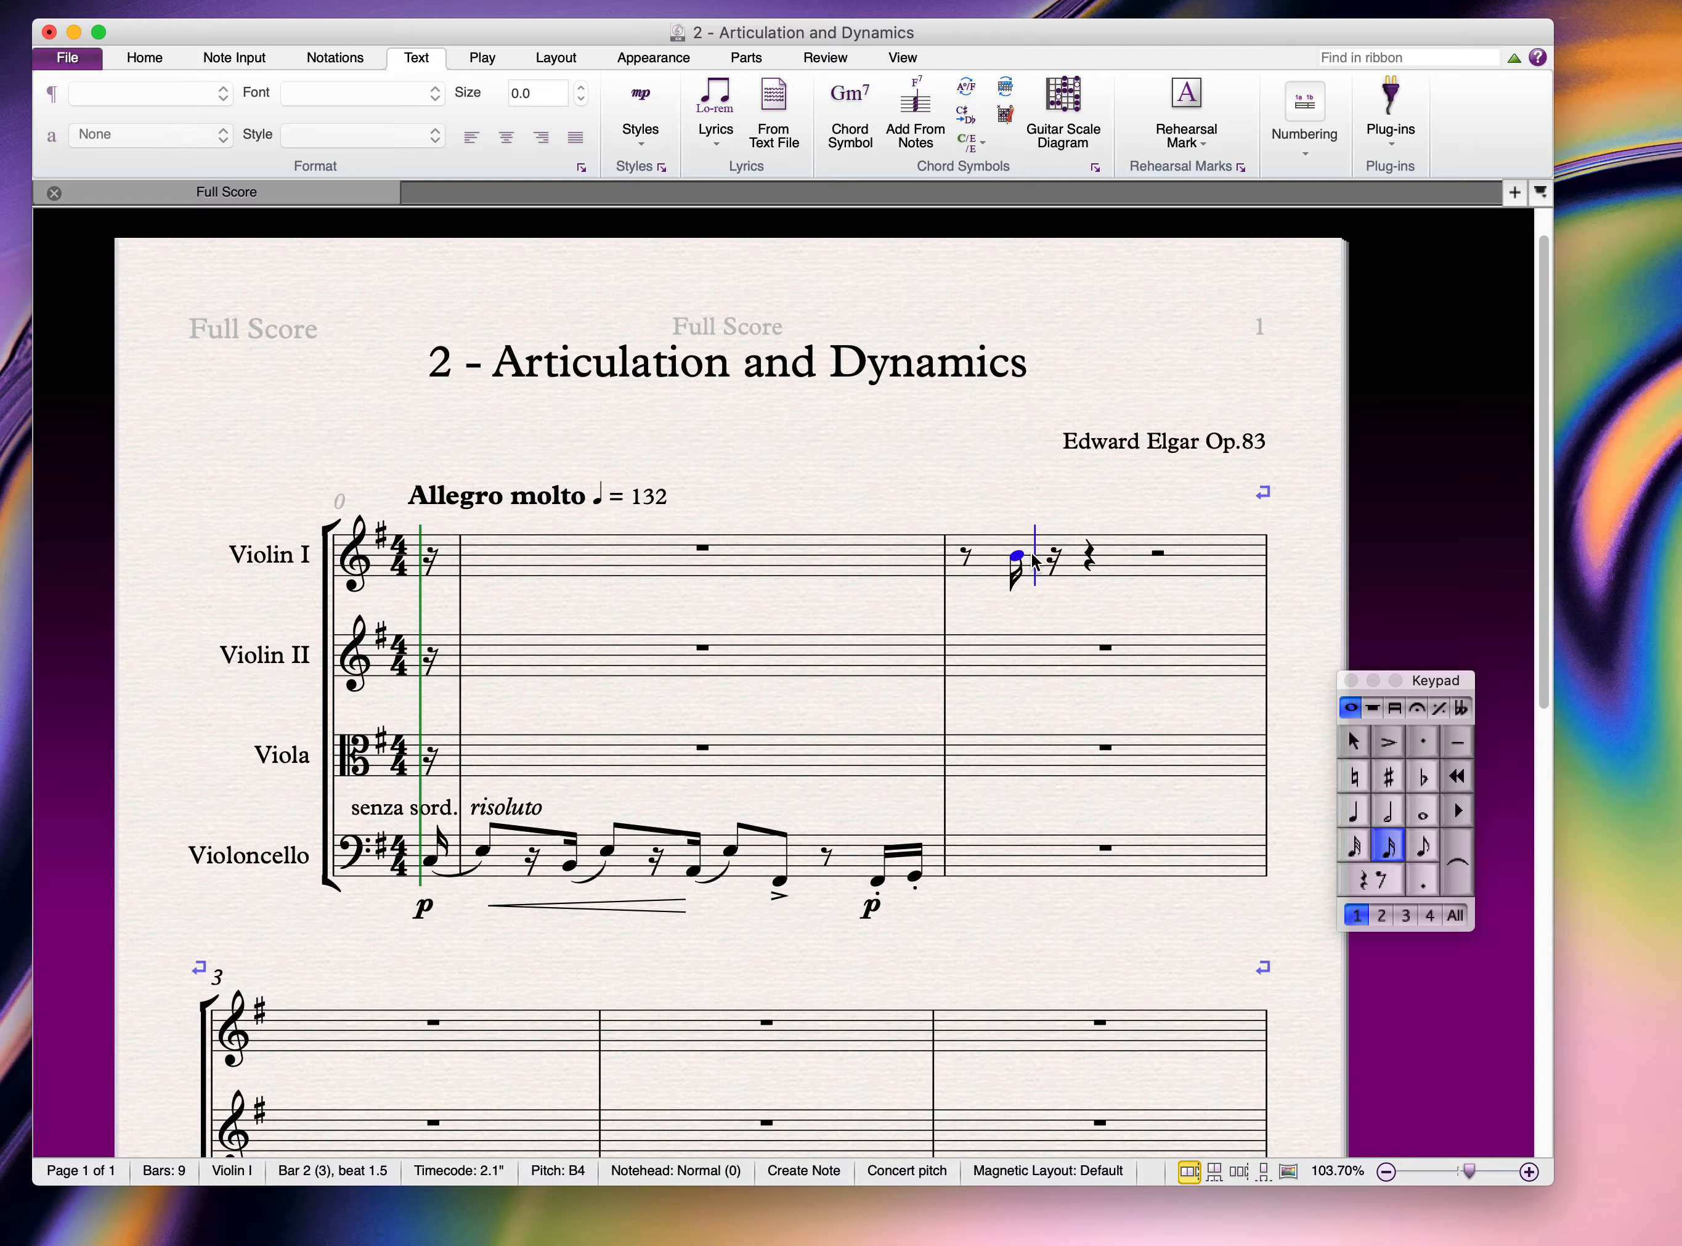
Step: Enter the semiquavers E, E, B, B, E, G, E, E, G, E, B to fill Violin I bar 2
{"action": "key", "text": "e"}
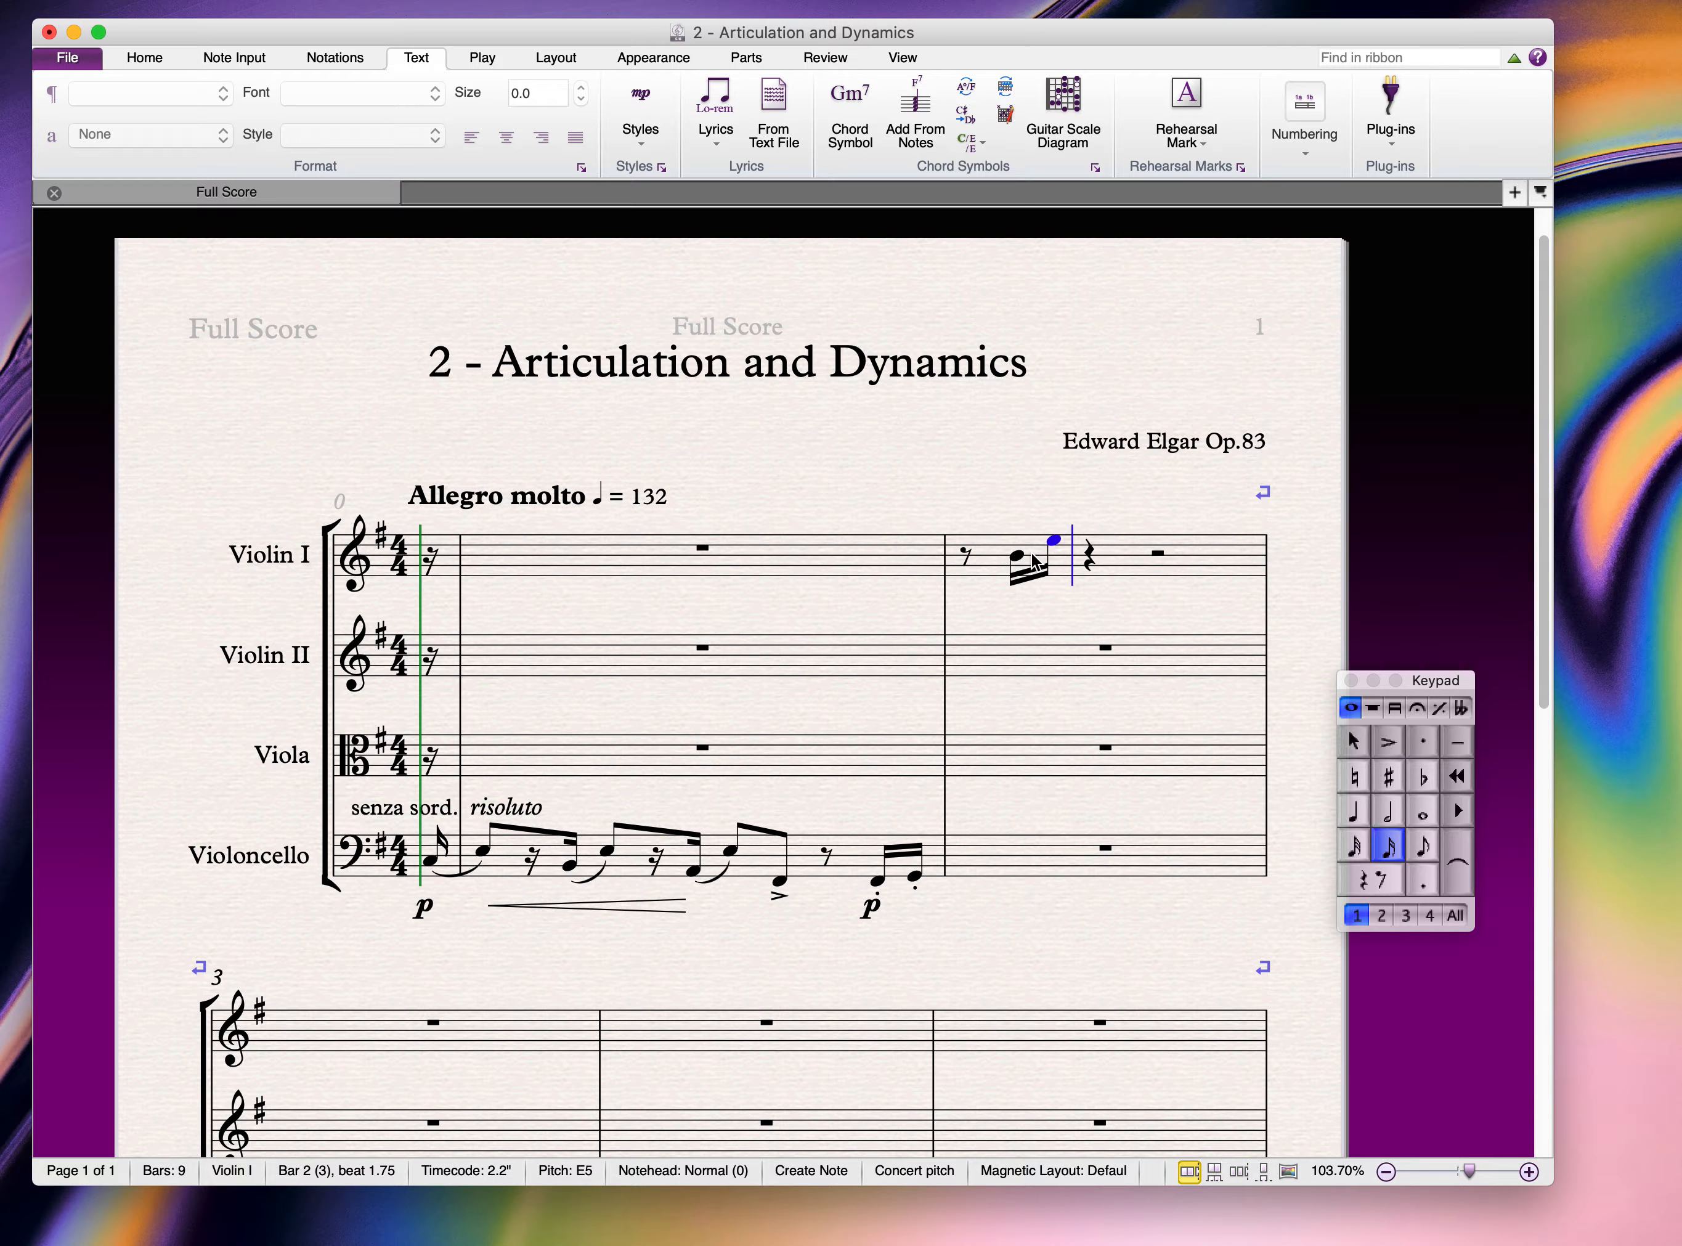
{"action": "key", "text": "e"}
{"action": "key", "text": "b"}
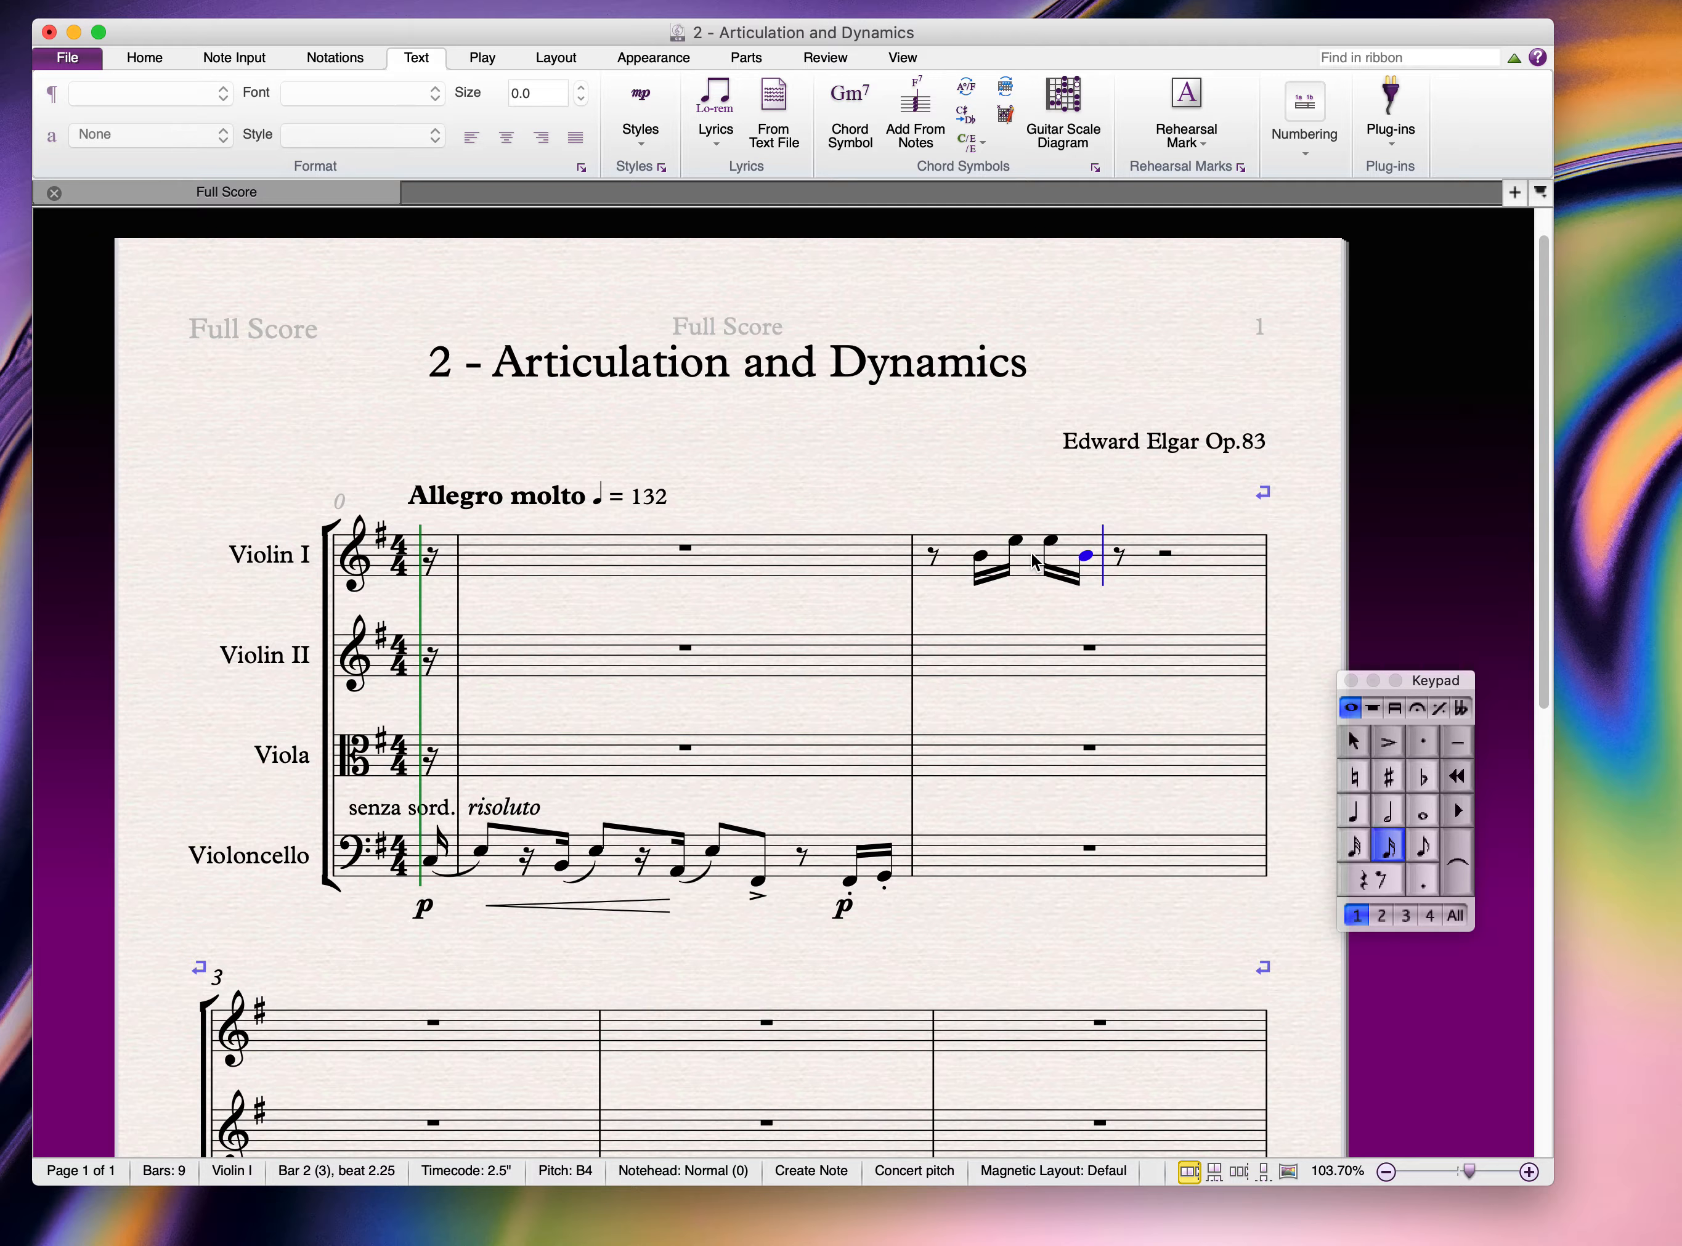
{"action": "key", "text": "b"}
{"action": "key", "text": "e"}
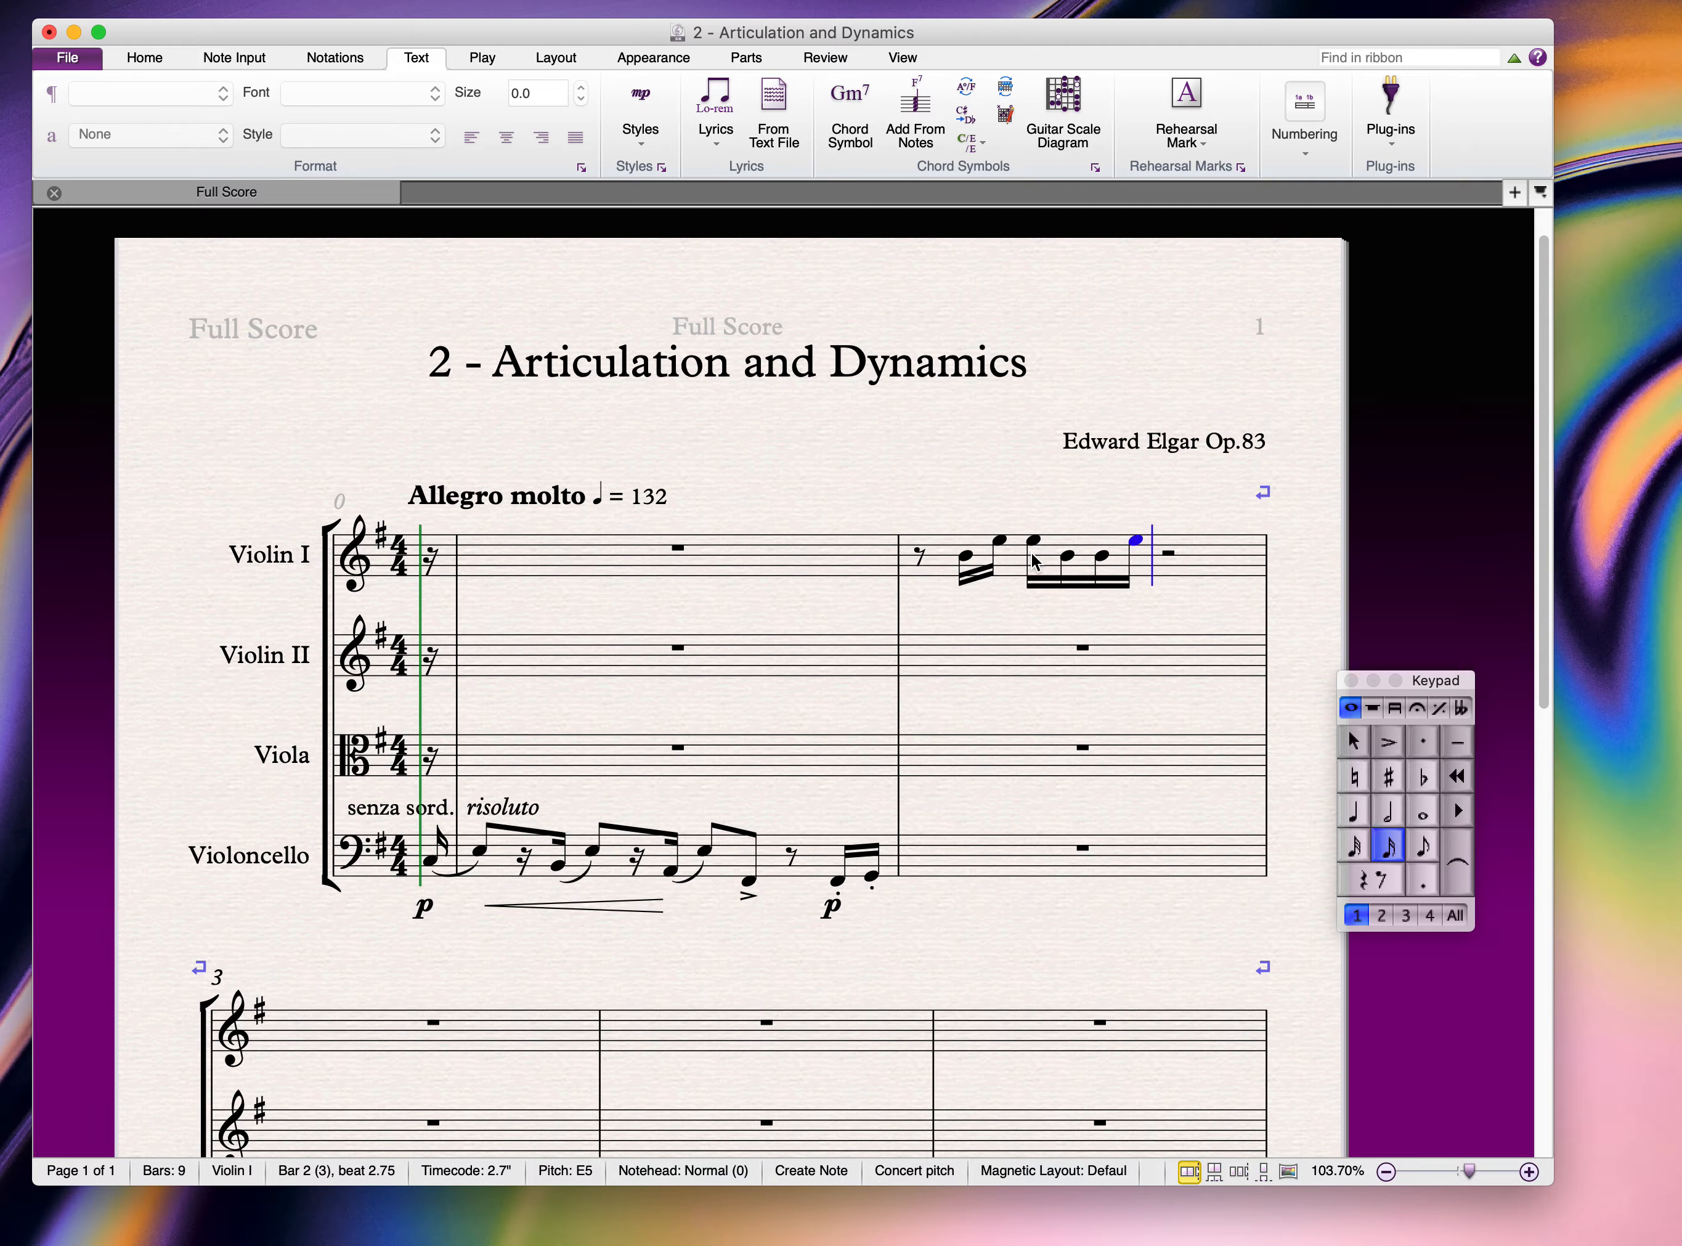
{"action": "key", "text": "g"}
{"action": "key", "text": "e"}
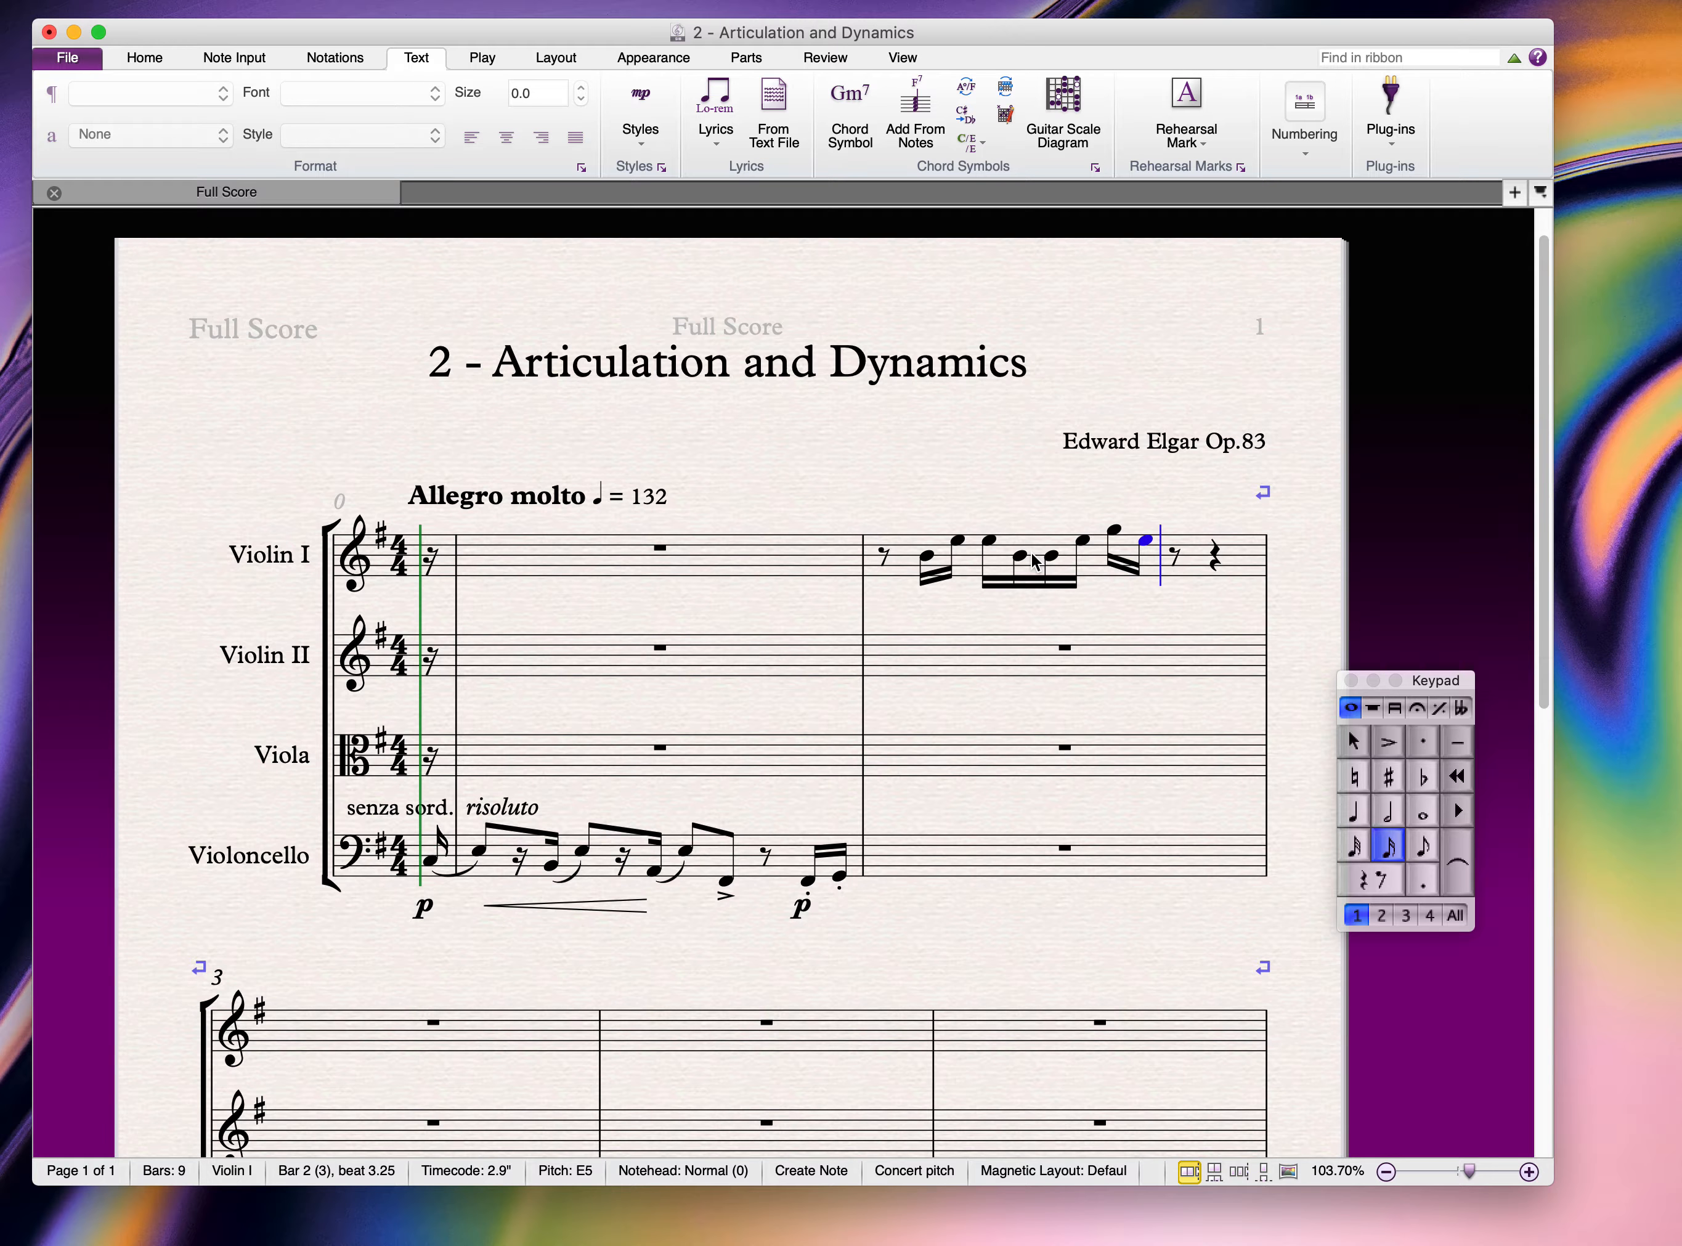
{"action": "key", "text": "e"}
{"action": "key", "text": "g"}
{"action": "key", "text": "e"}
{"action": "key", "text": "b"}
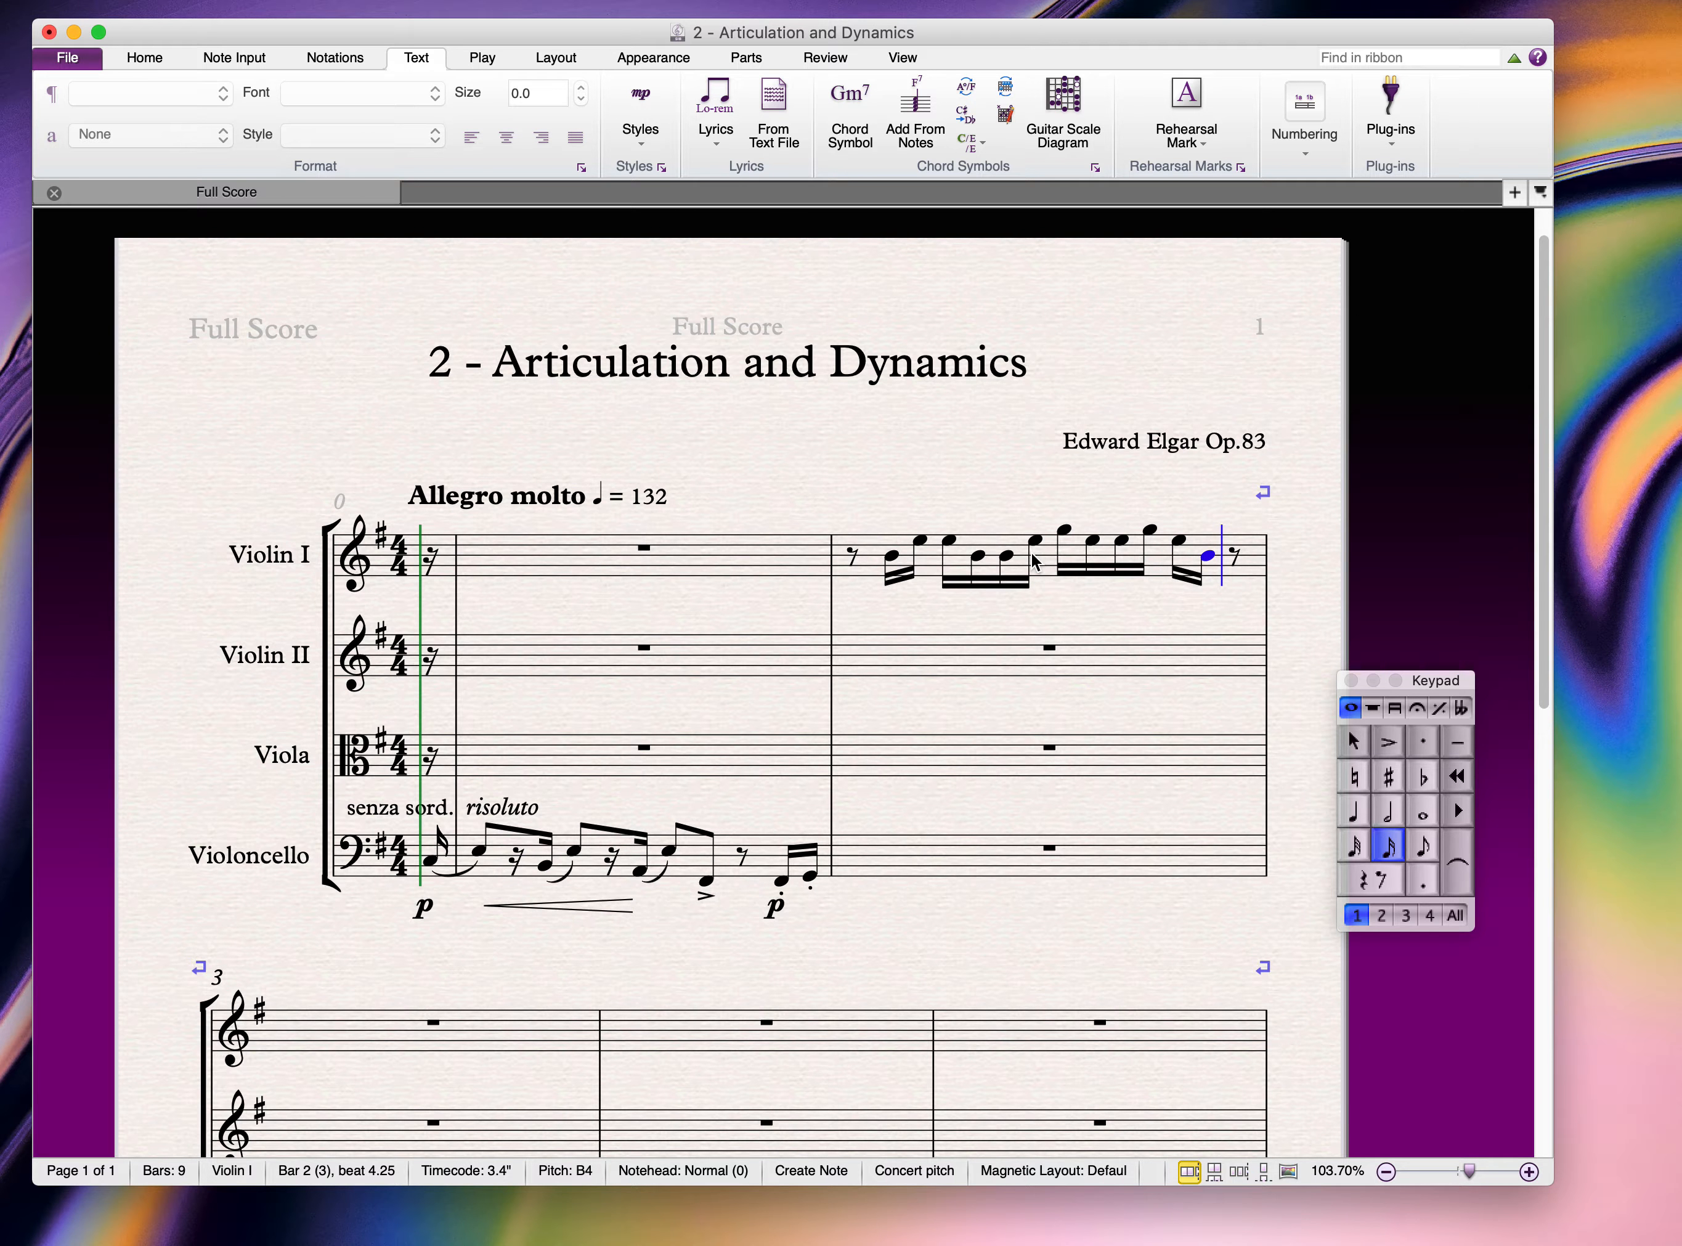
{"action": "key", "text": "Escape"}
{"action": "key", "text": "Escape"}
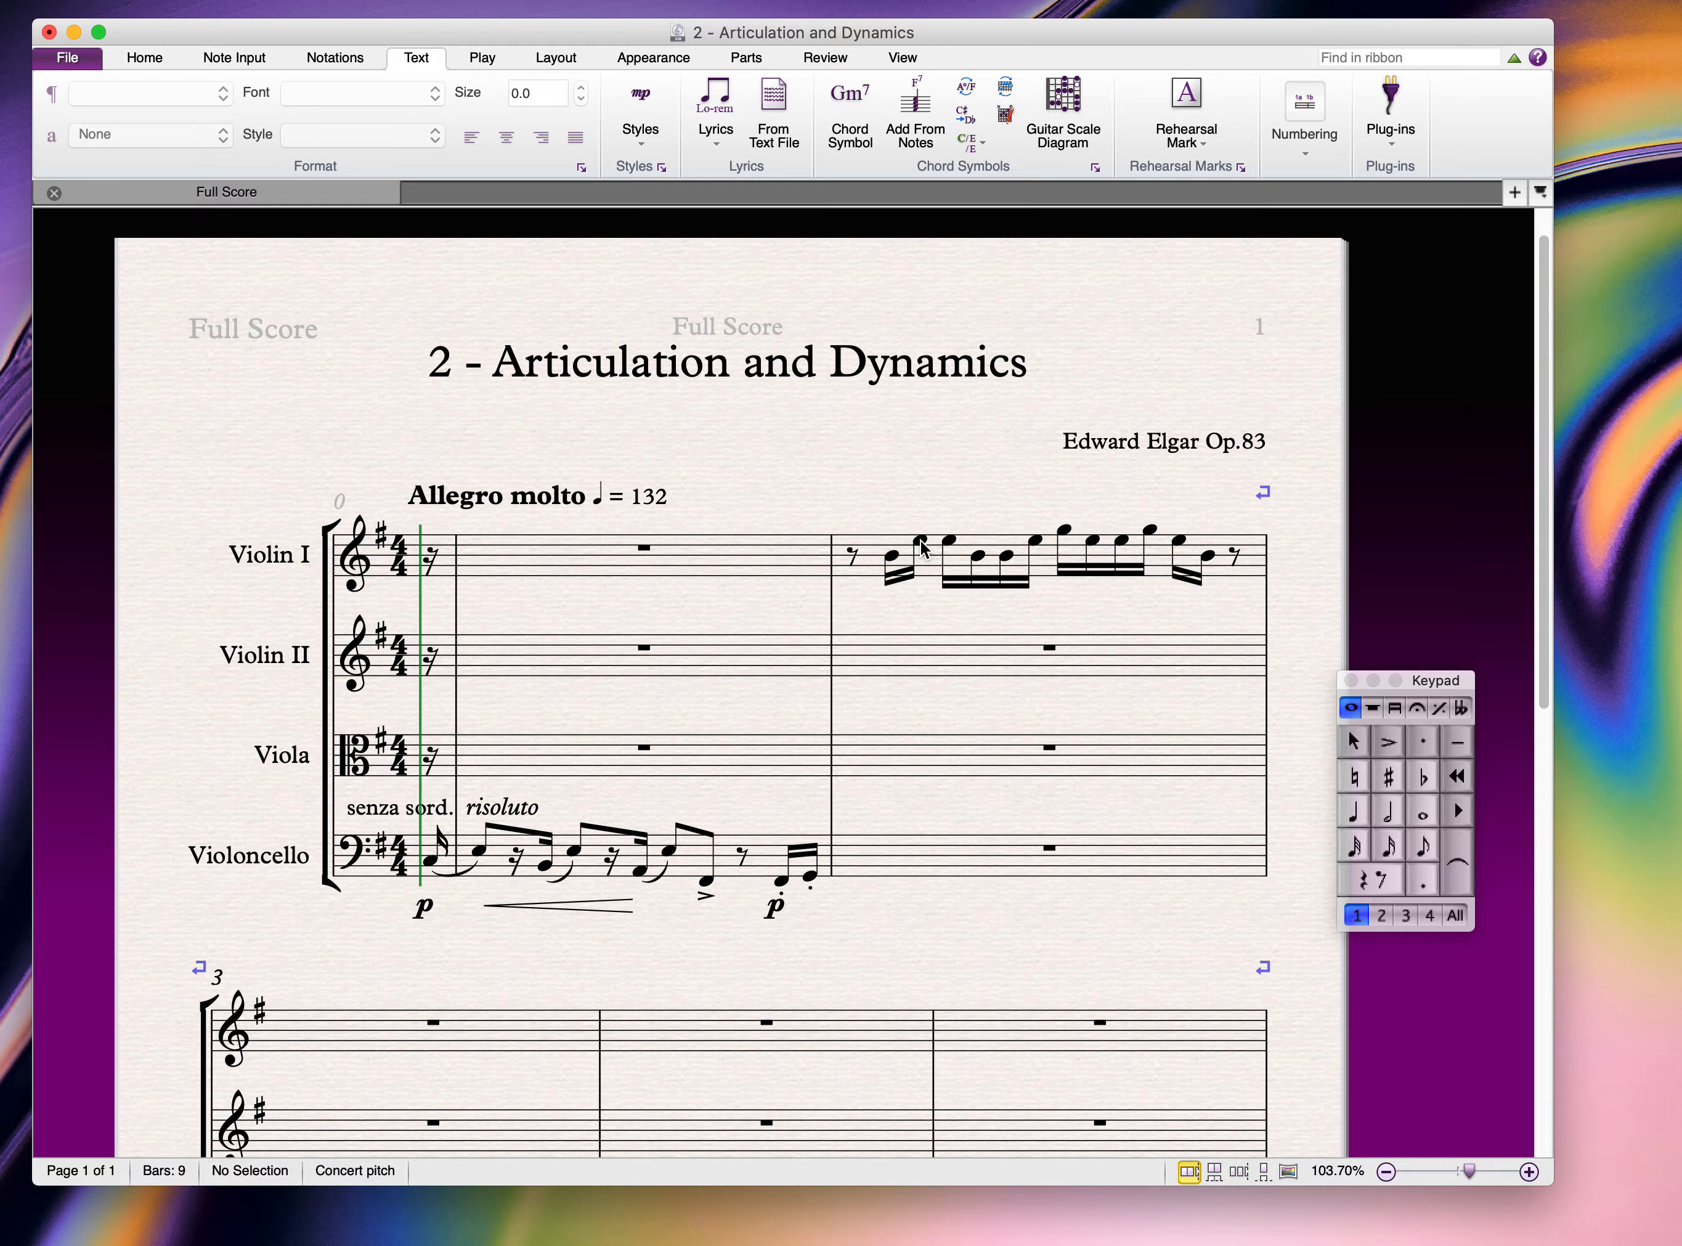
Step: Drop six successive Violin I semiquavers an octave, from the second E5 through the E on beat 4
{"action": "left_click", "coordinate": [920, 541]}
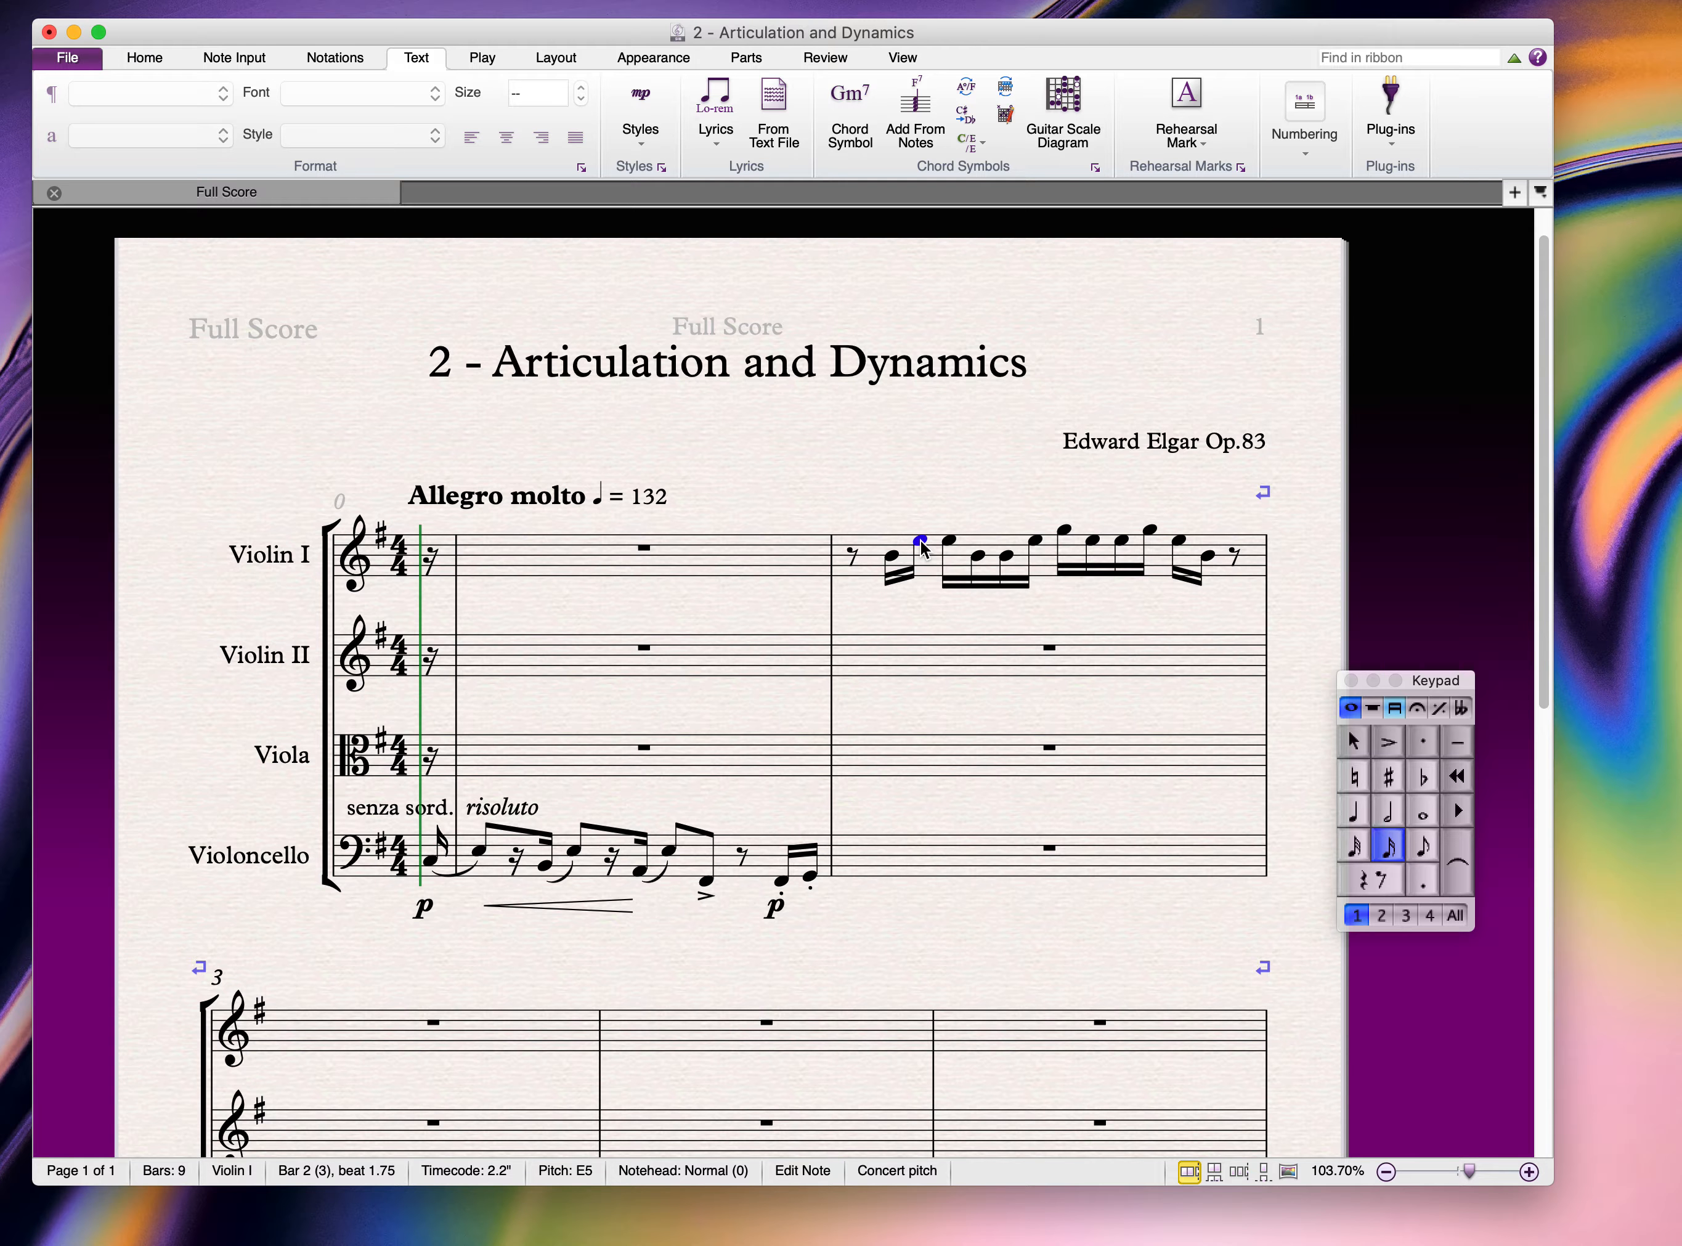
{"action": "key", "text": "super+Down"}
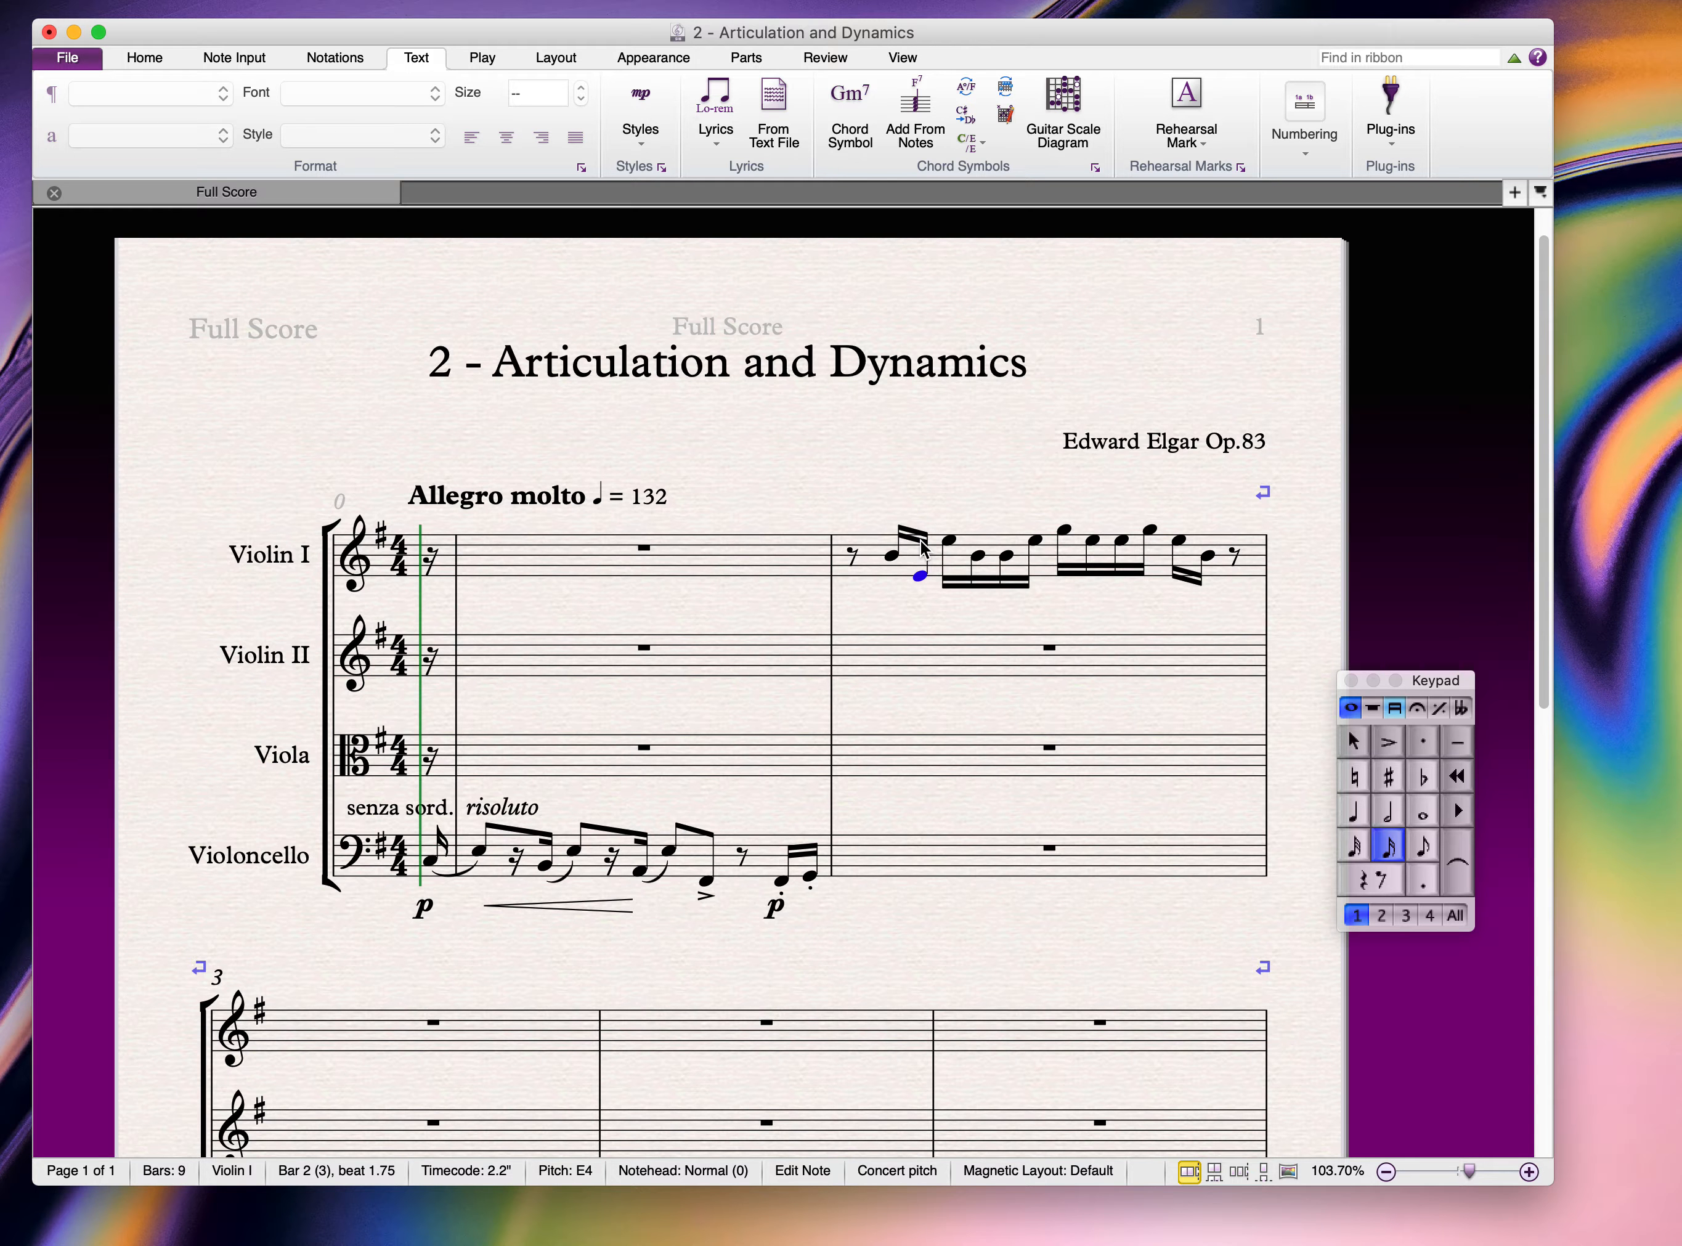
{"action": "key", "text": "Right"}
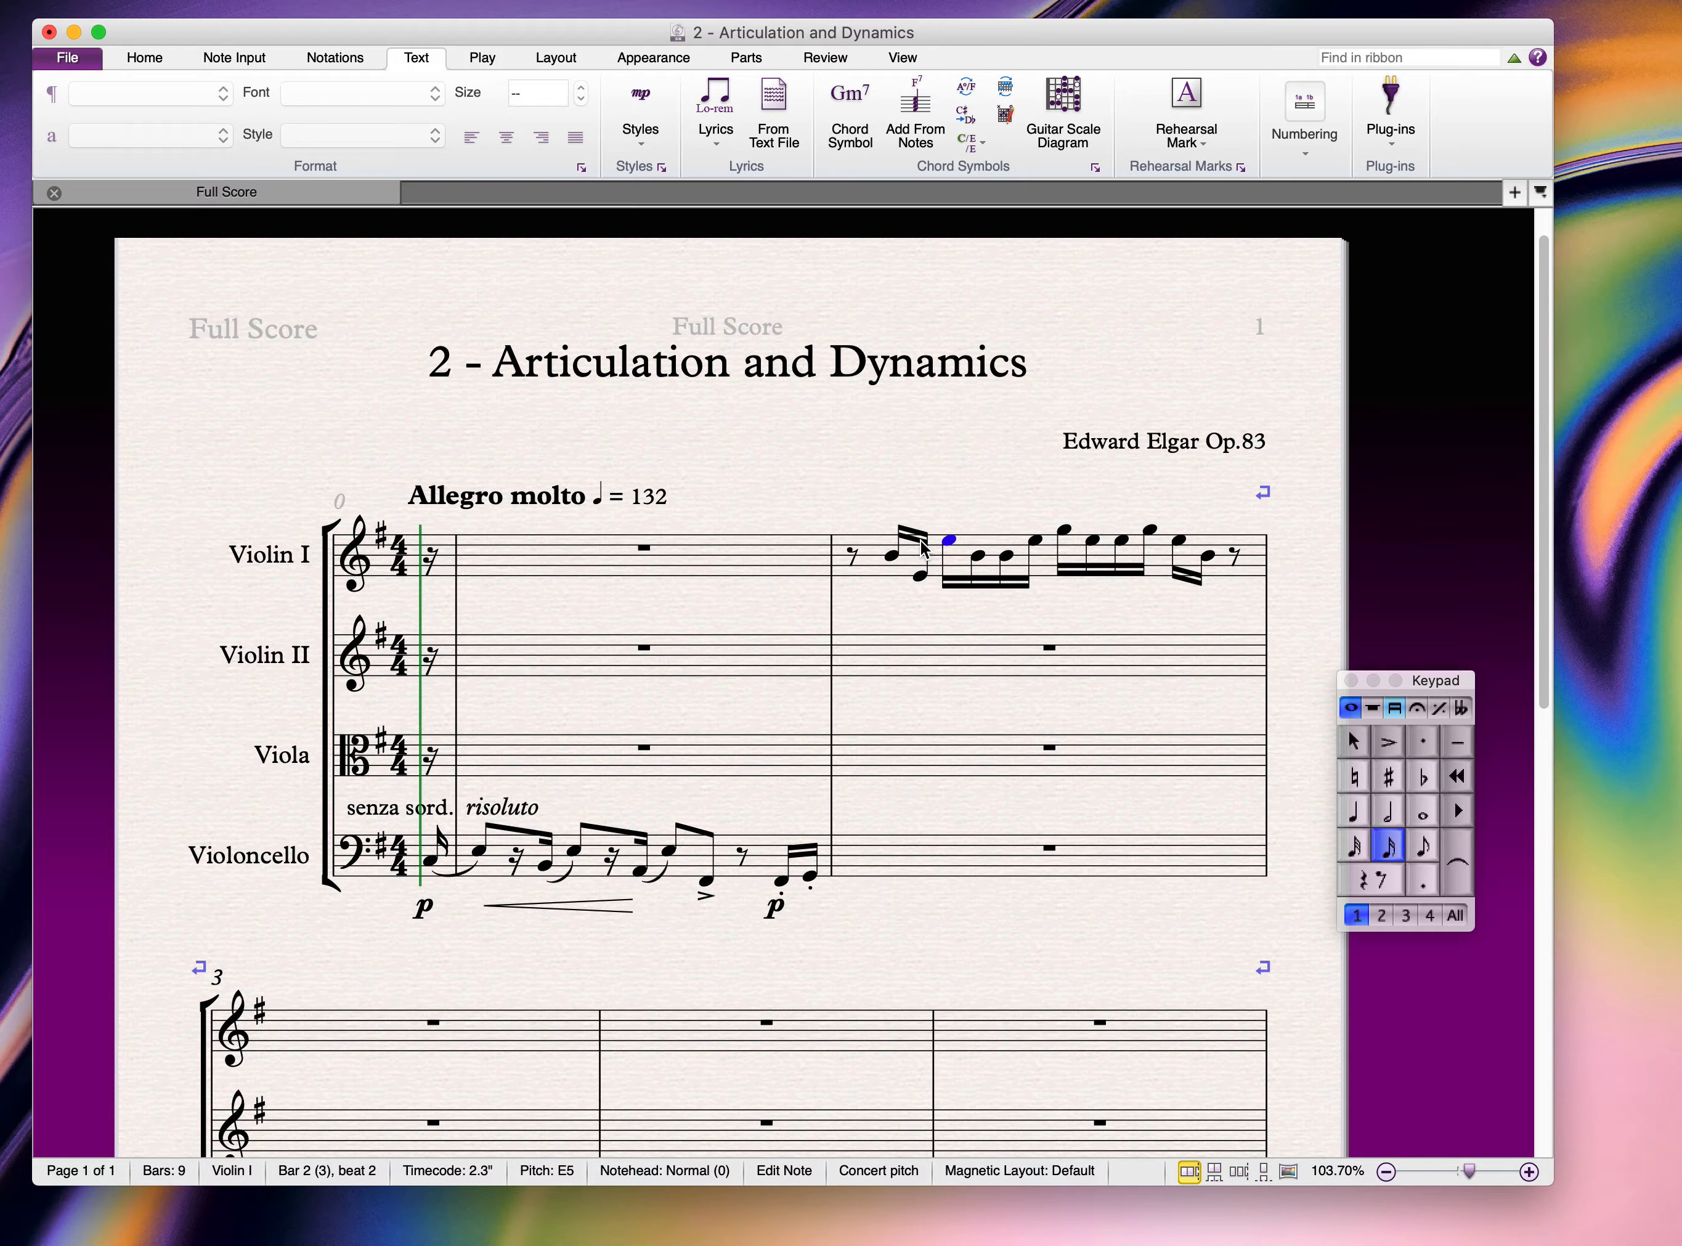
{"action": "key", "text": "super+Down"}
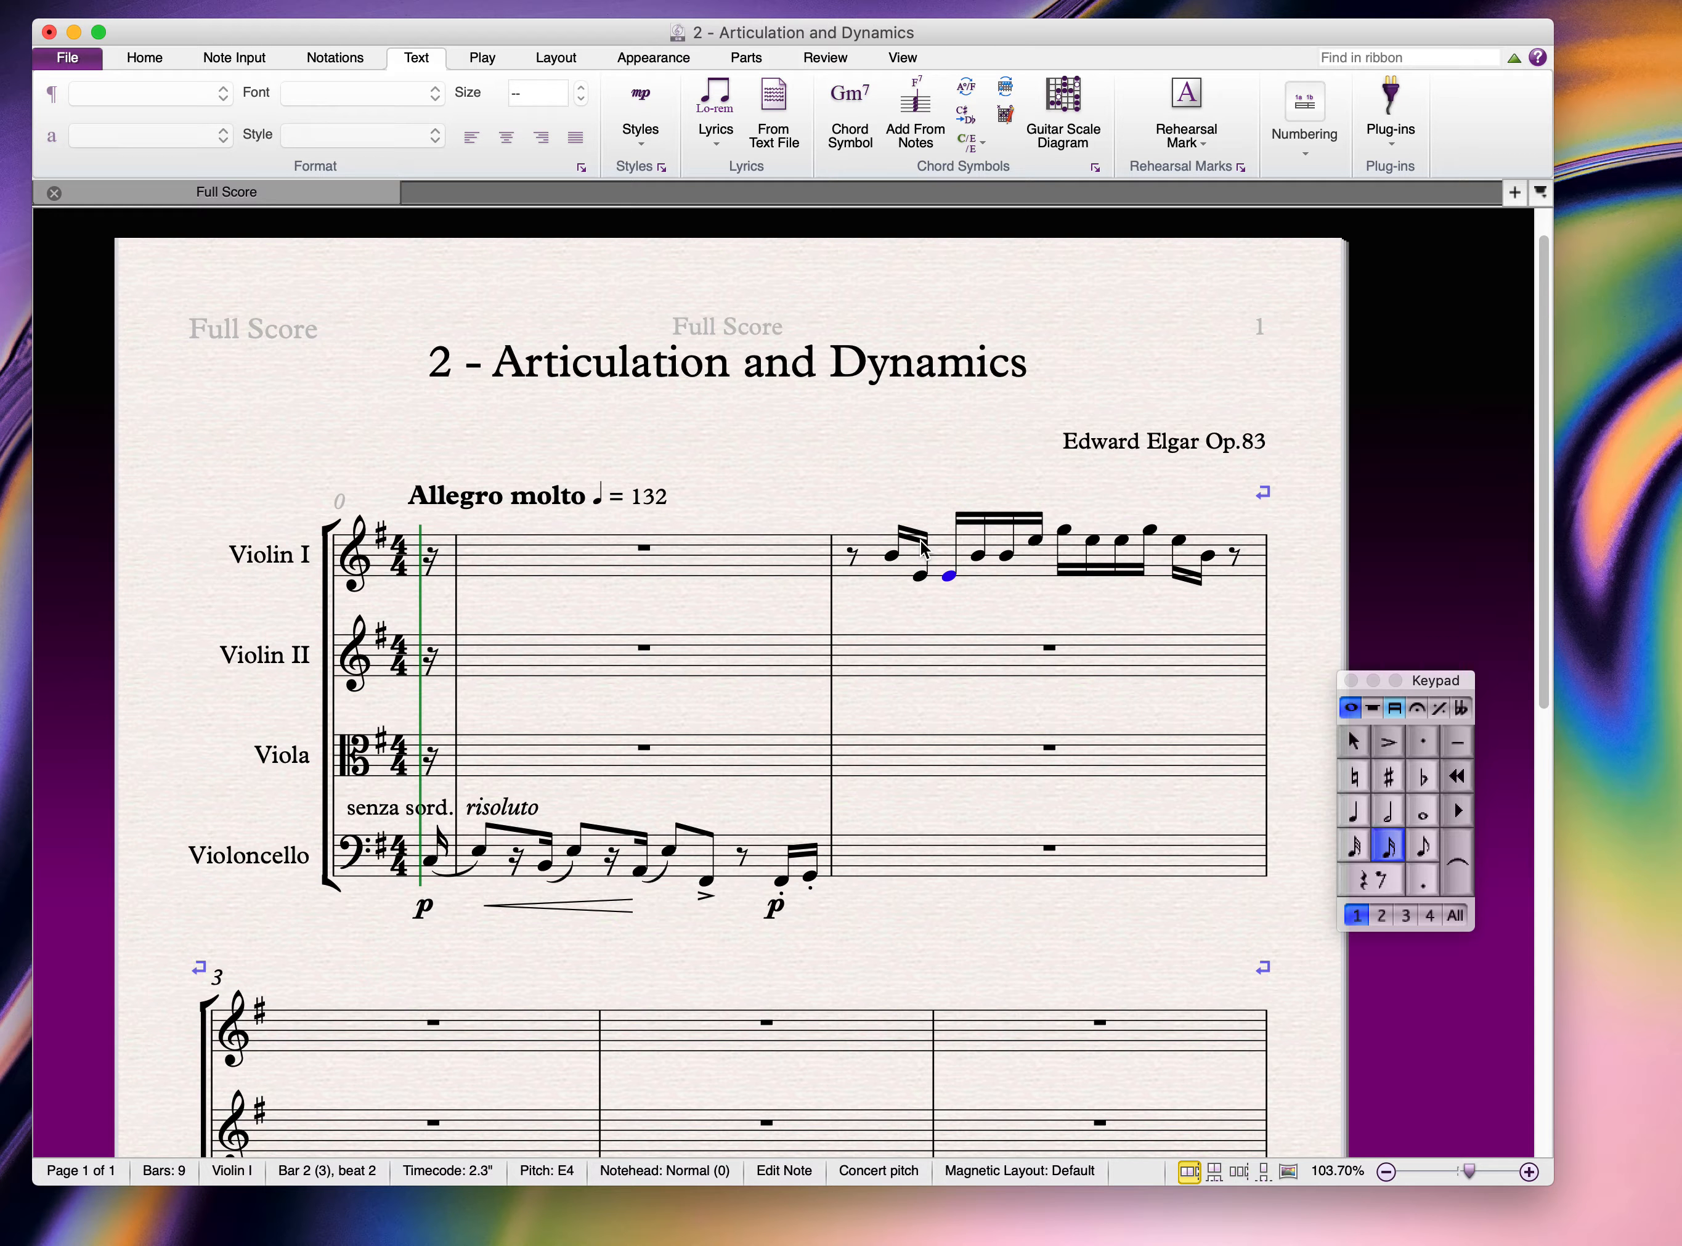
{"action": "key", "text": "Right"}
{"action": "key", "text": "Right"}
{"action": "key", "text": "Right"}
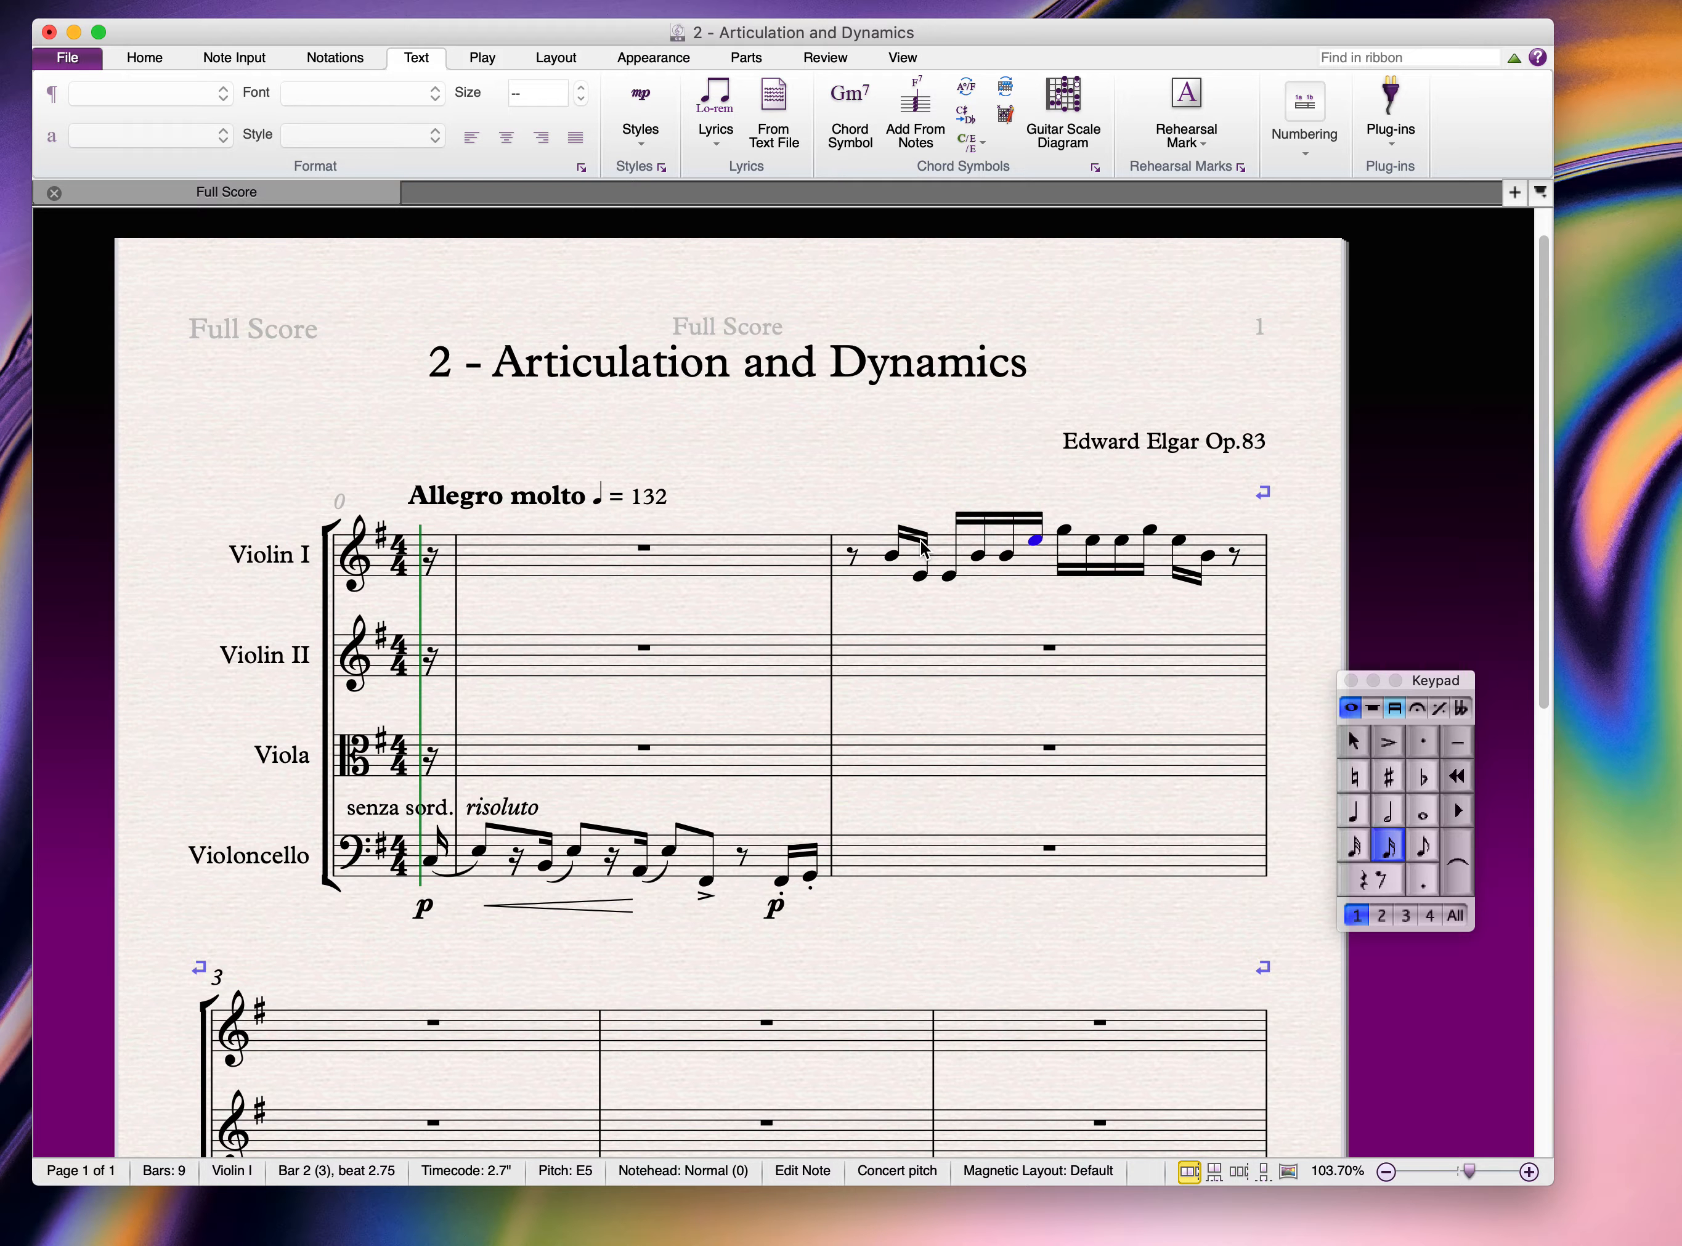
{"action": "key", "text": "super+Down"}
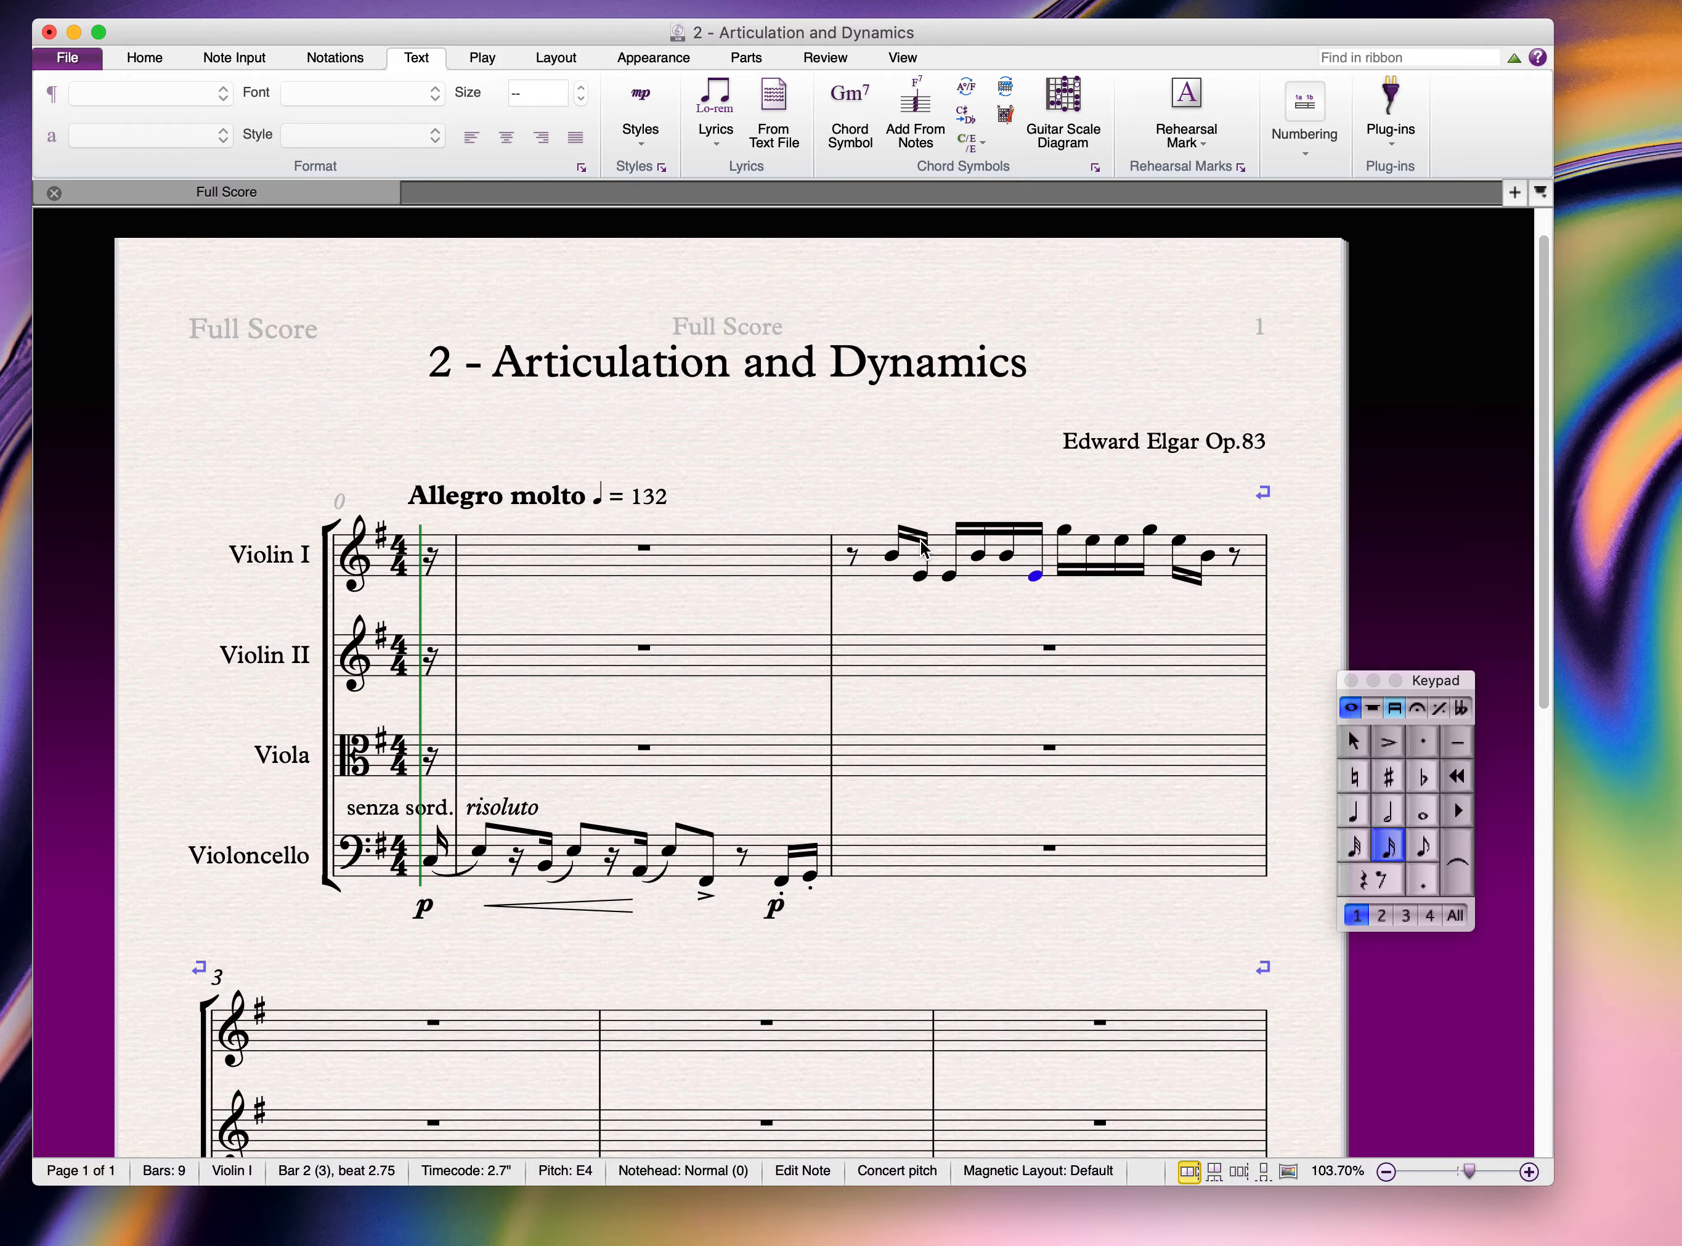
{"action": "key", "text": "Right"}
{"action": "key", "text": "super+Down"}
{"action": "key", "text": "Right"}
{"action": "key", "text": "Right"}
{"action": "key", "text": "Right"}
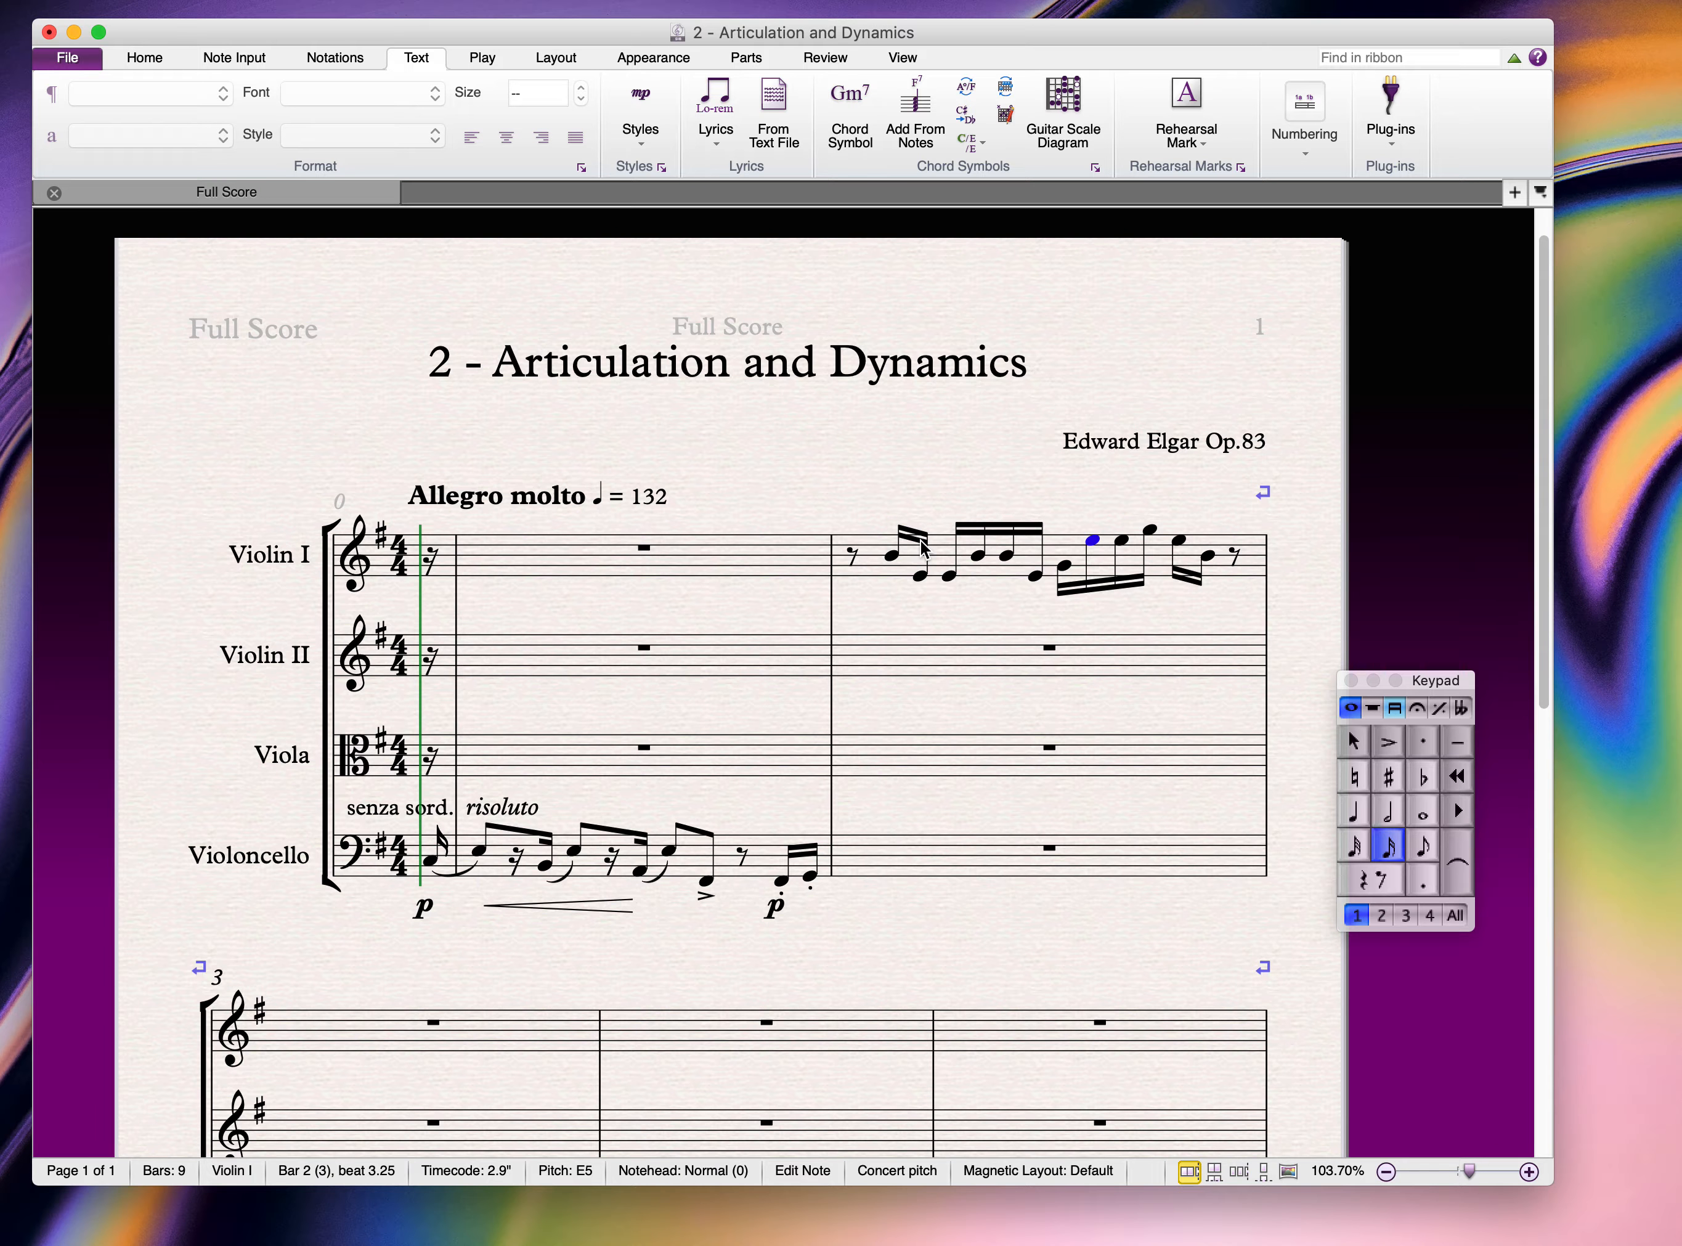
{"action": "key", "text": "super+Down"}
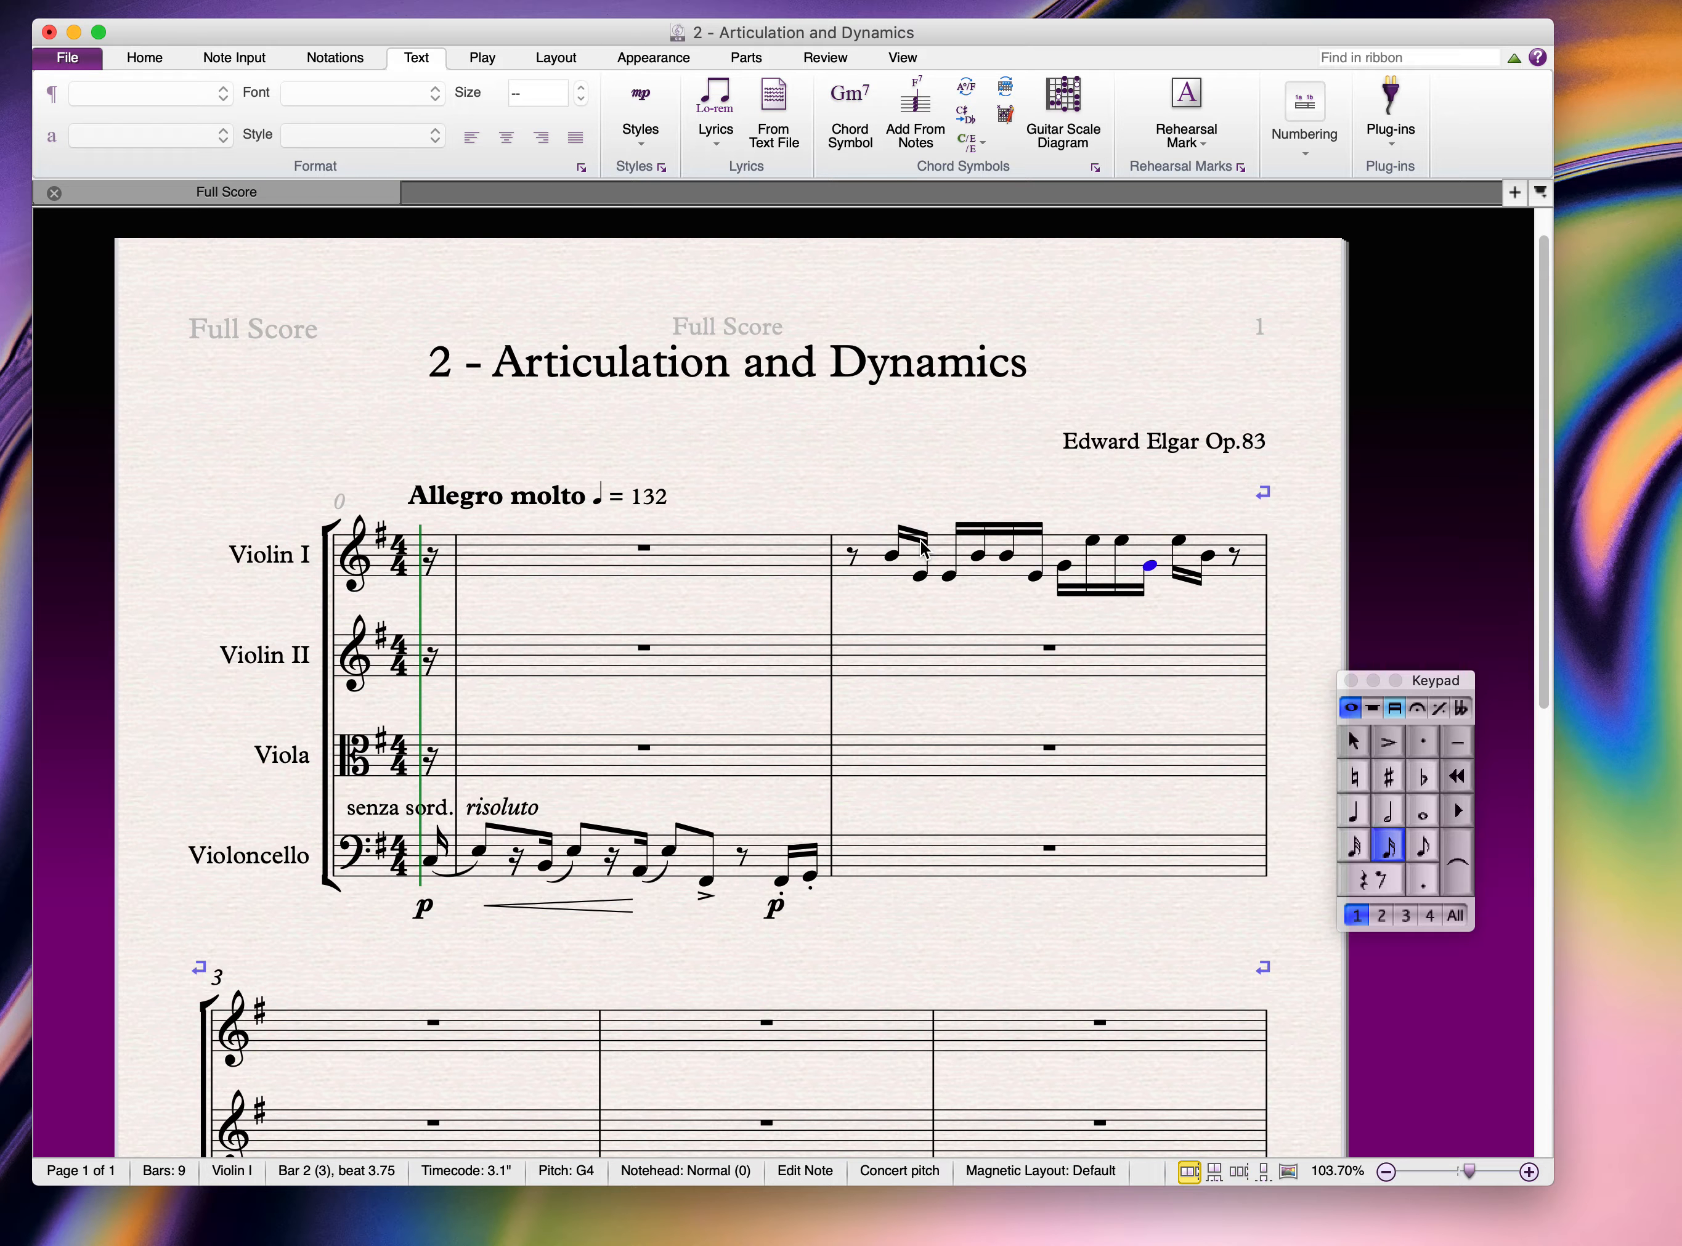
{"action": "key", "text": "Right"}
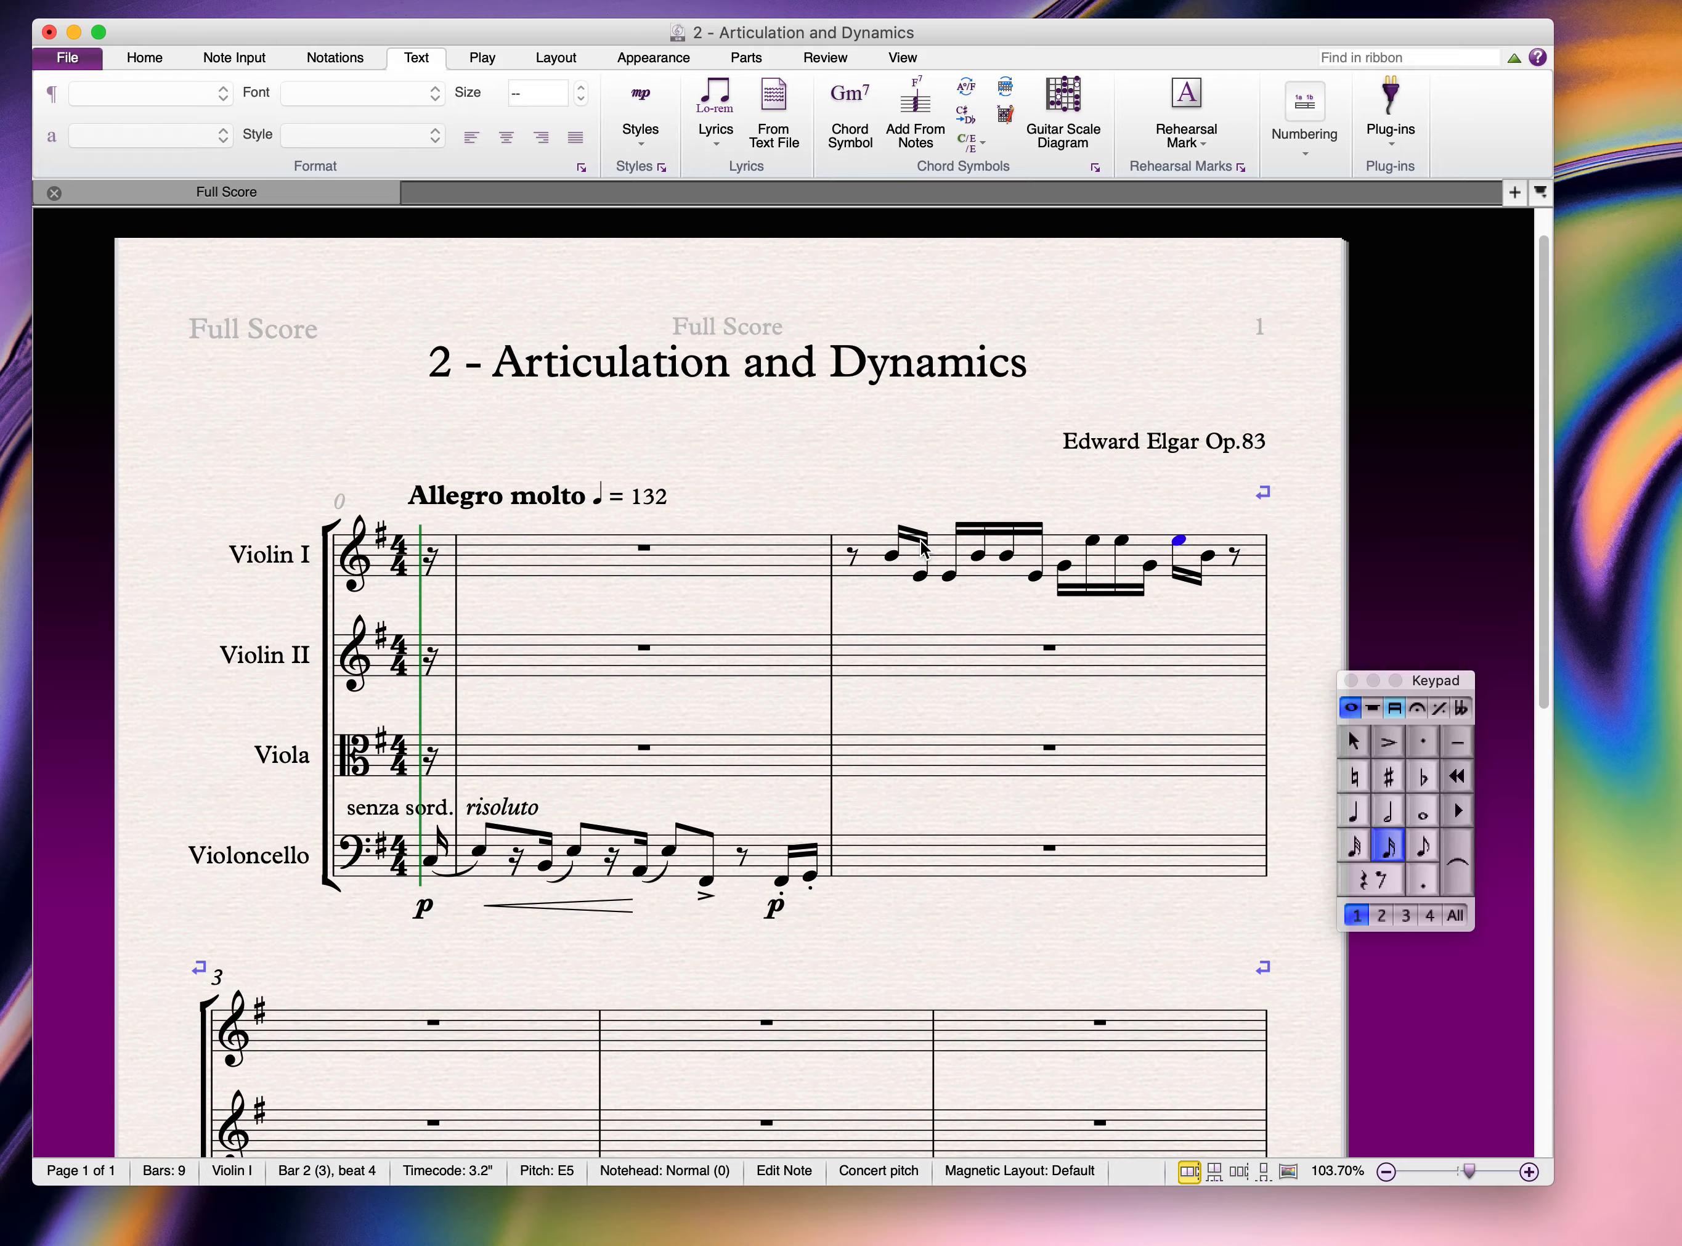
{"action": "key", "text": "super+Down"}
{"action": "key", "text": "Escape"}
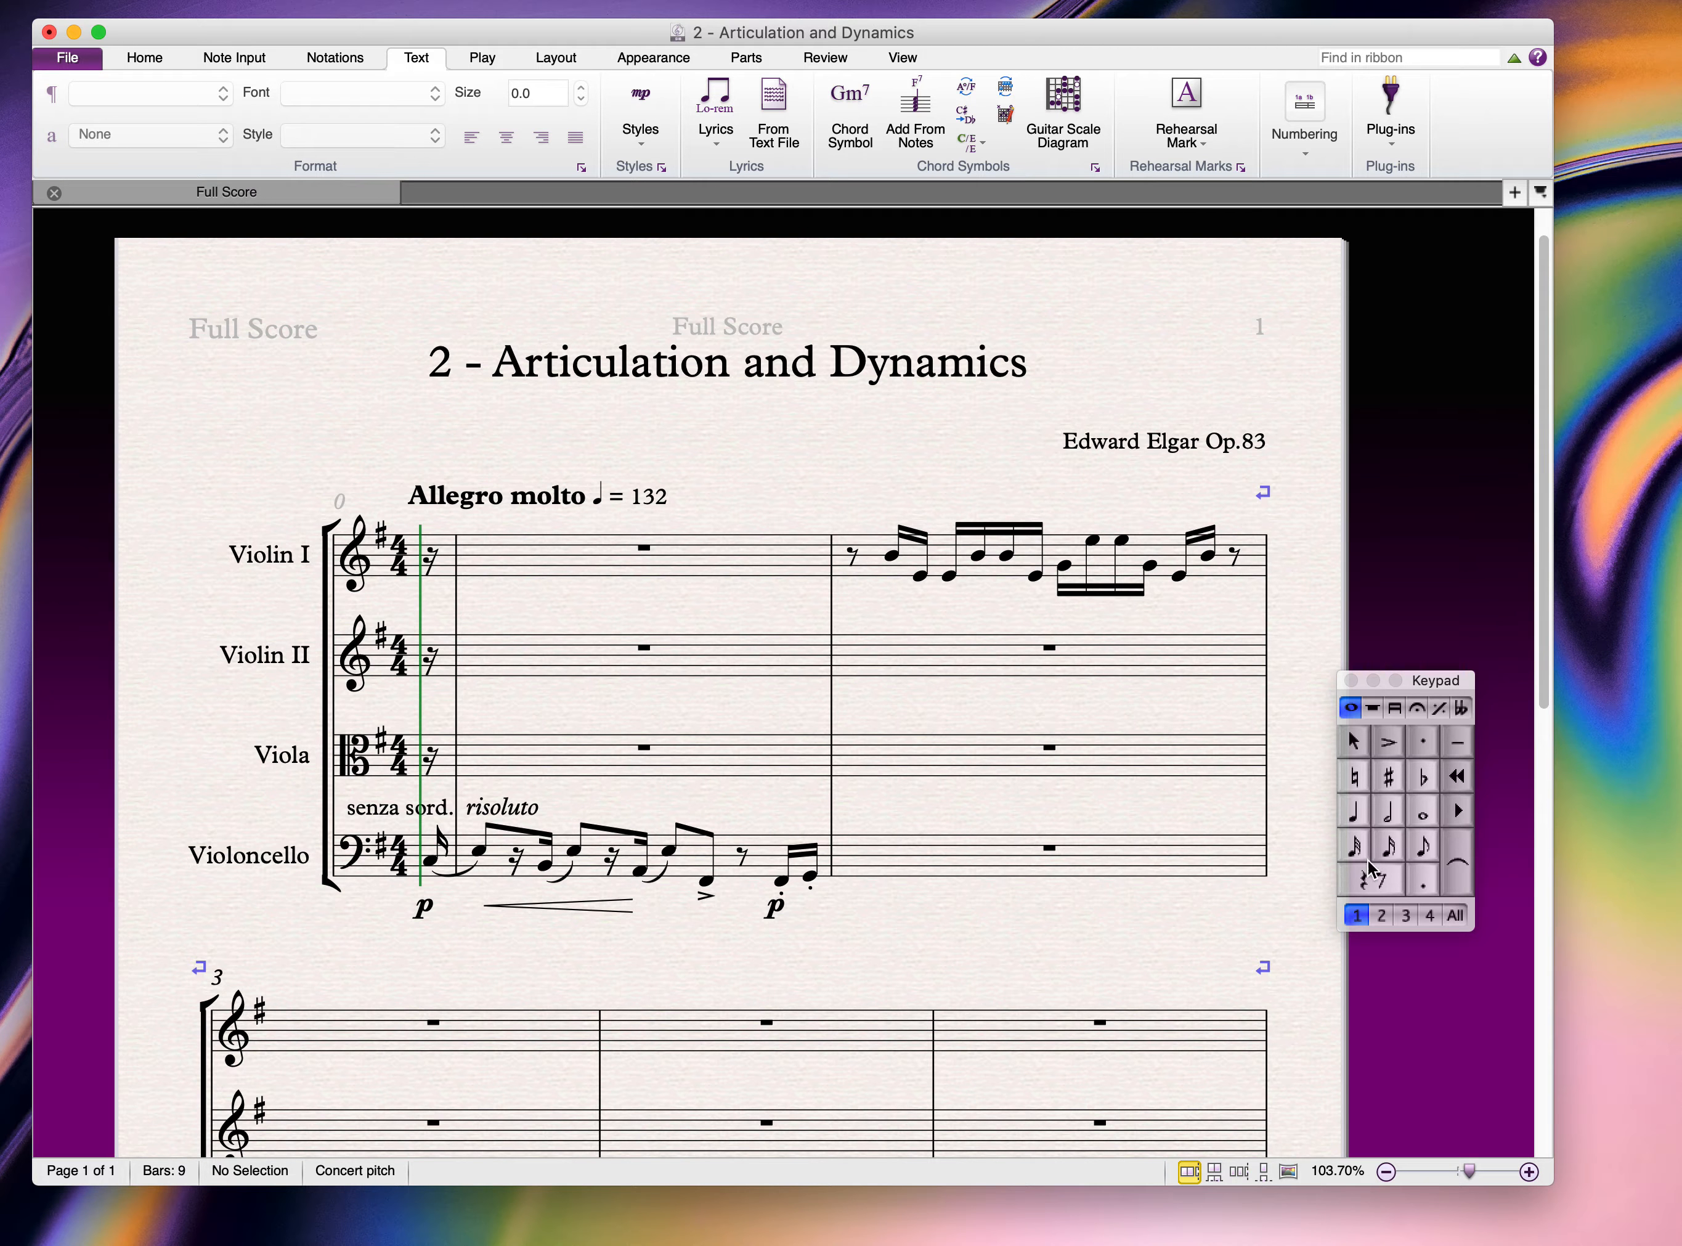
Step: Enter a quaver B4 on beat 4.5 of Violin I bar 2, replacing the closing rest, then select the bar
{"action": "left_click", "coordinate": [1420, 847]}
{"action": "left_click", "coordinate": [1233, 558]}
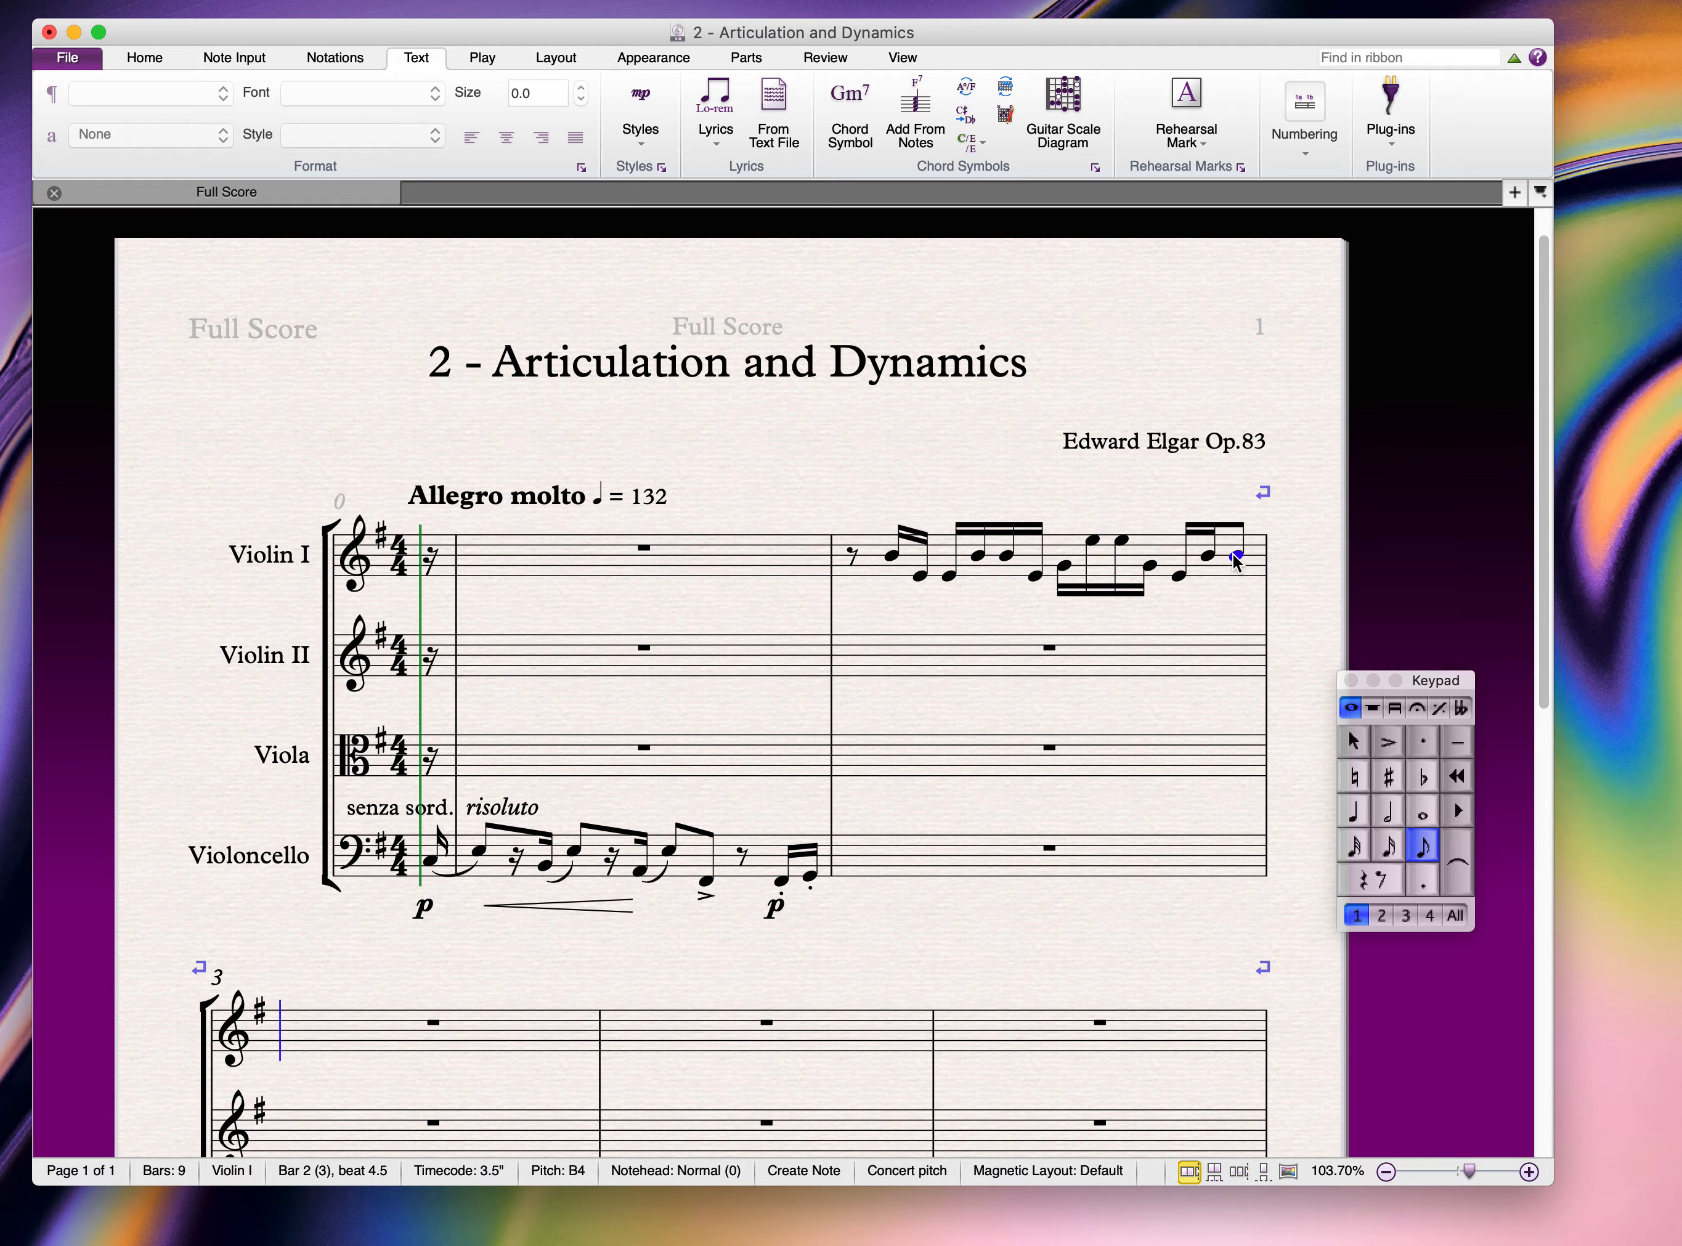
{"action": "key", "text": "Escape"}
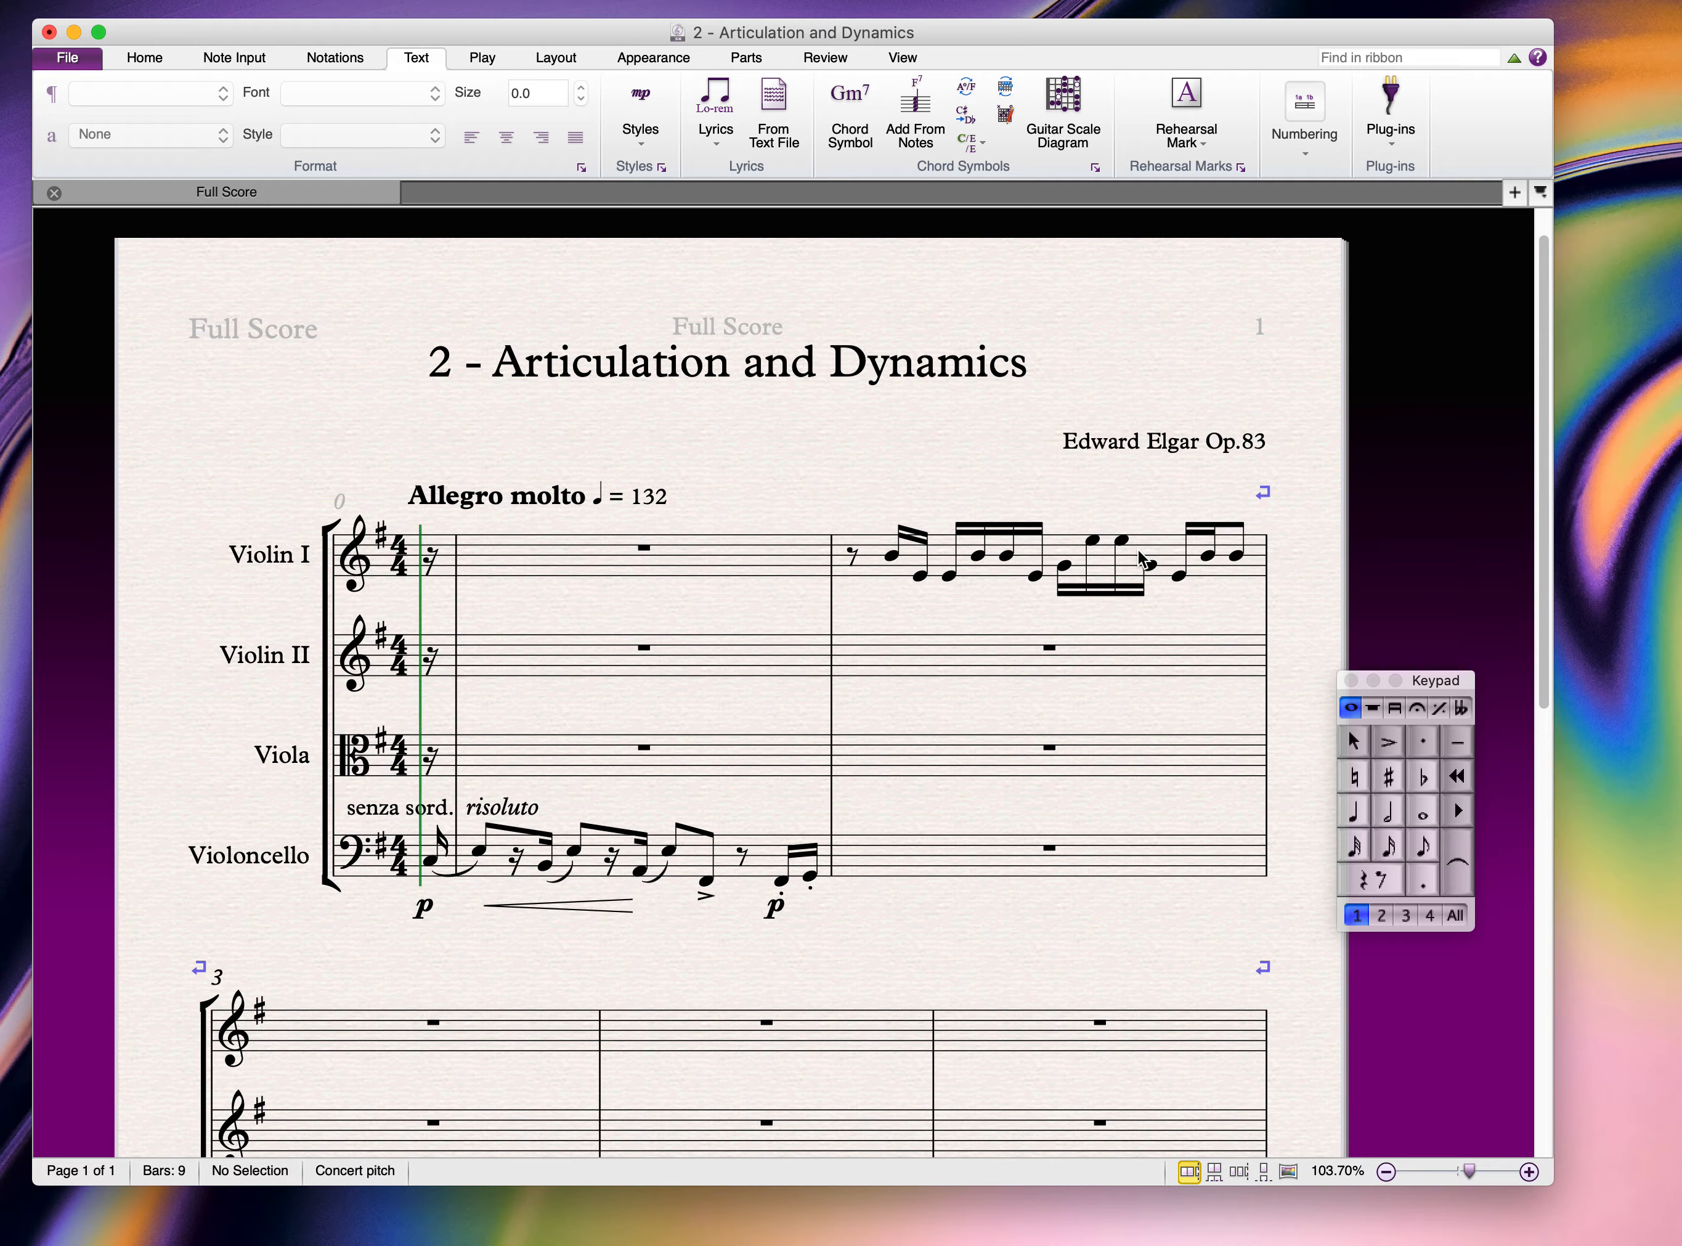
{"action": "left_click", "coordinate": [1144, 548]}
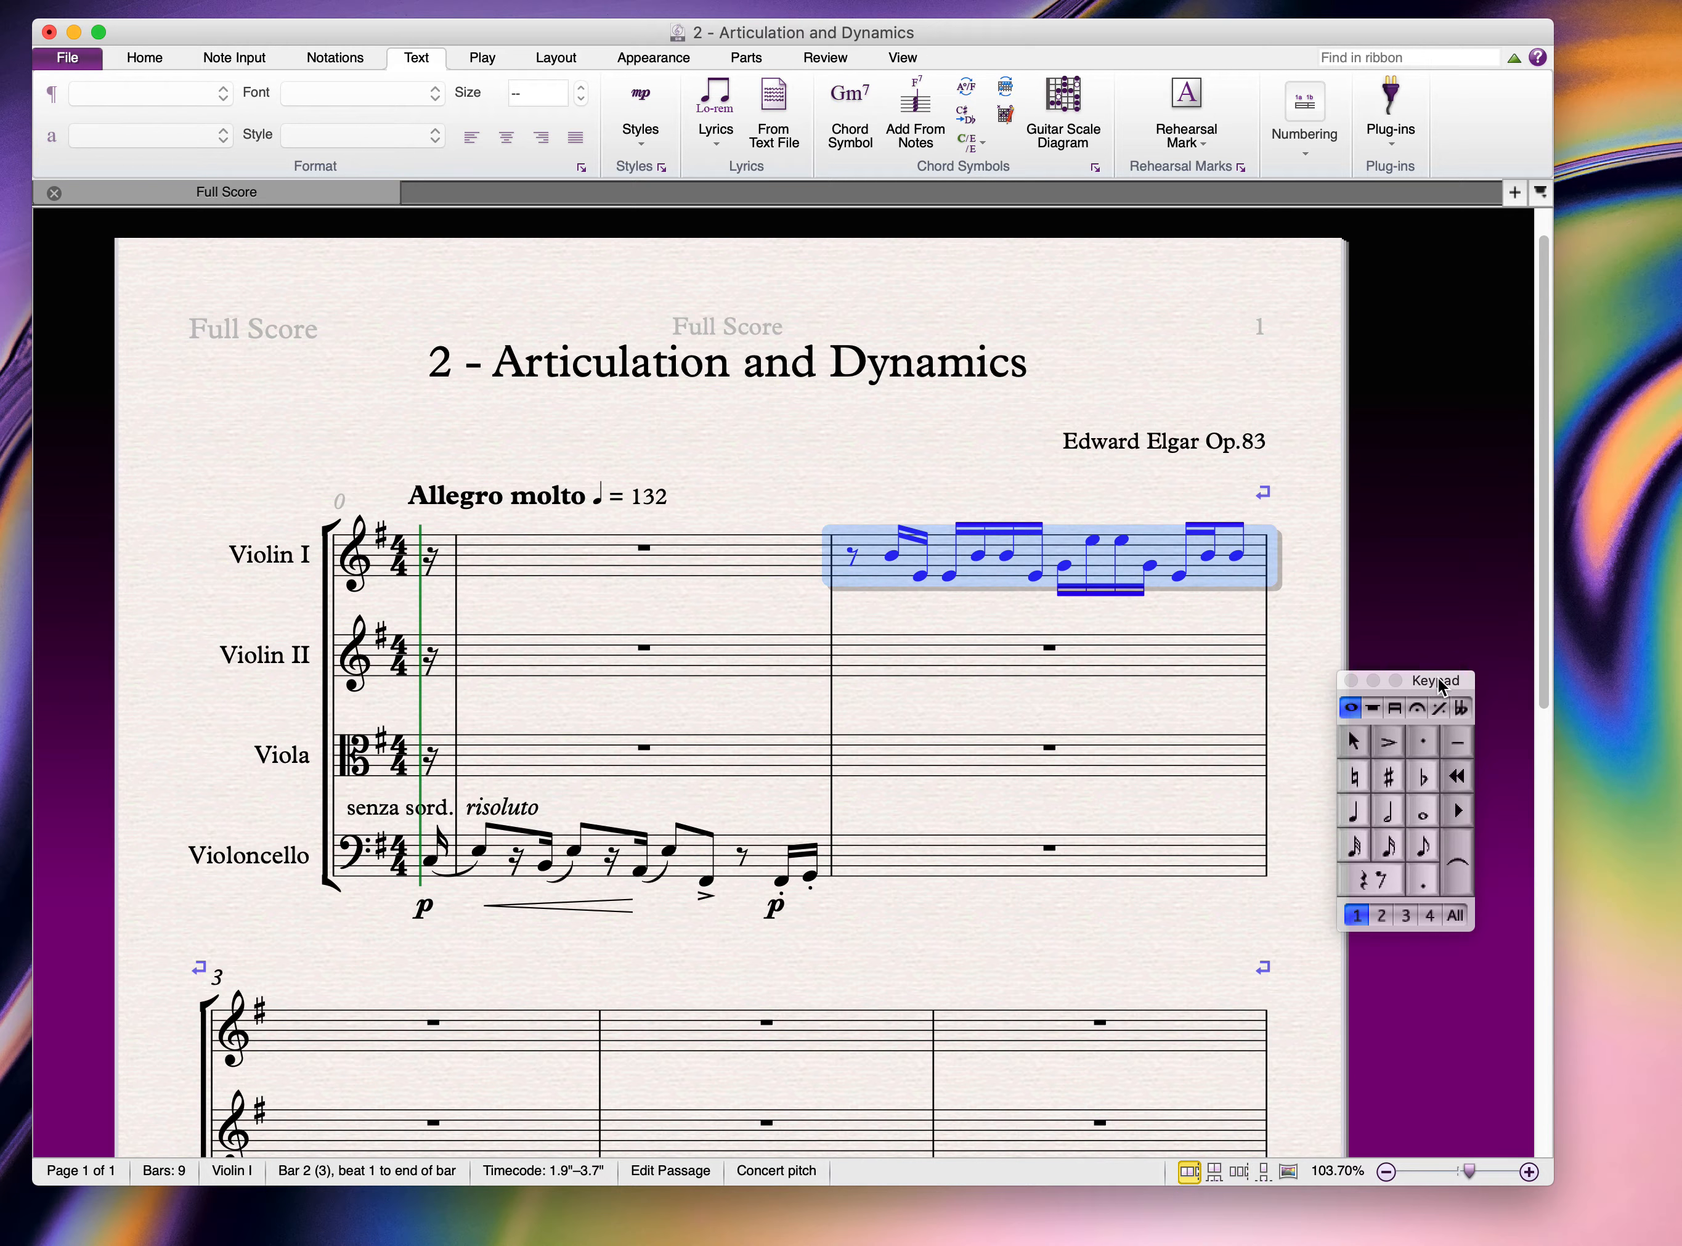
Step: Apply staccato dots from the Keypad to all notes in Violin I bar 2
{"action": "left_click_drag", "start_coordinate": [1439, 681], "coordinate": [1453, 369]}
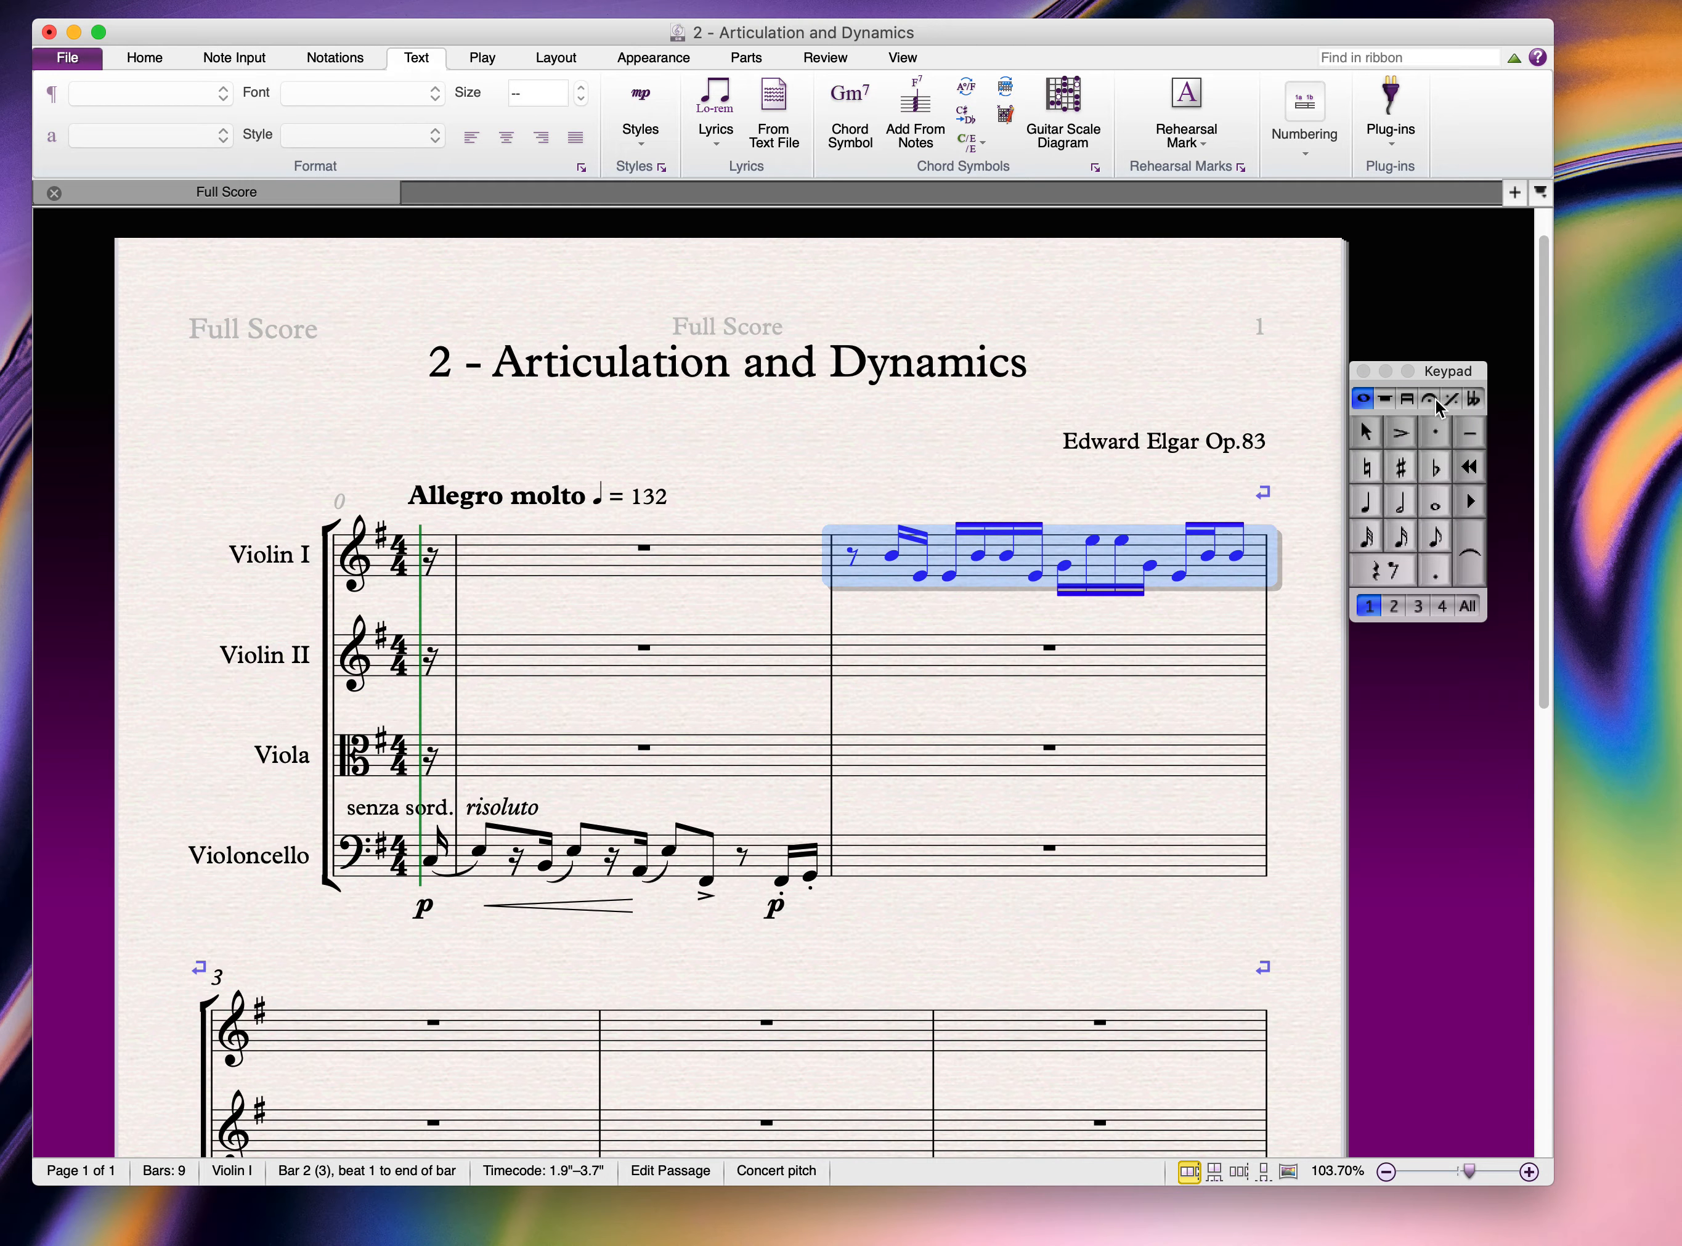
{"action": "left_click", "coordinate": [1434, 432]}
{"action": "left_click", "coordinate": [926, 480]}
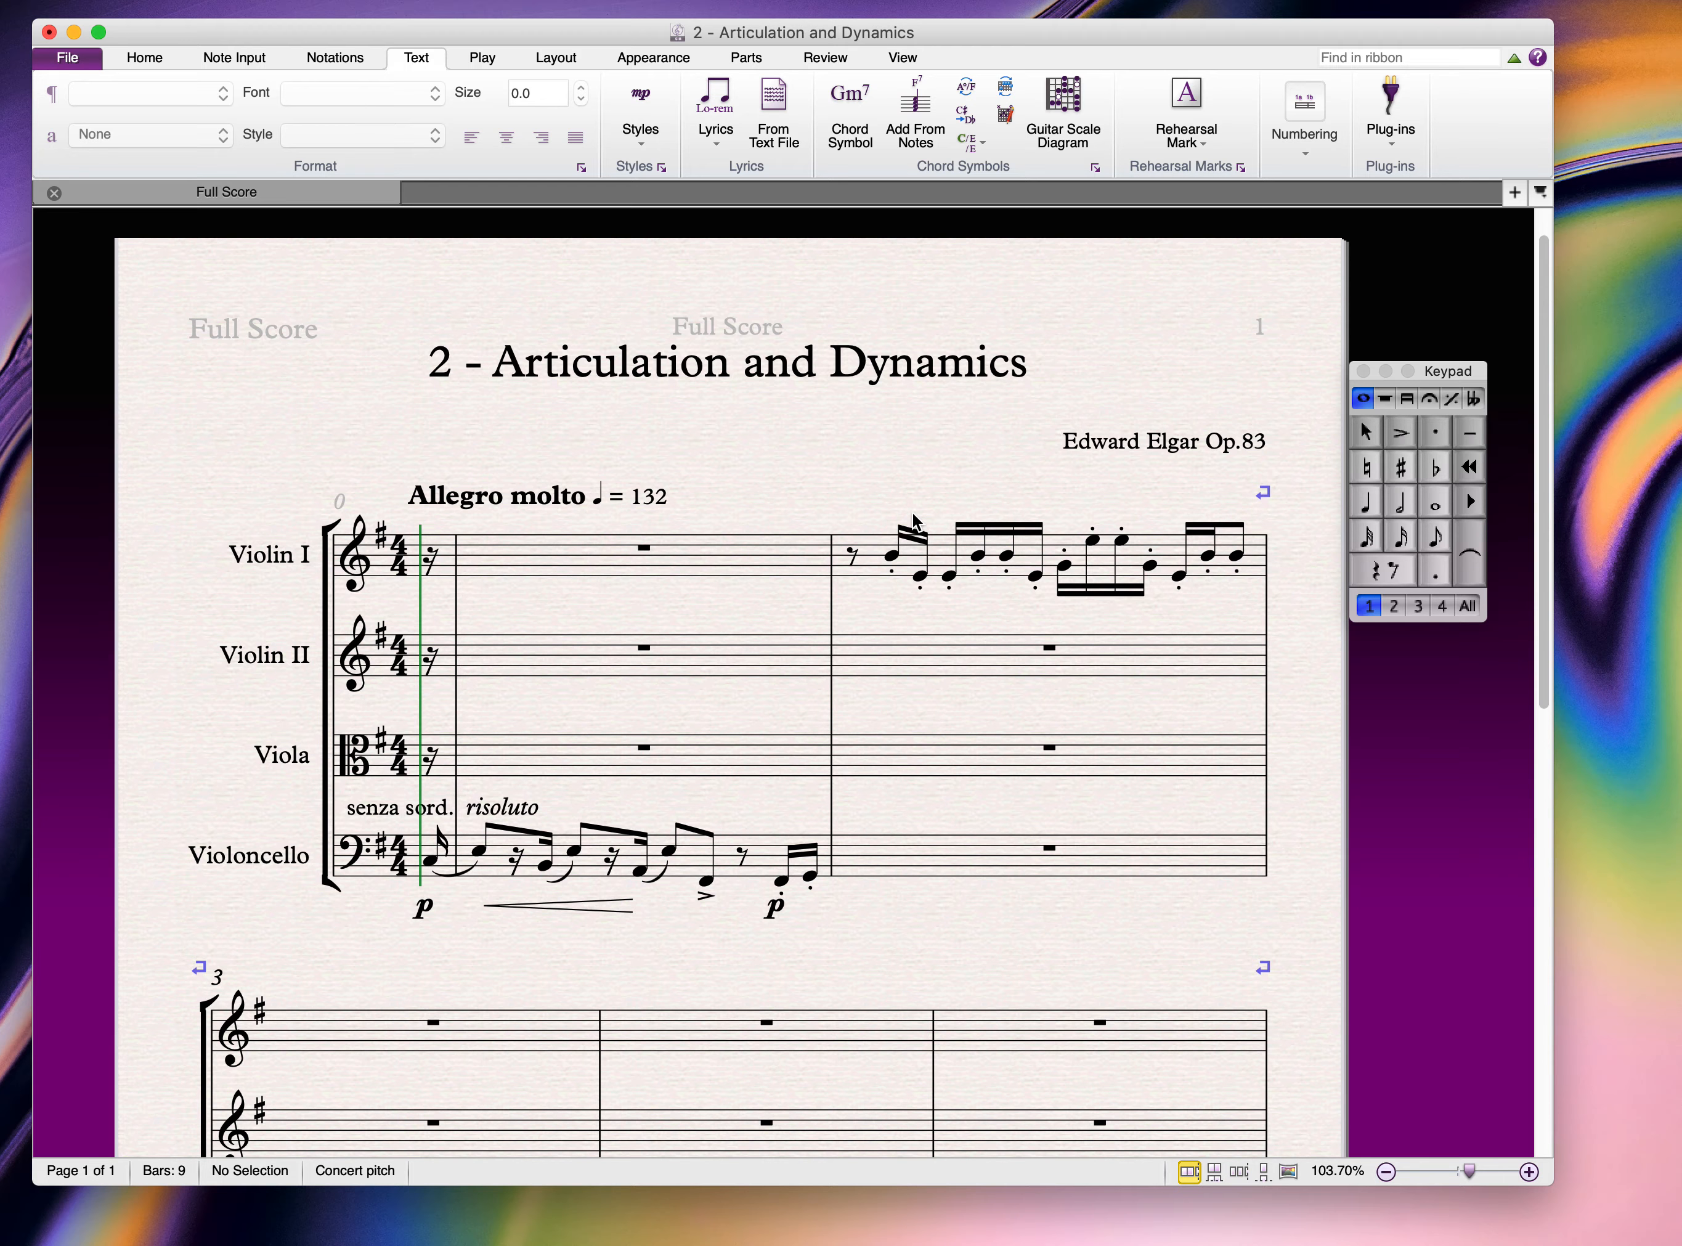
Step: Add a p expression dynamic beneath the first semiquaver of Violin I bar 2
{"action": "left_click", "coordinate": [892, 556]}
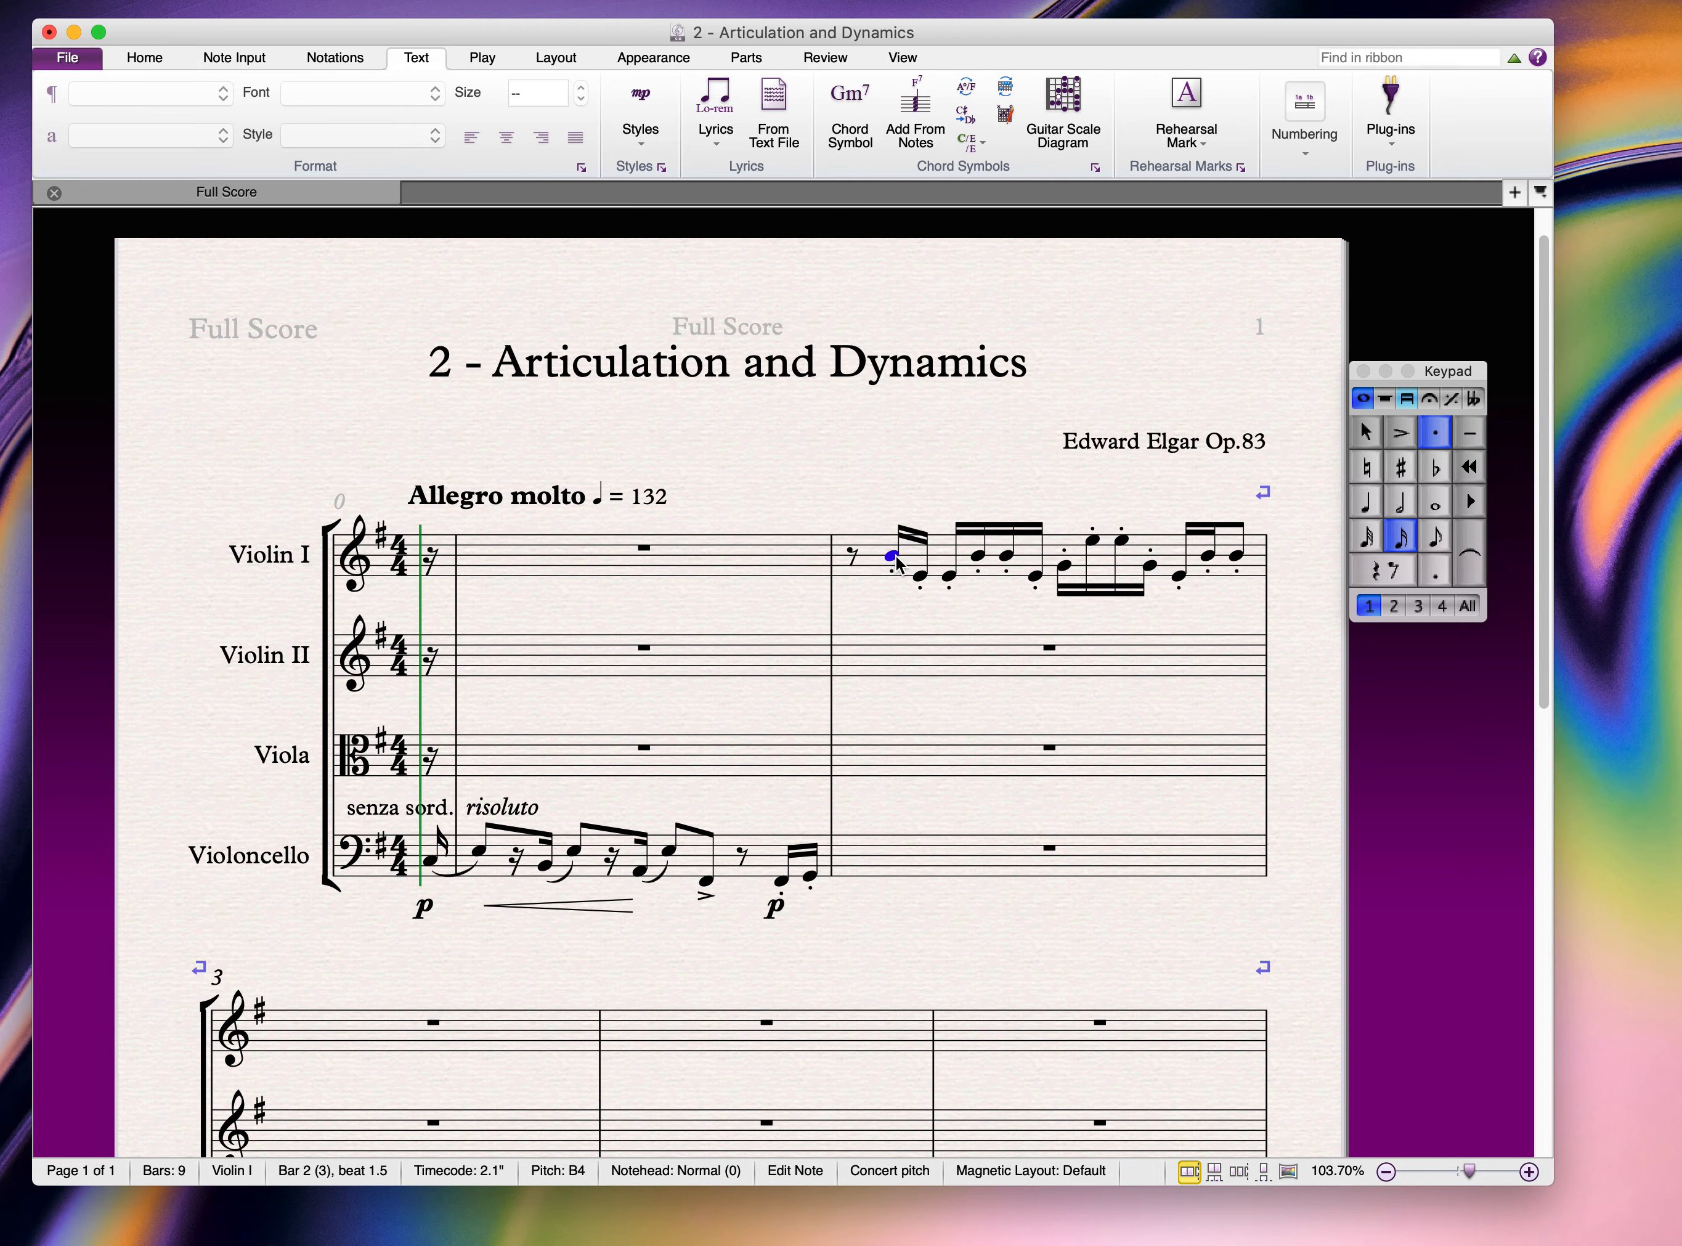
{"action": "key", "text": "super+e"}
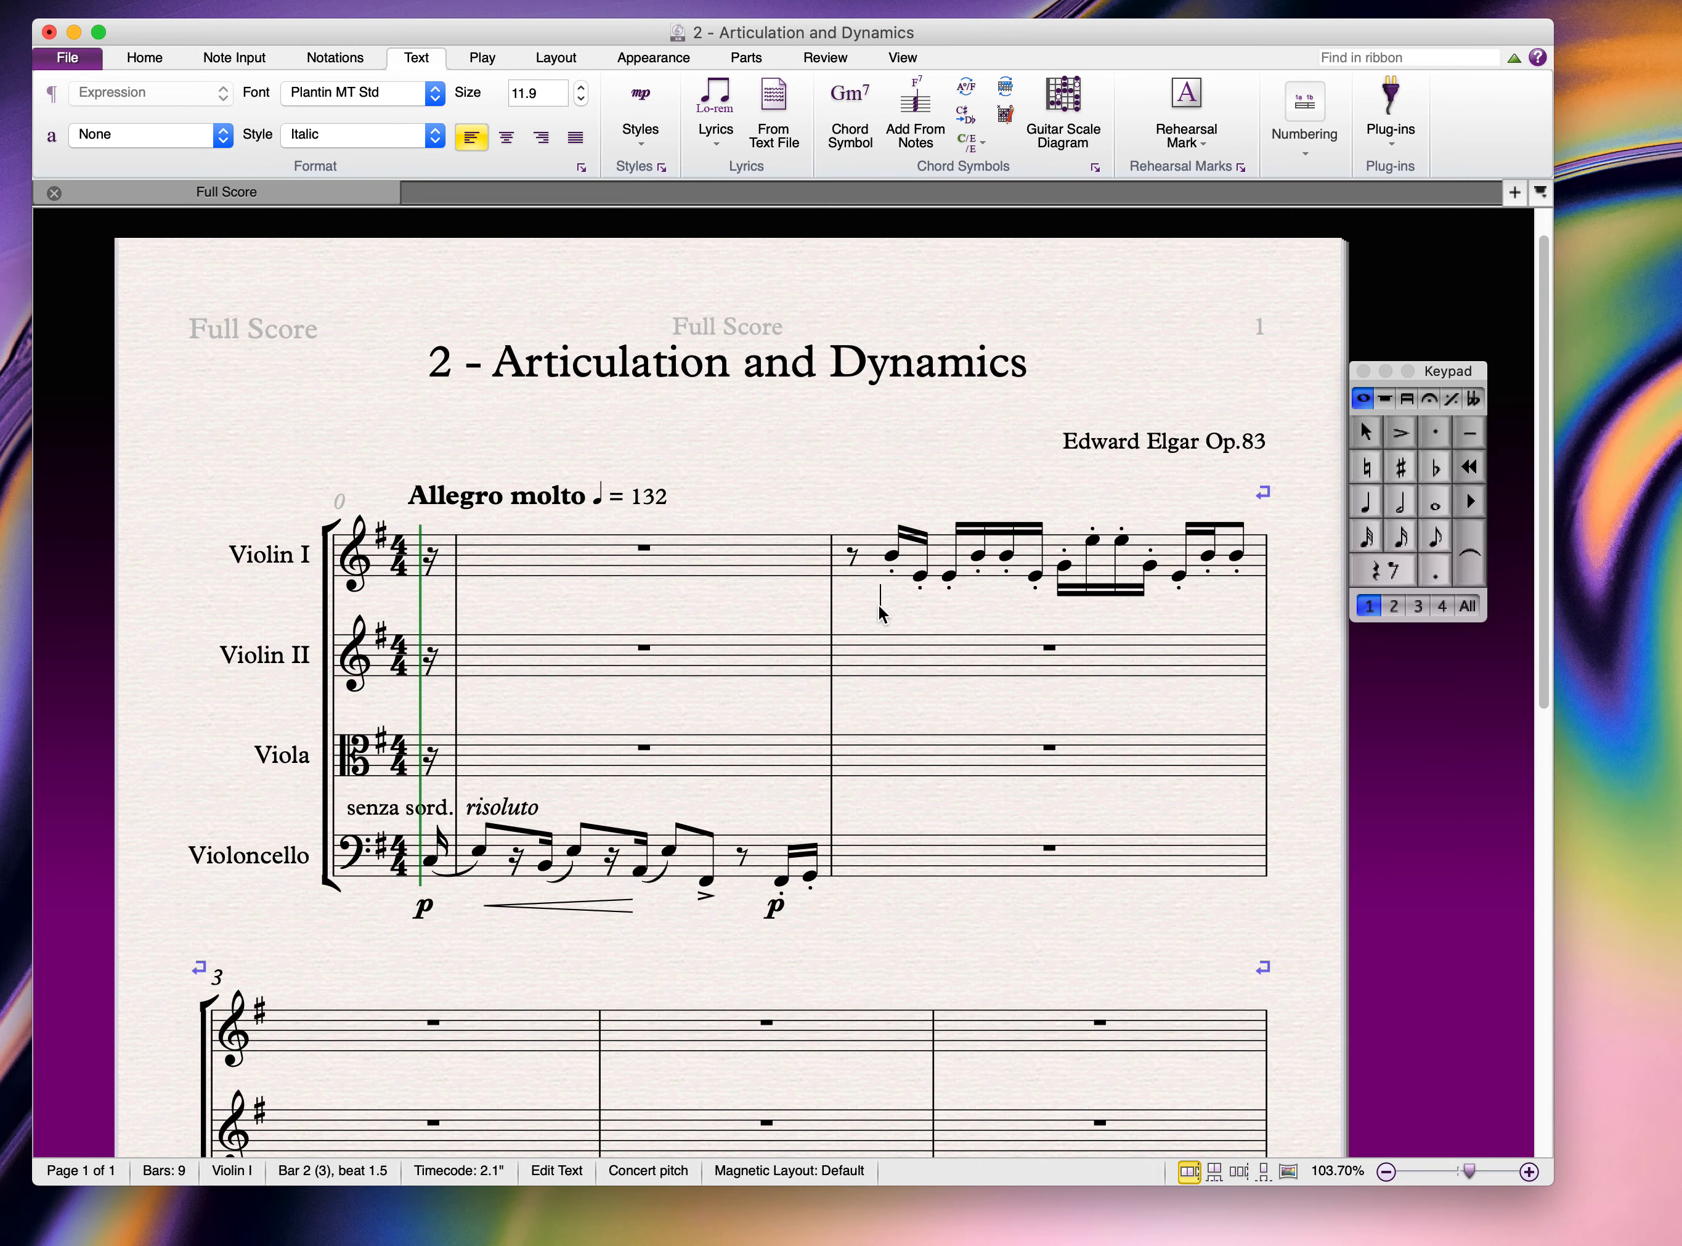
{"action": "right_click", "coordinate": [880, 594]}
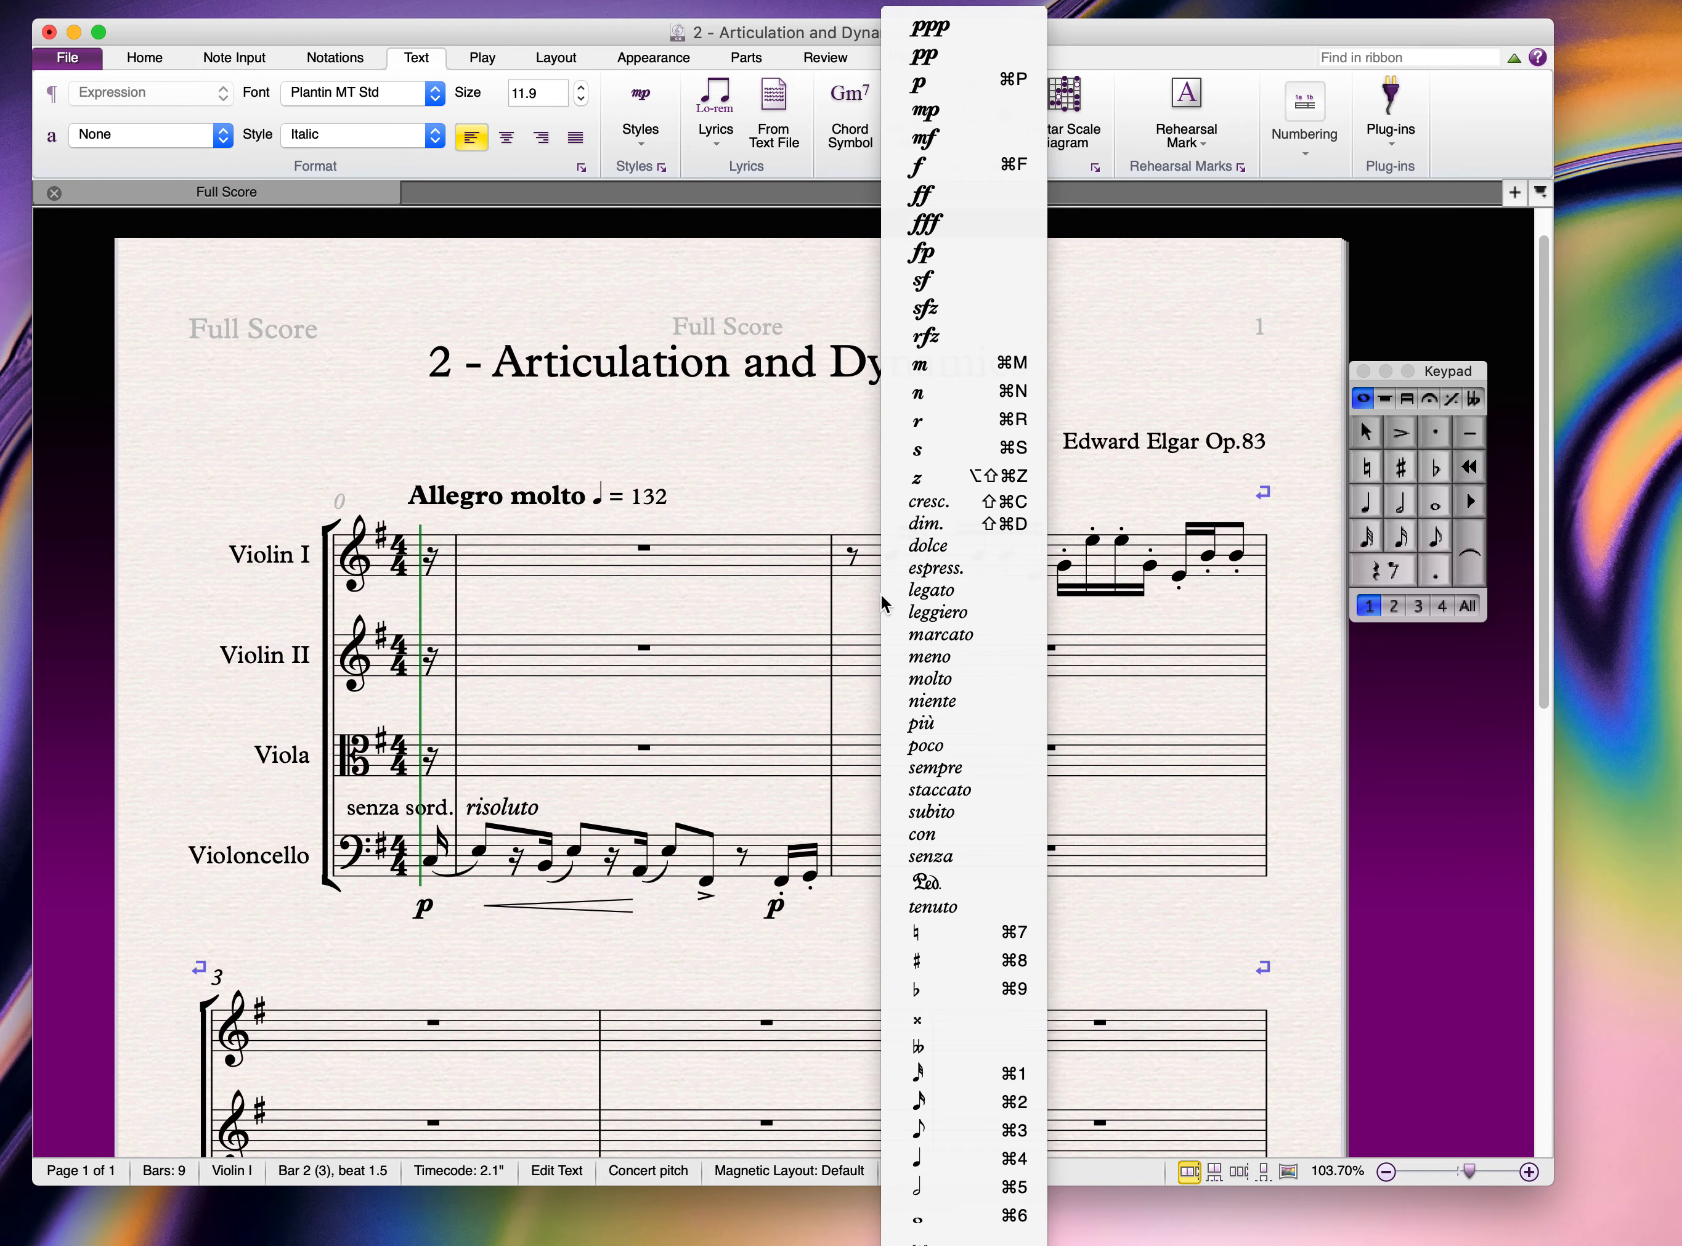
{"action": "left_click", "coordinate": [945, 90]}
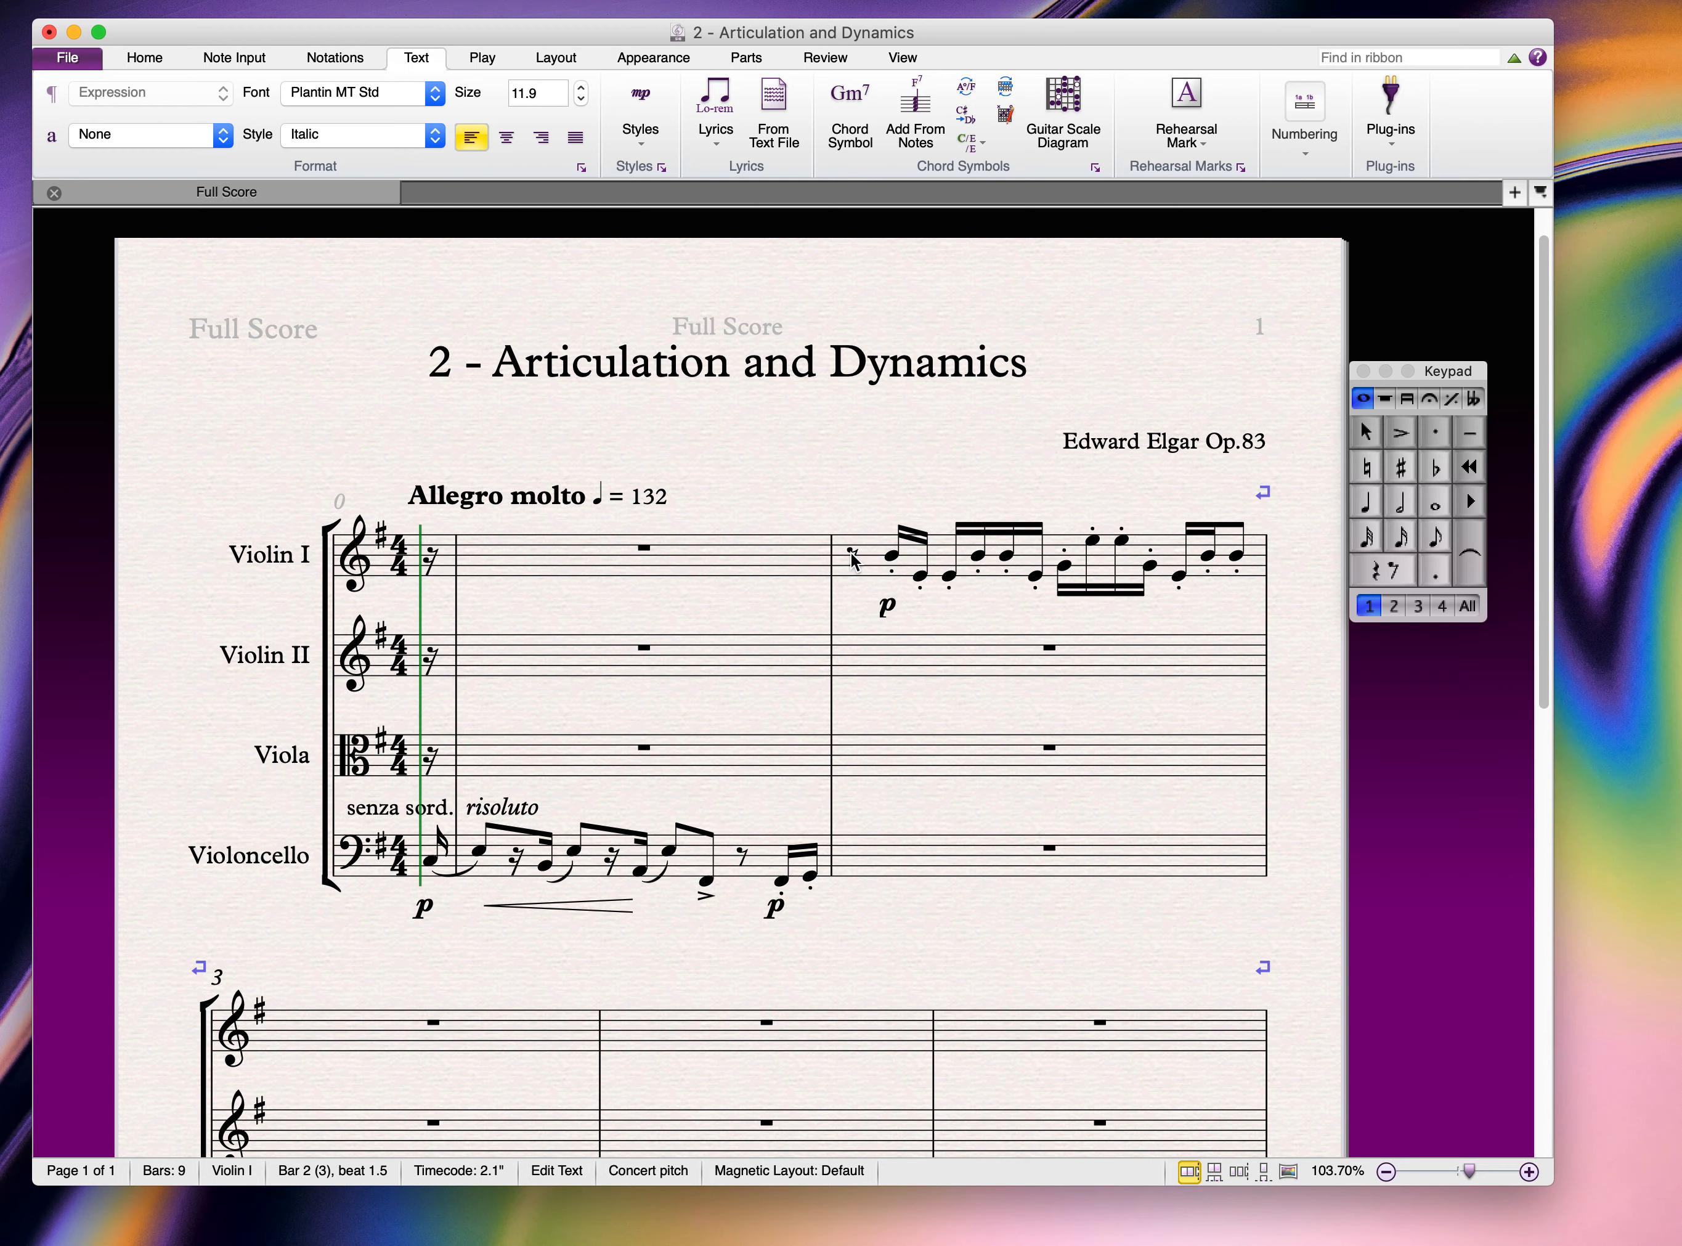
{"action": "left_click", "coordinate": [921, 578]}
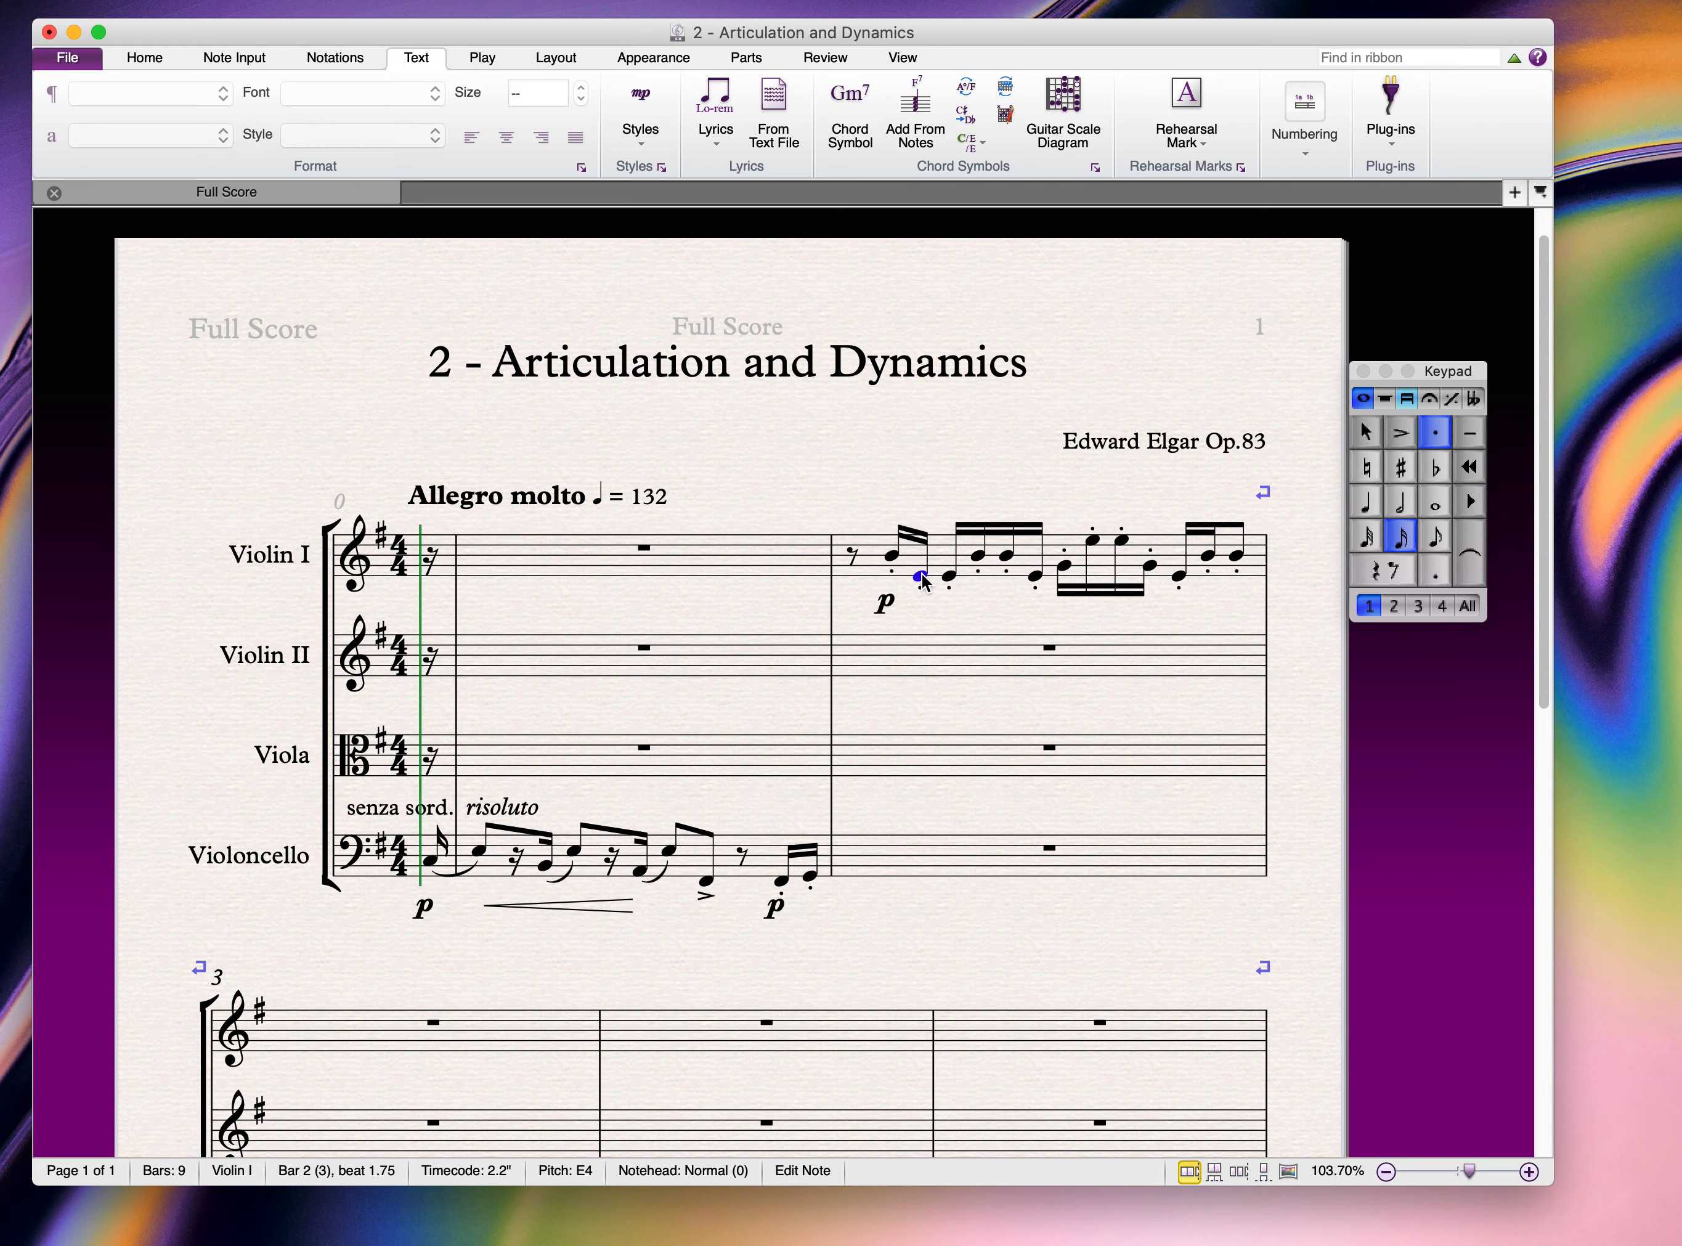
Step: Add a crescendo hairpin after the p, stretched toward mid-bar
{"action": "key", "text": "l"}
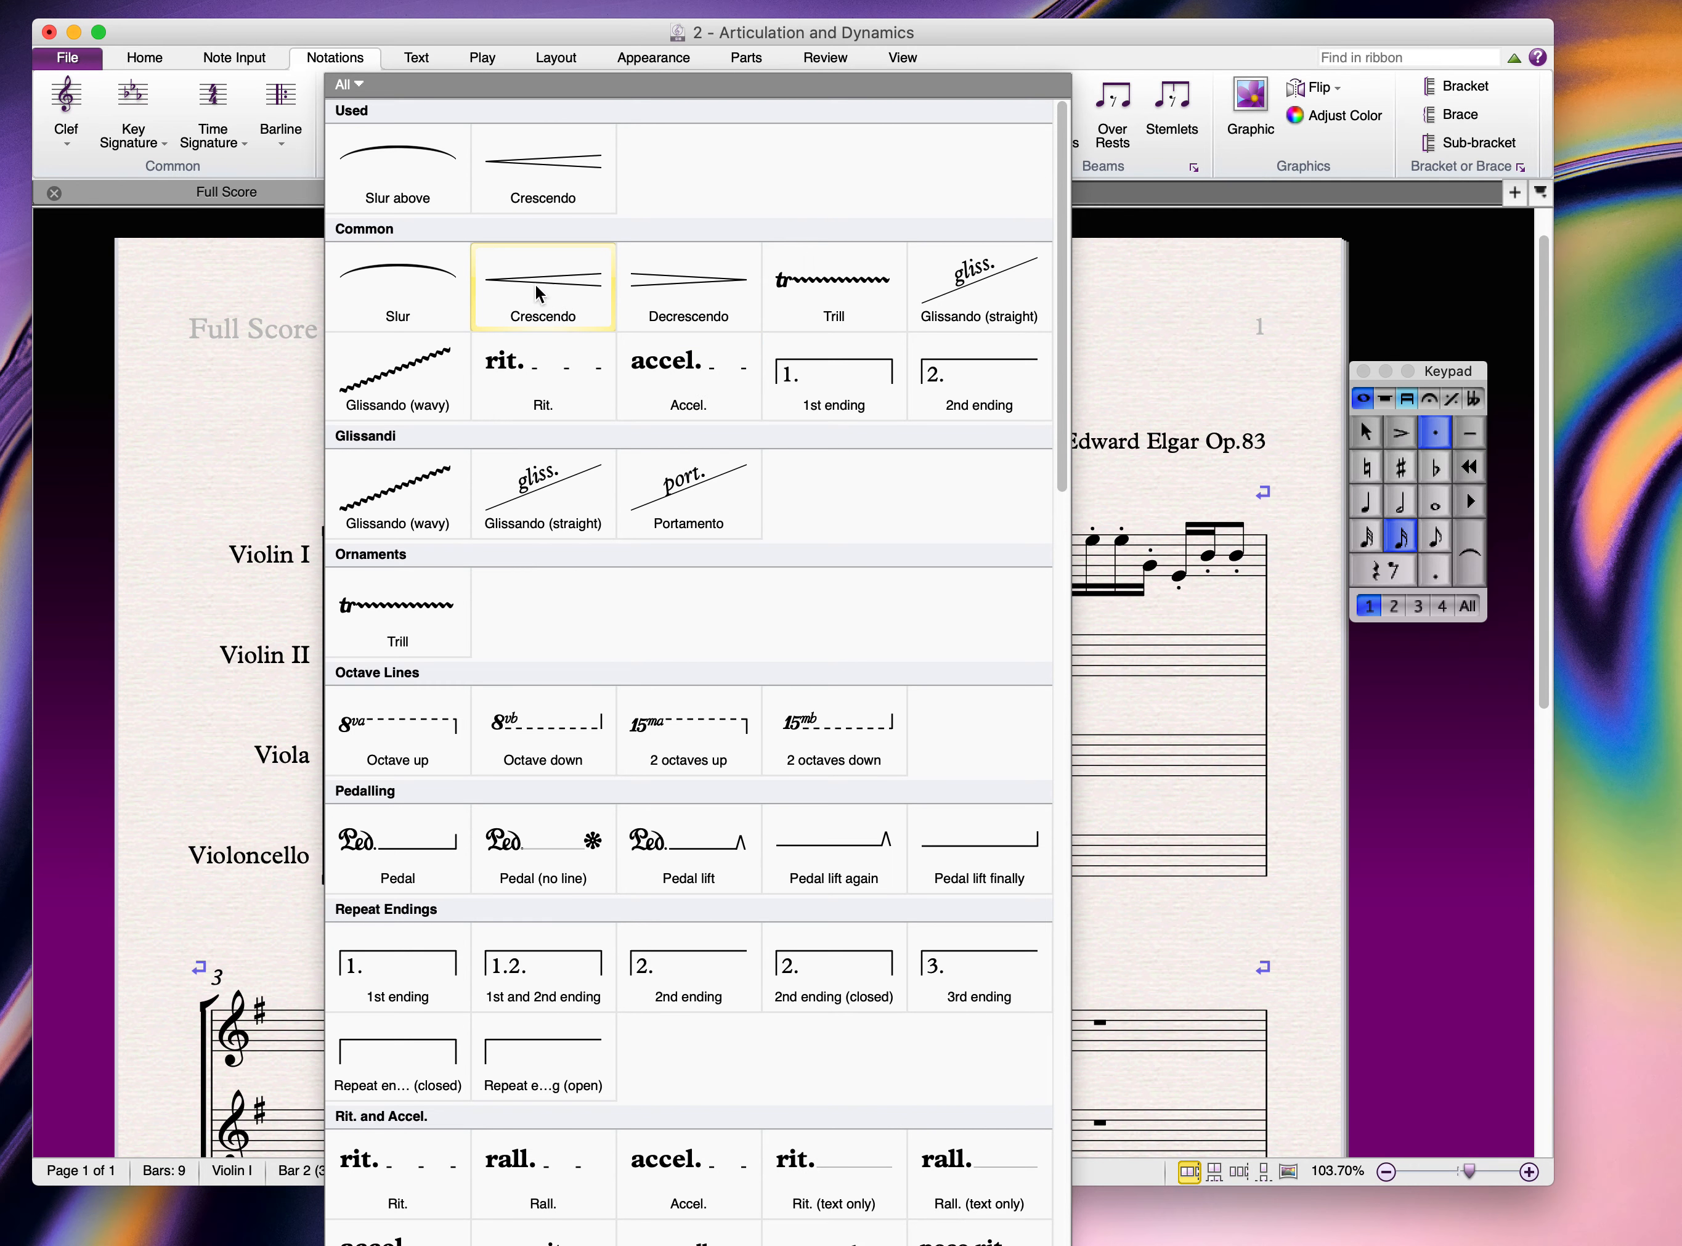
{"action": "left_click", "coordinate": [539, 294]}
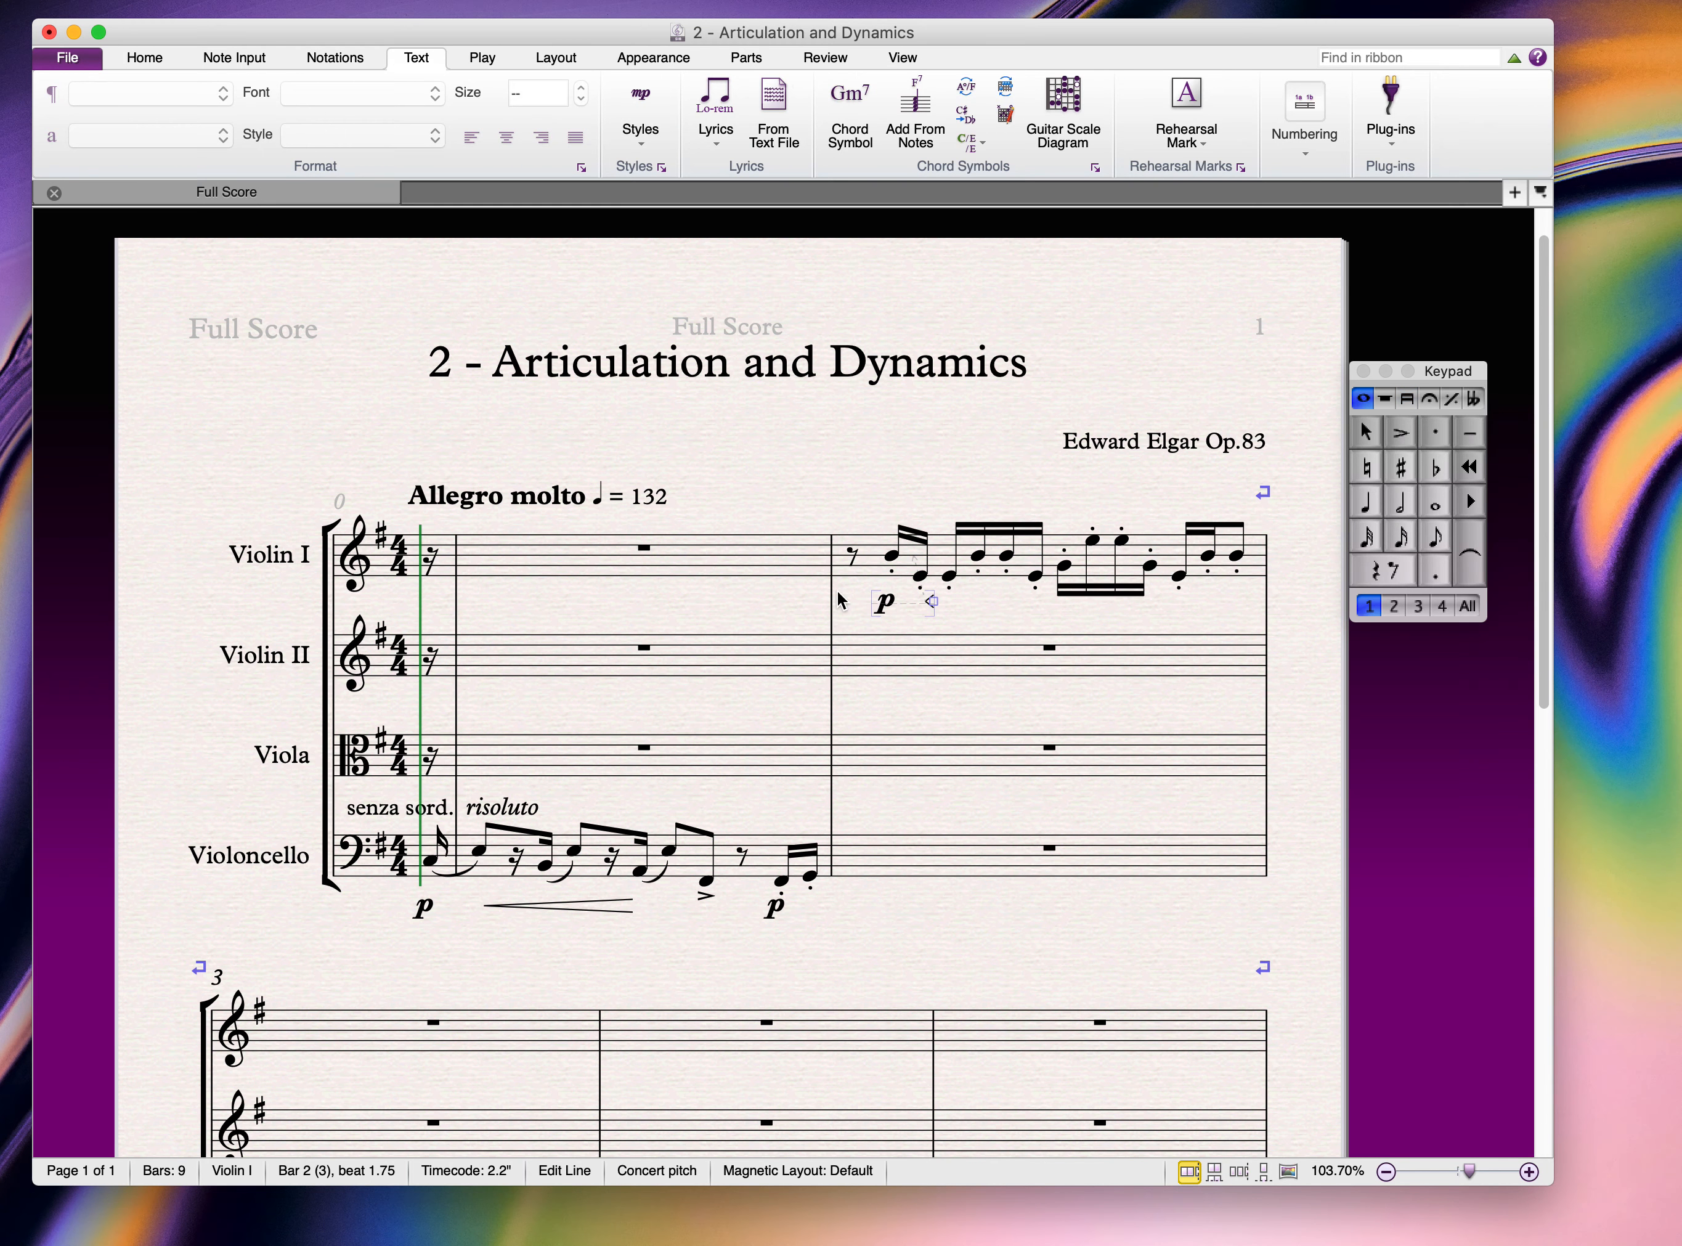
{"action": "key", "text": "Escape"}
{"action": "left_click_drag", "start_coordinate": [939, 606], "coordinate": [1051, 601]}
Step: Add a decrescendo hairpin from the E5, extended to the end of the bar
{"action": "left_click", "coordinate": [1122, 541]}
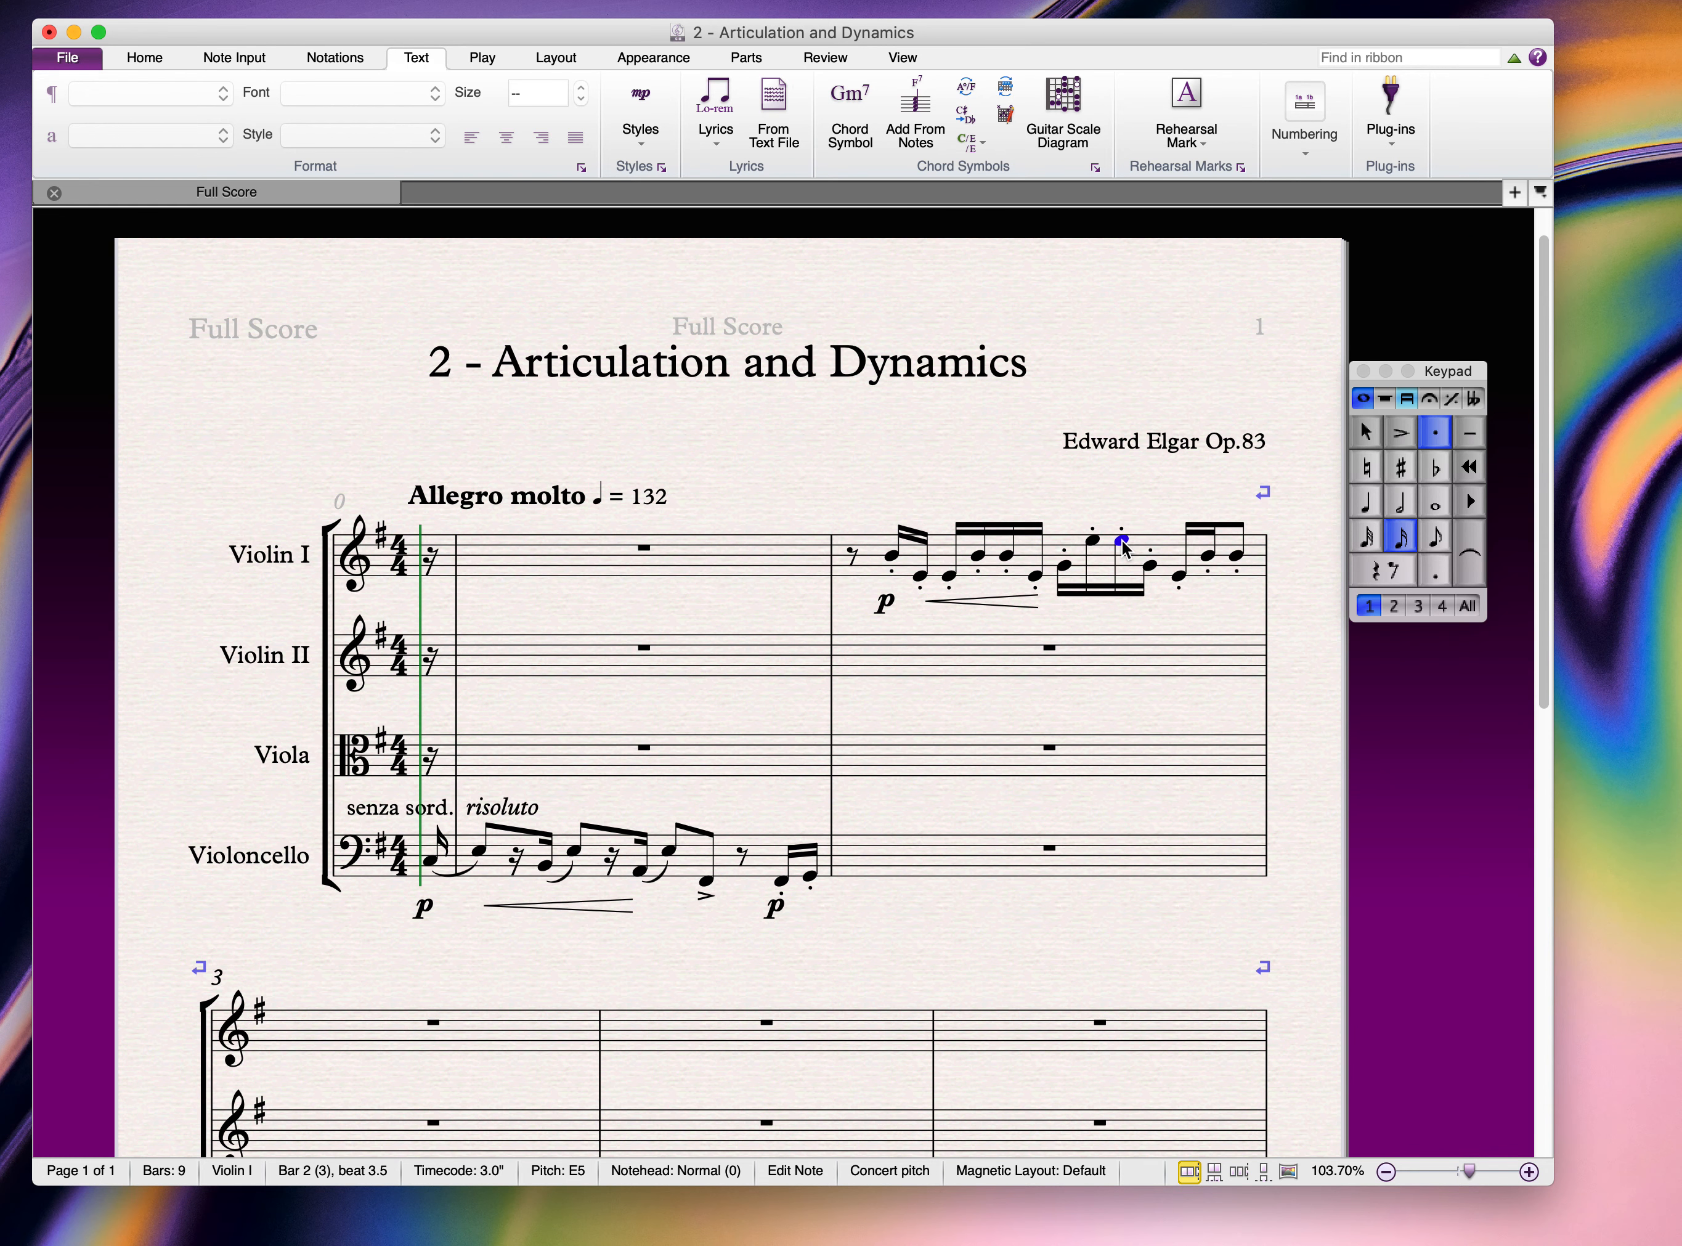
{"action": "key", "text": "l"}
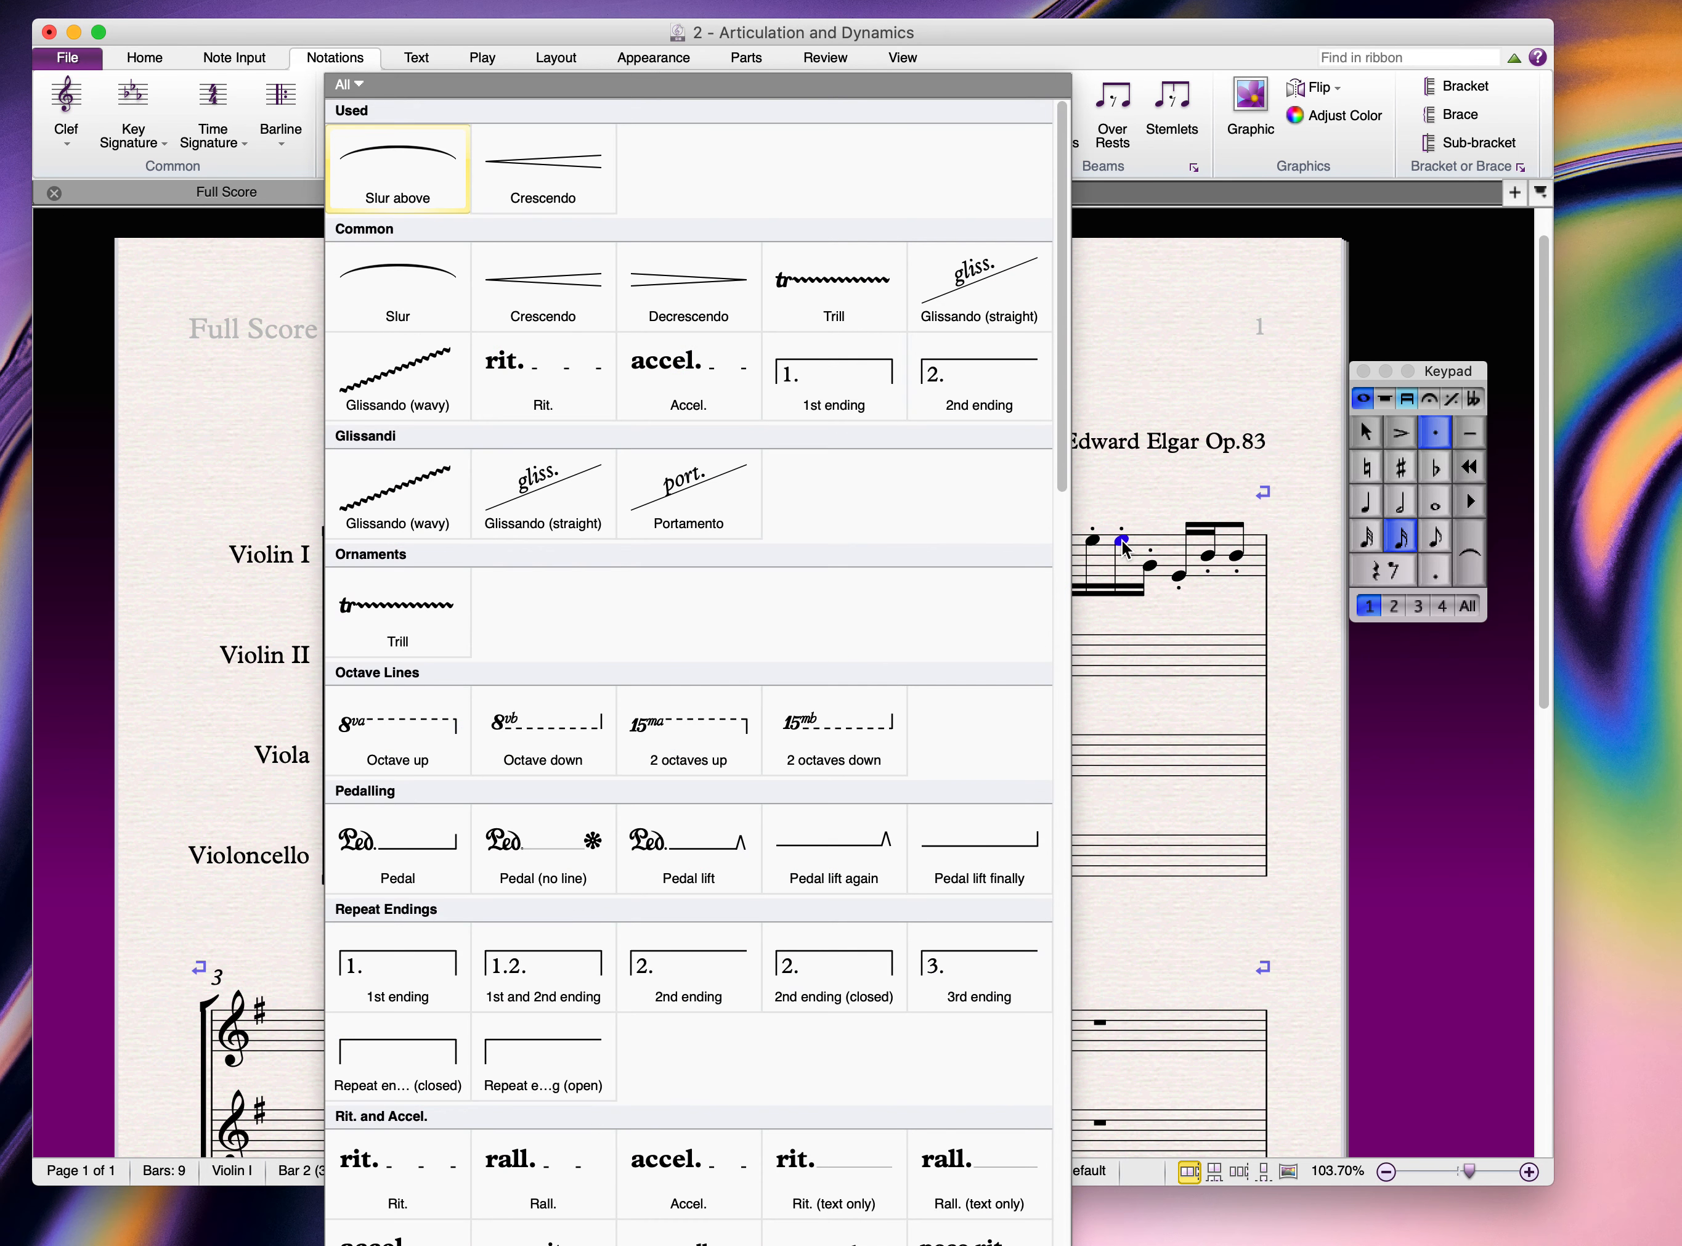
{"action": "left_click", "coordinate": [692, 295]}
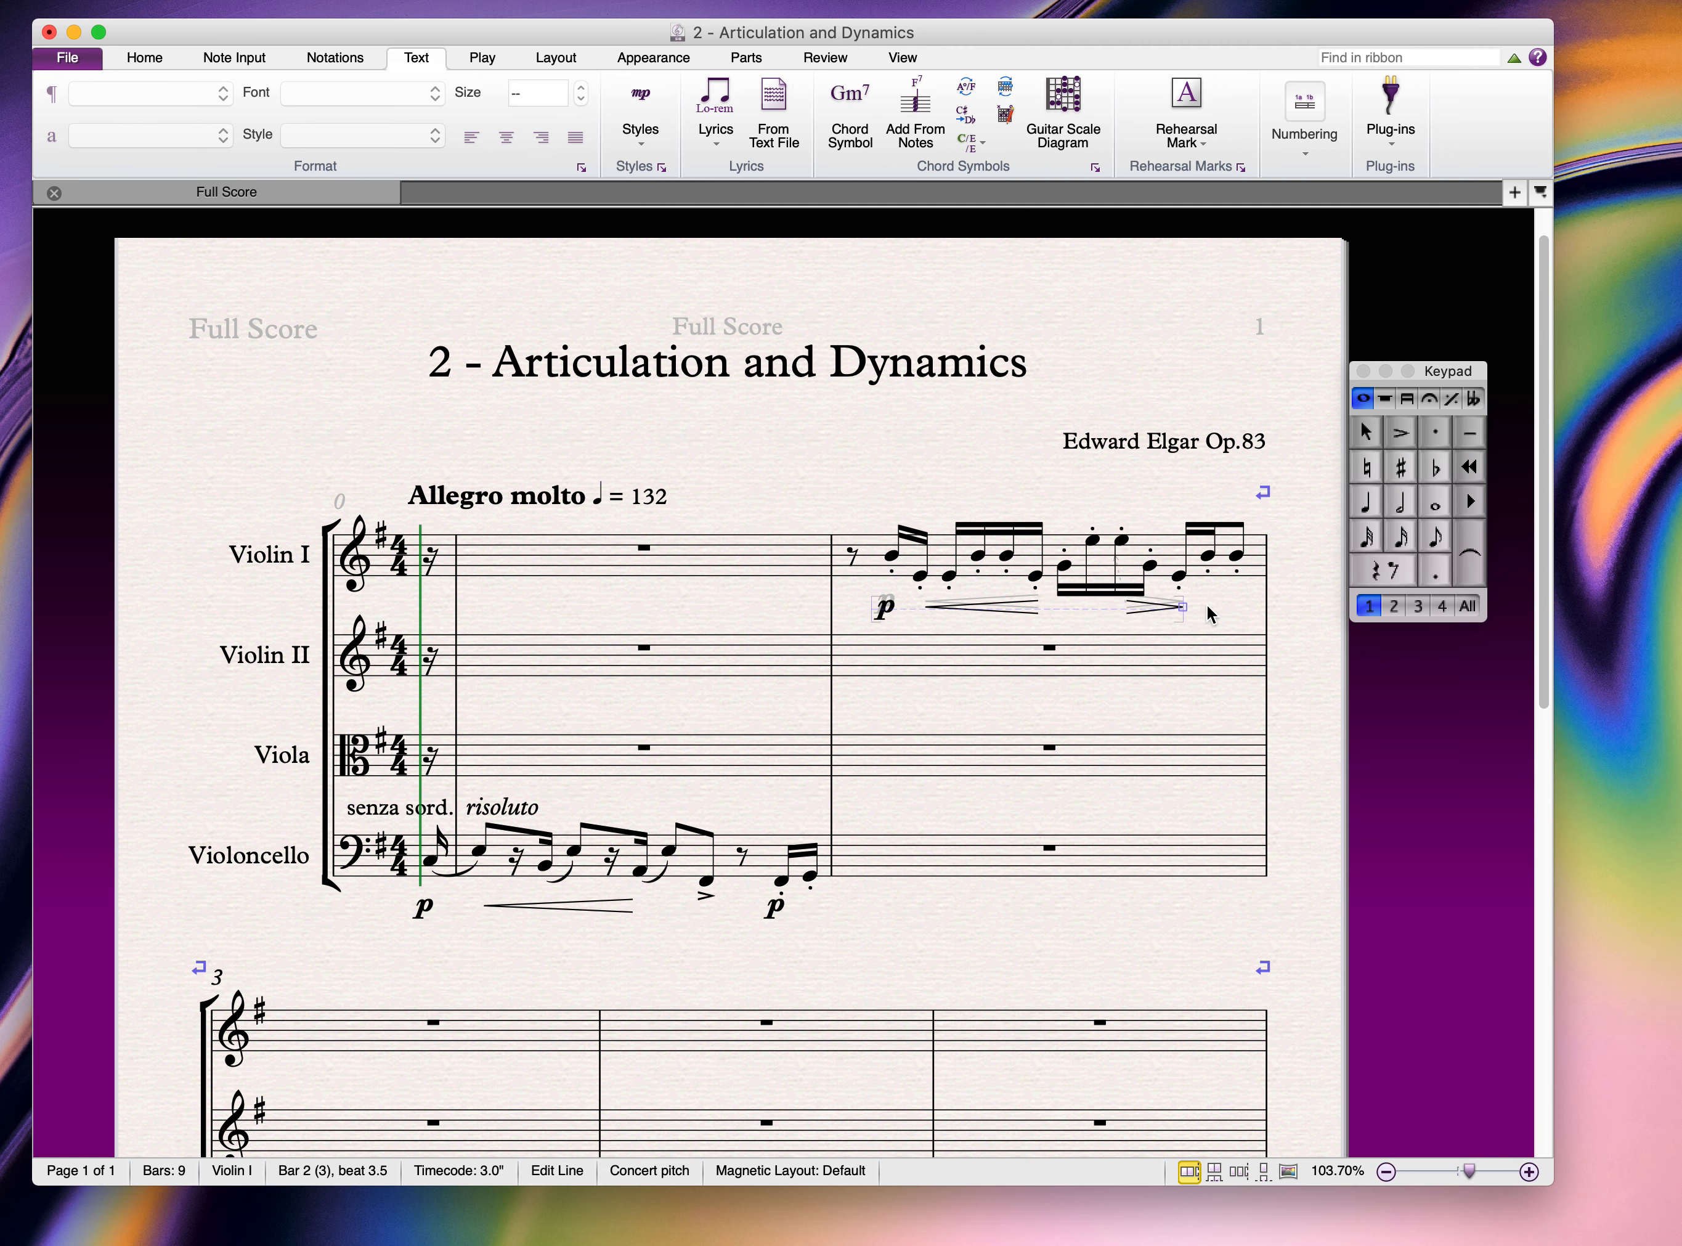
{"action": "left_click_drag", "start_coordinate": [1206, 603], "coordinate": [1259, 603]}
{"action": "key", "text": "Escape"}
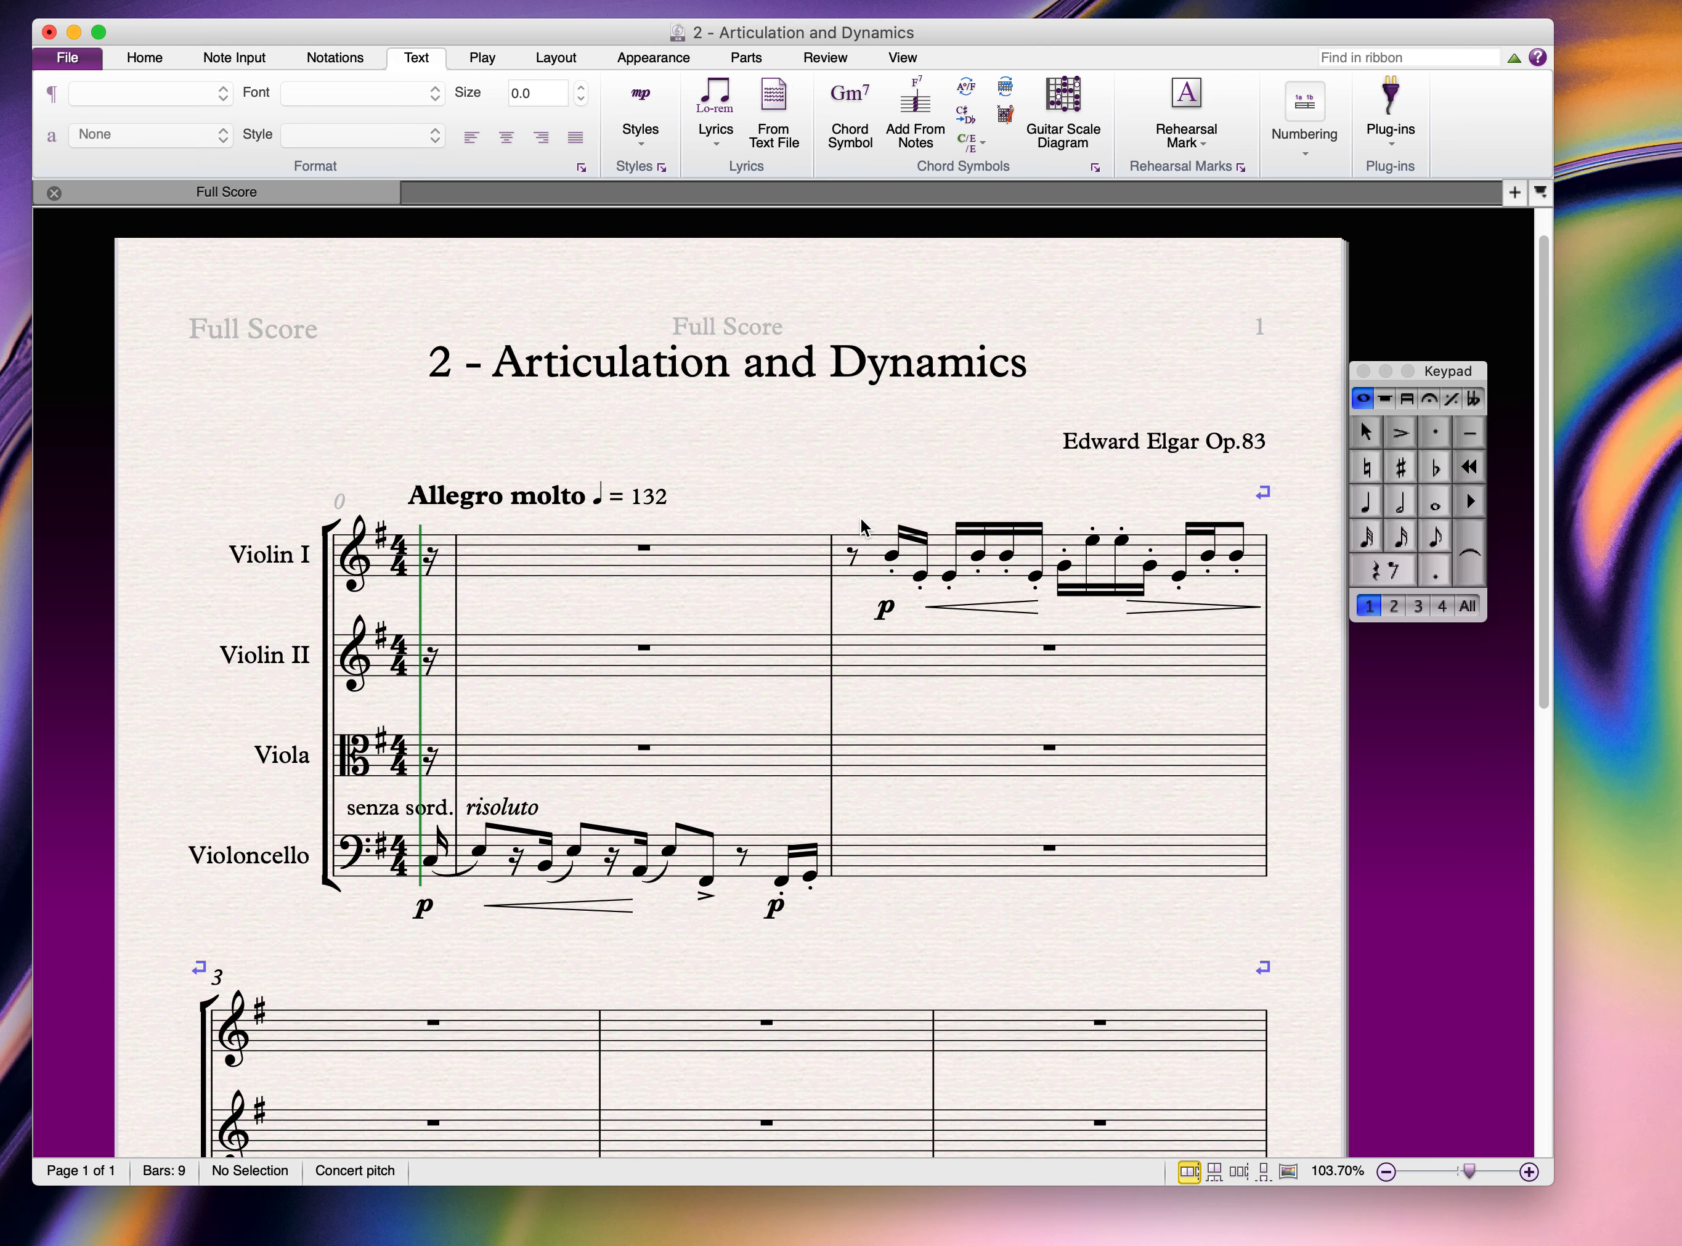
Step: Paste the cello's 'senza sord.' text above the start of Violin I bar 2
{"action": "left_click", "coordinate": [369, 815]}
{"action": "double_click", "coordinate": [369, 815]}
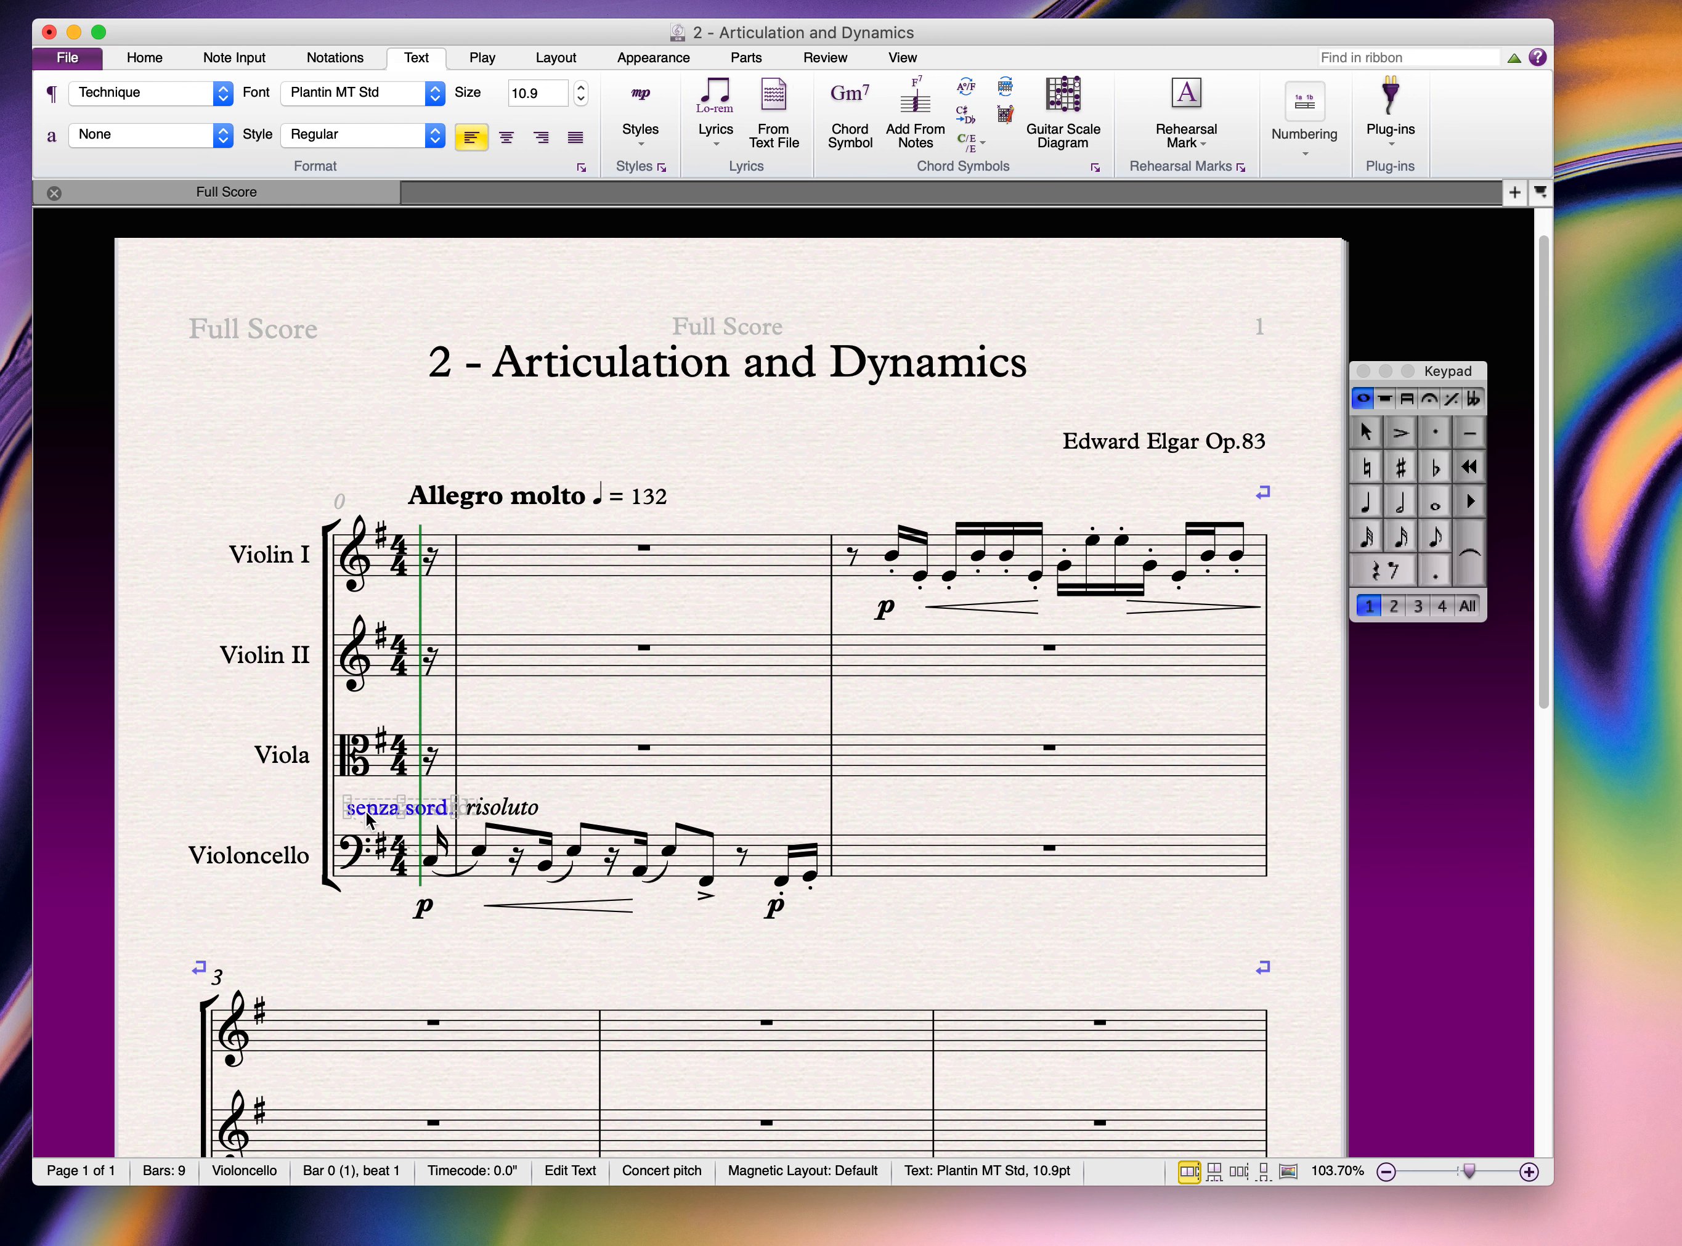
{"action": "left_click", "coordinate": [852, 551]}
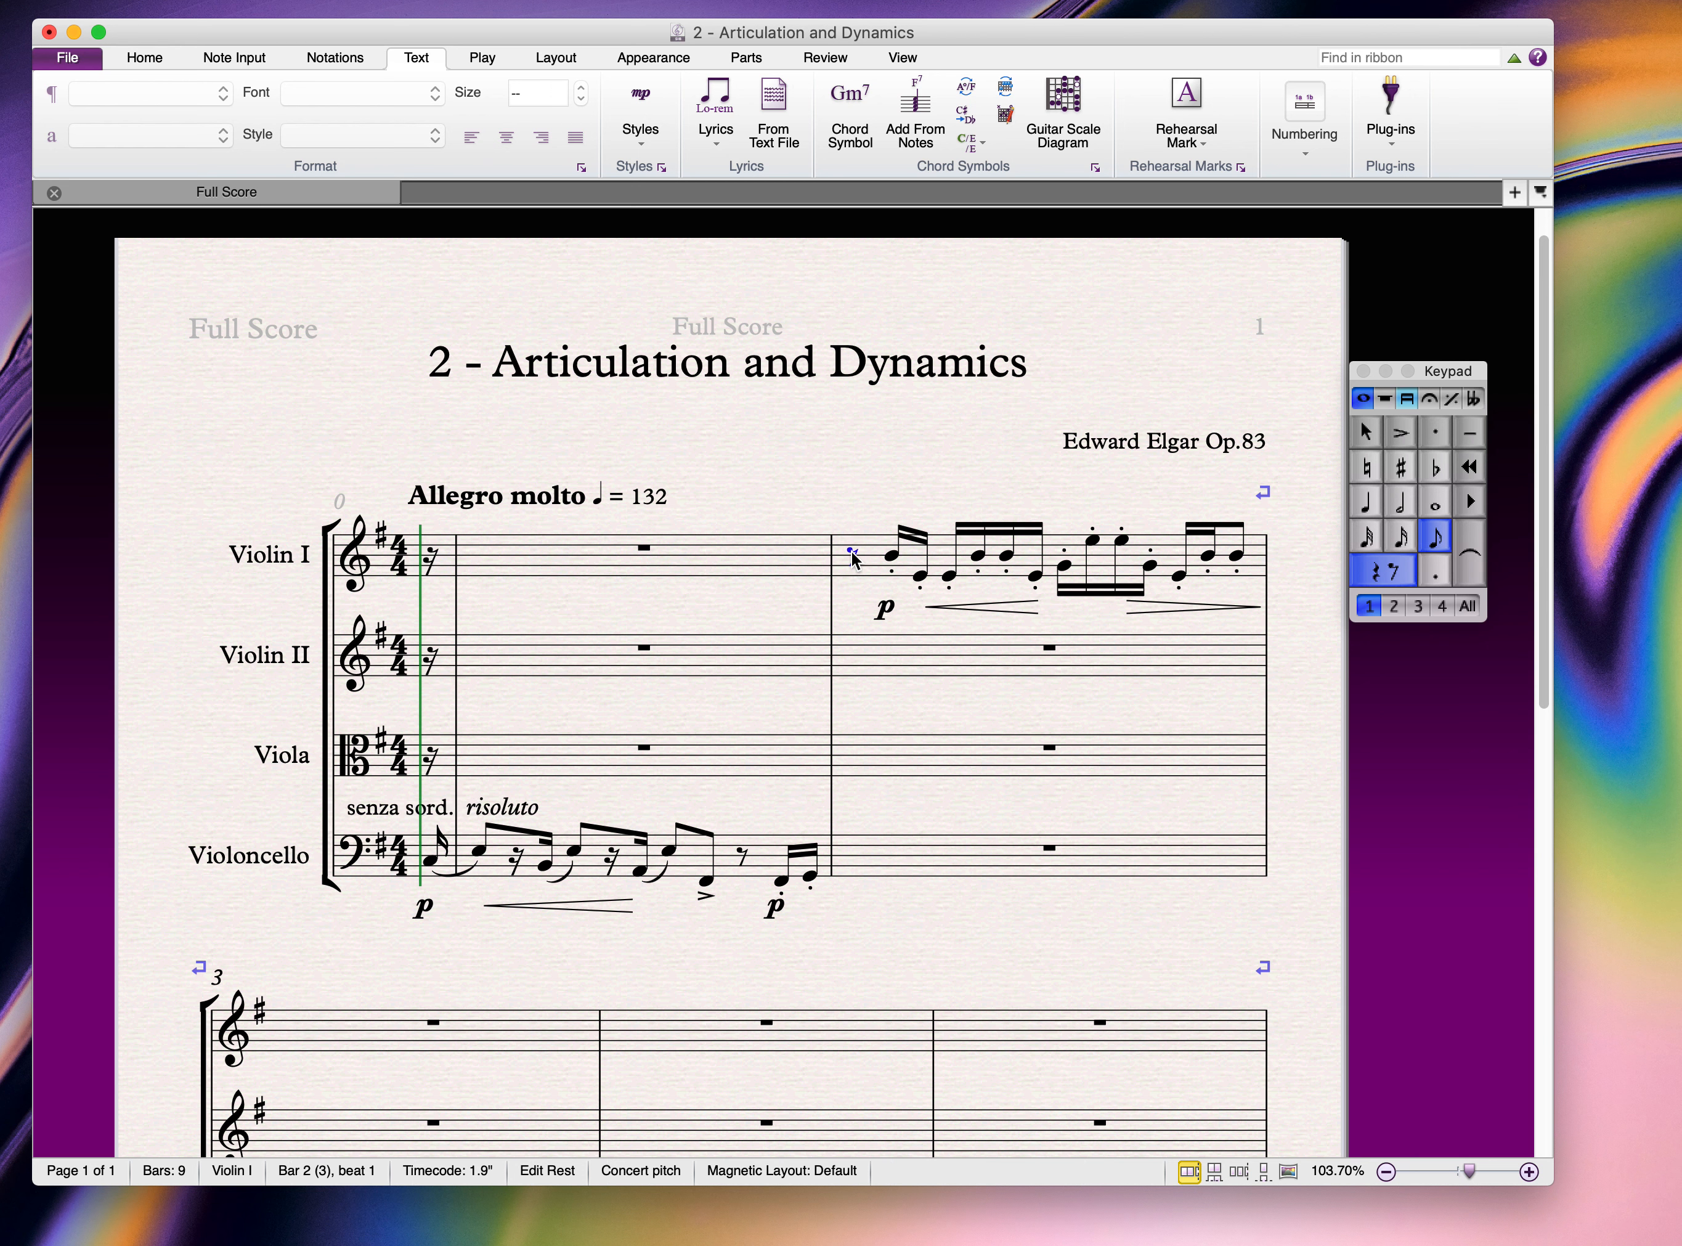
{"action": "type", "text": "senza sord."}
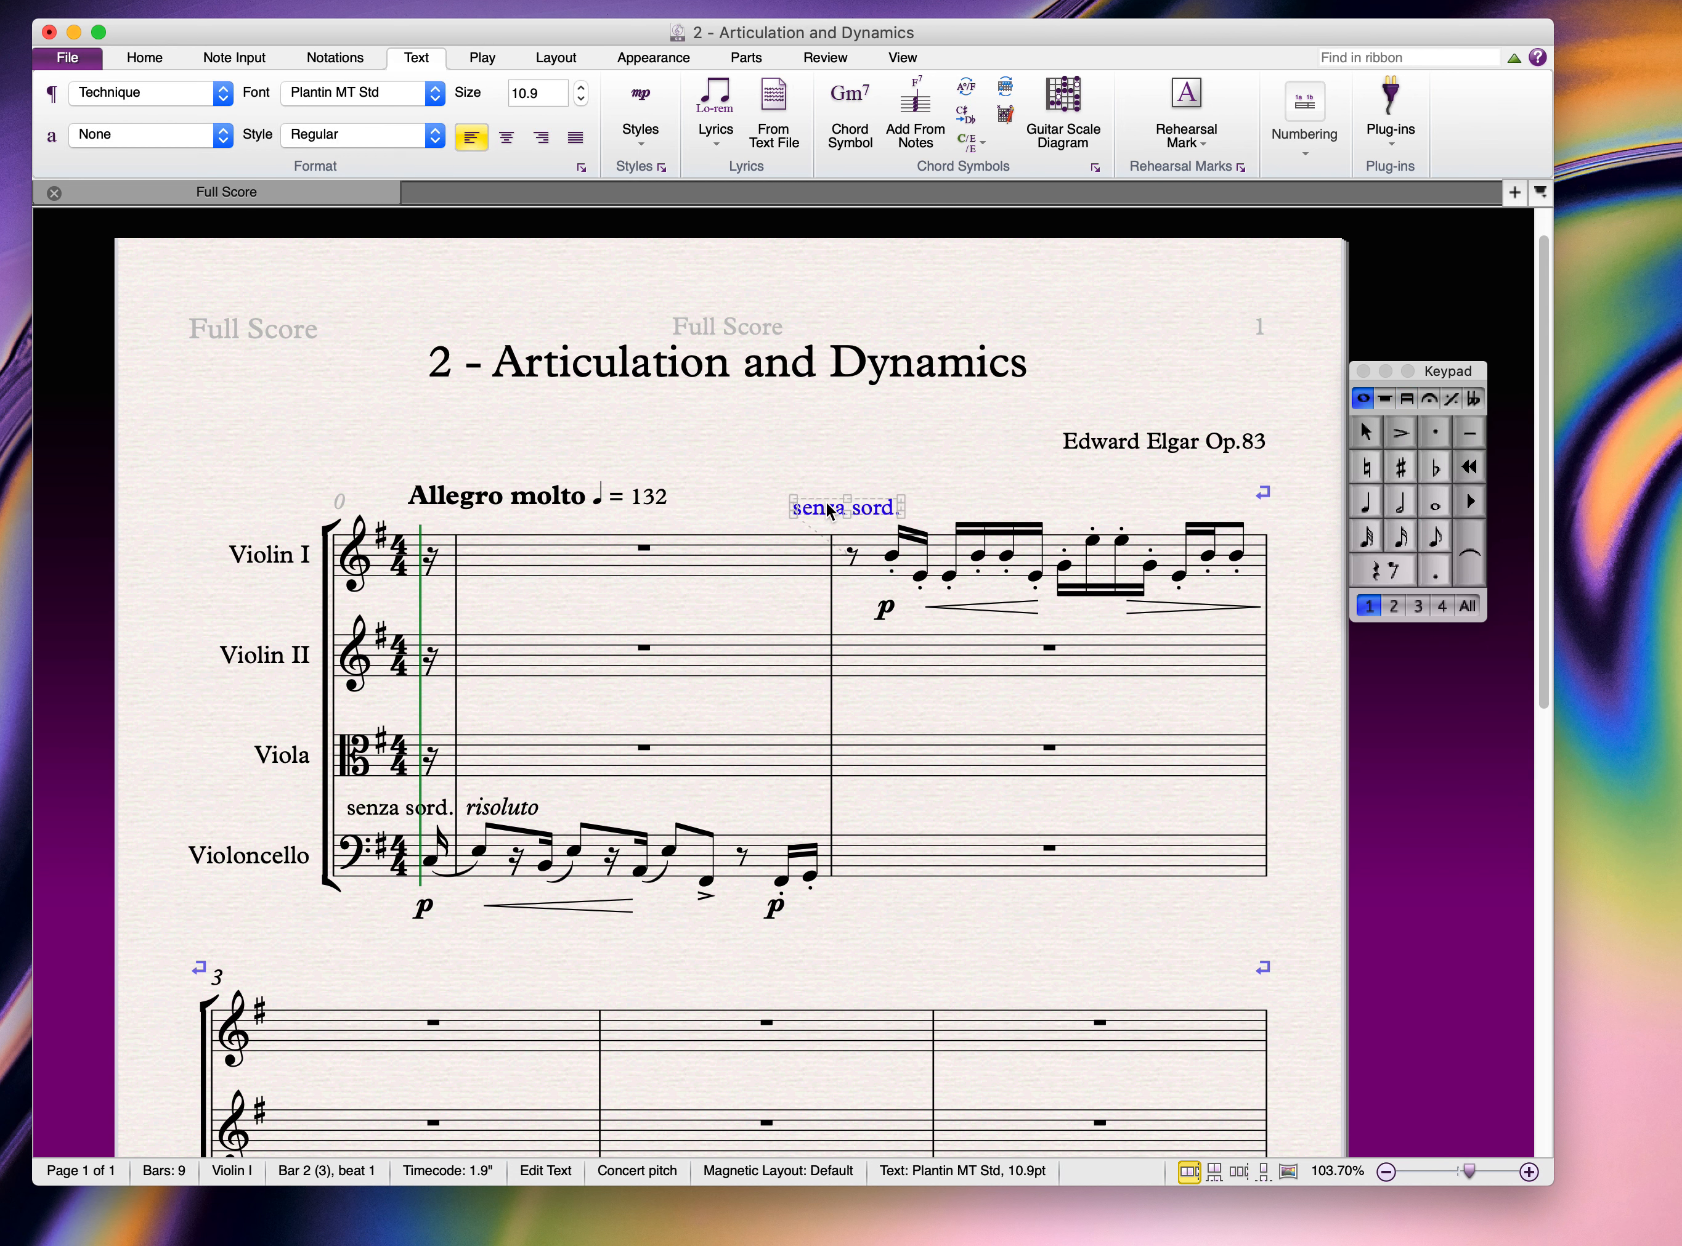
{"action": "left_click_drag", "start_coordinate": [834, 508], "coordinate": [878, 508]}
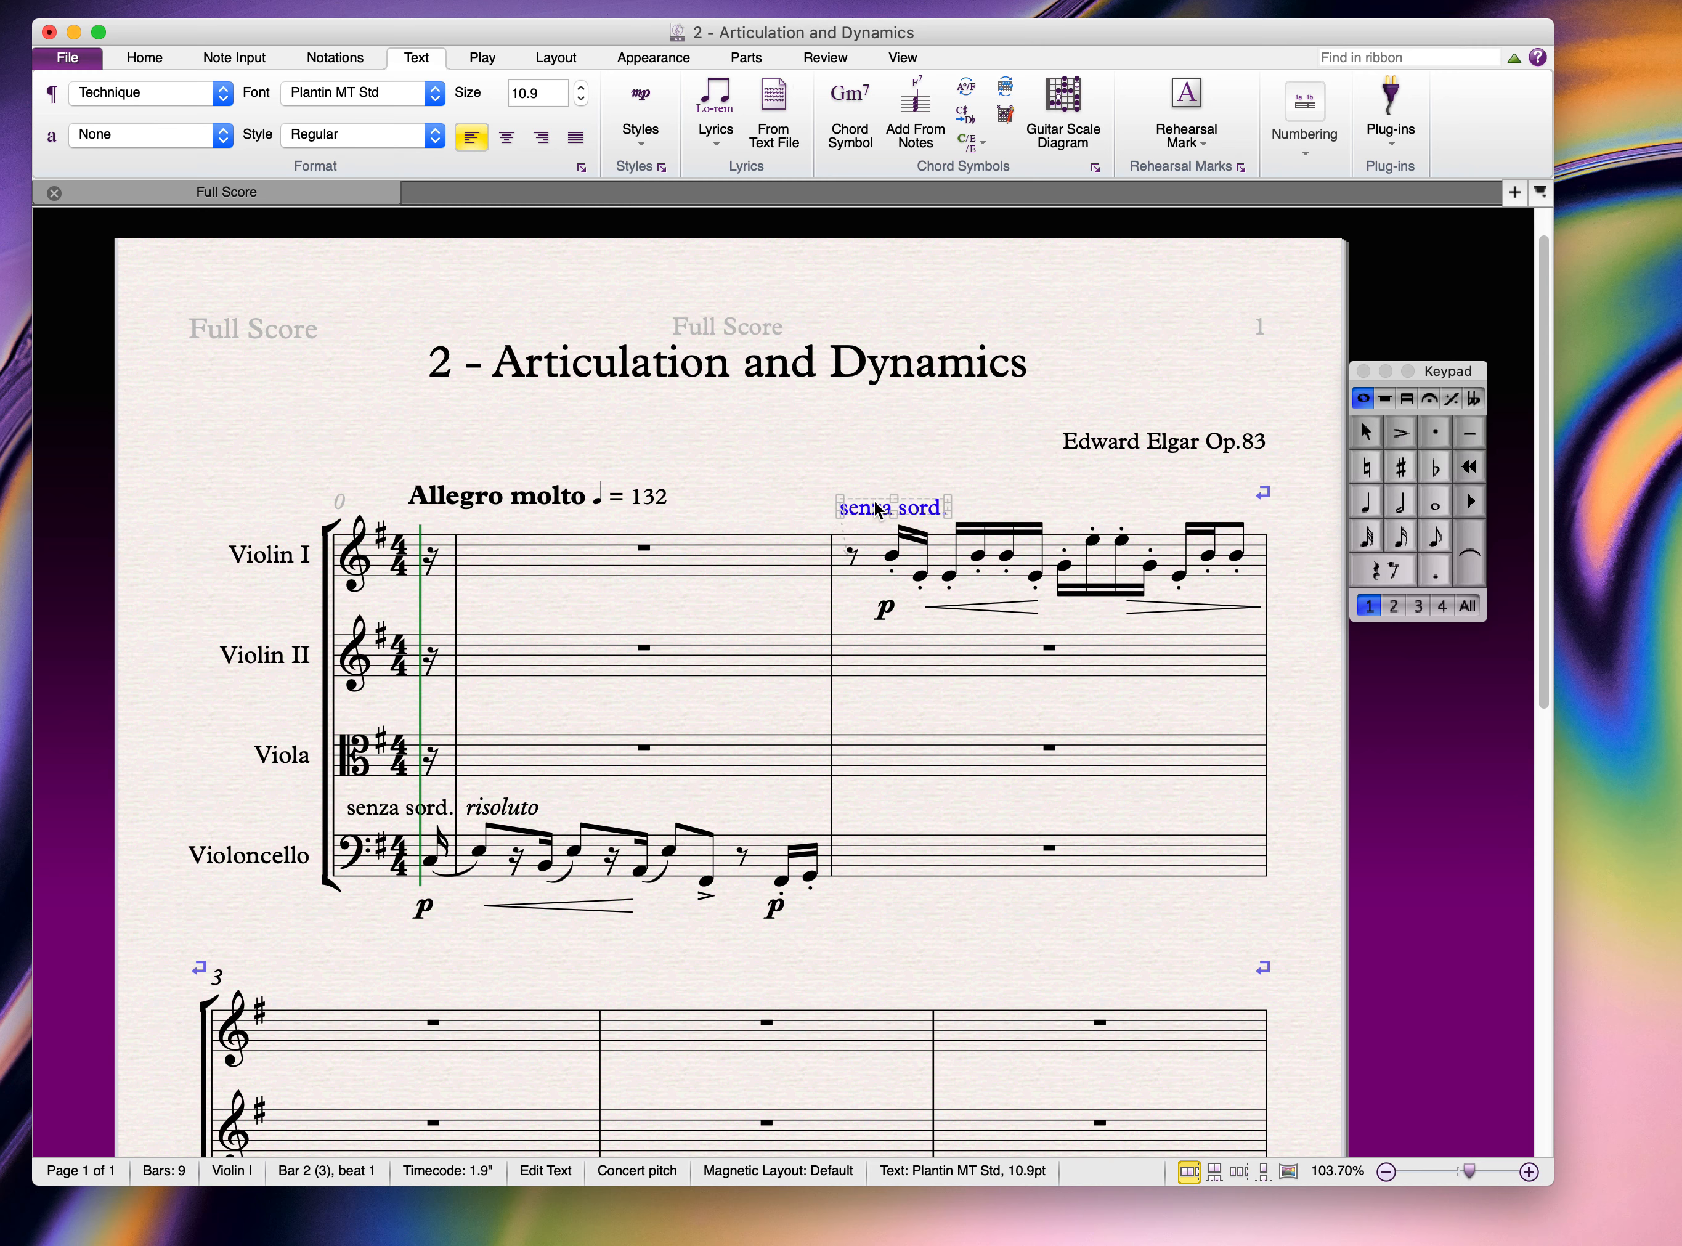
{"action": "left_click", "coordinate": [815, 489]}
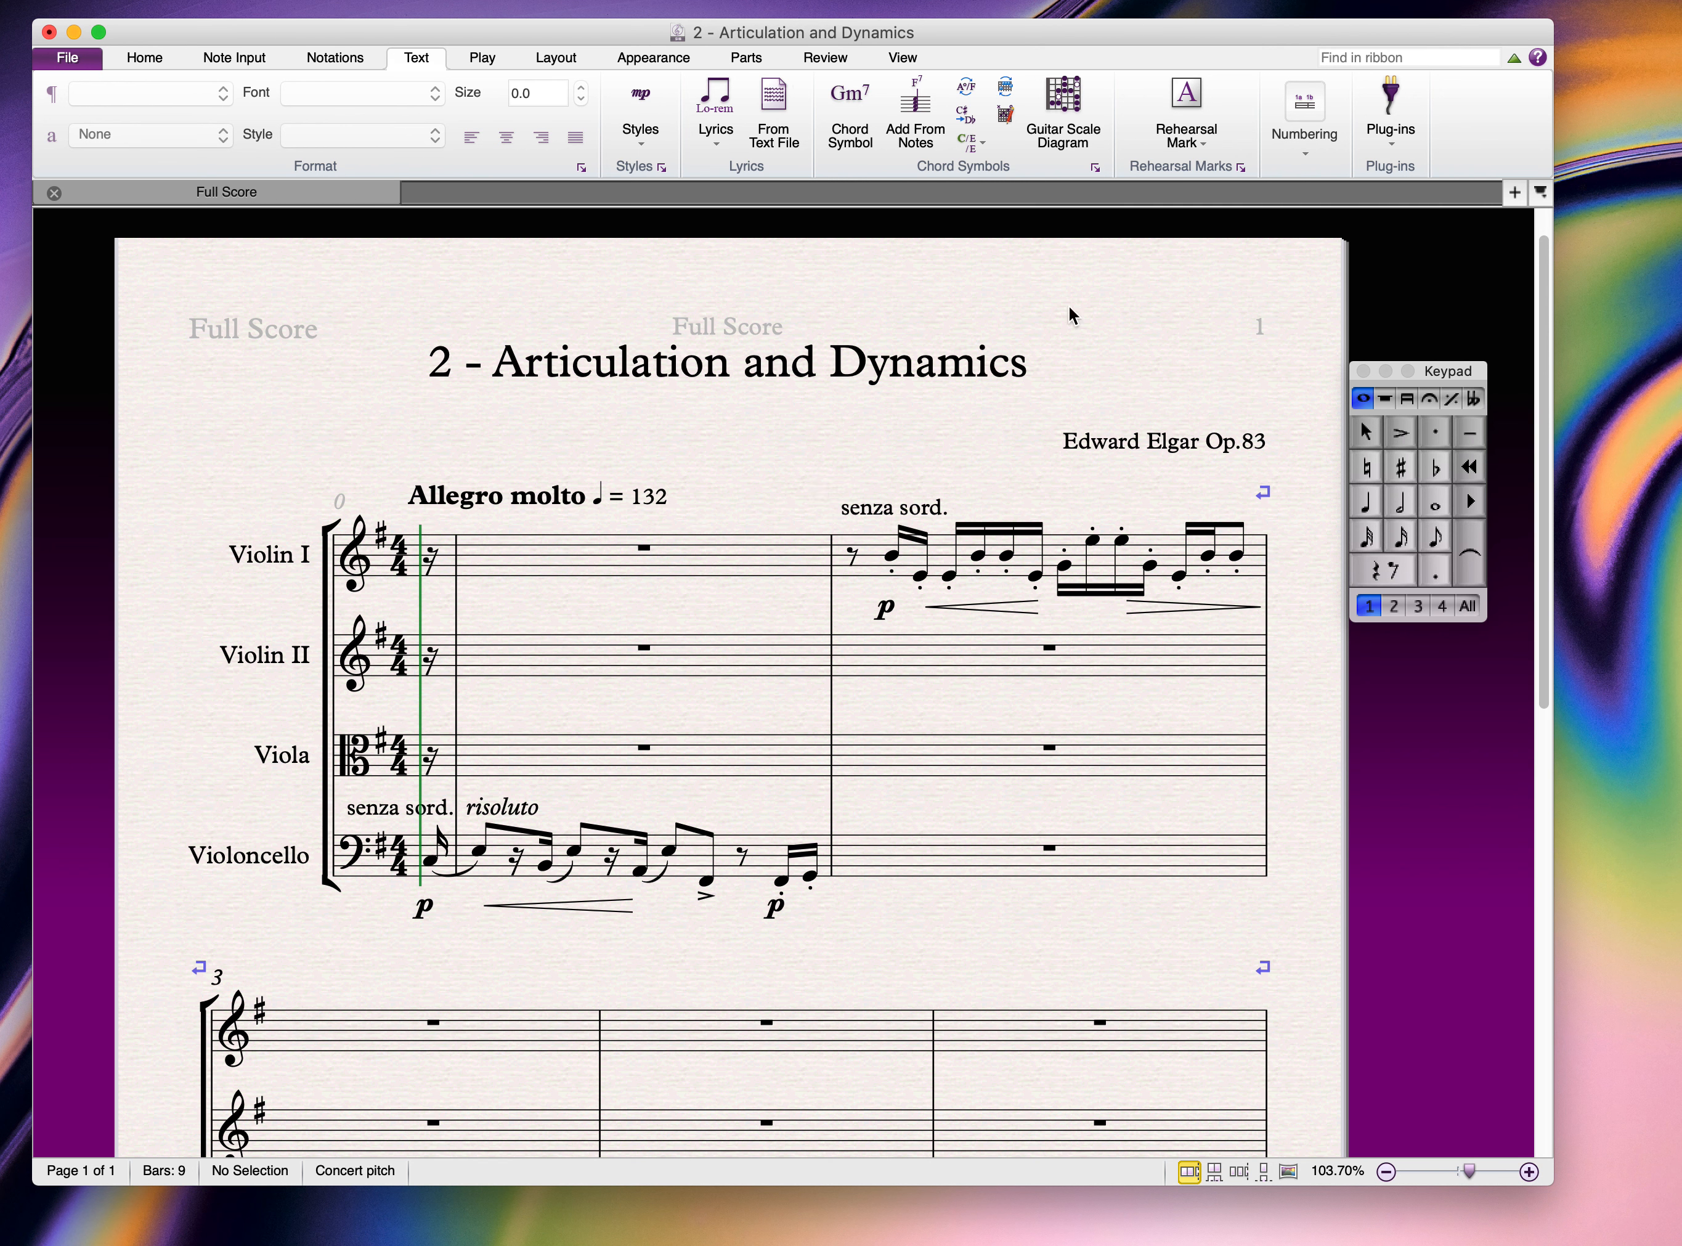